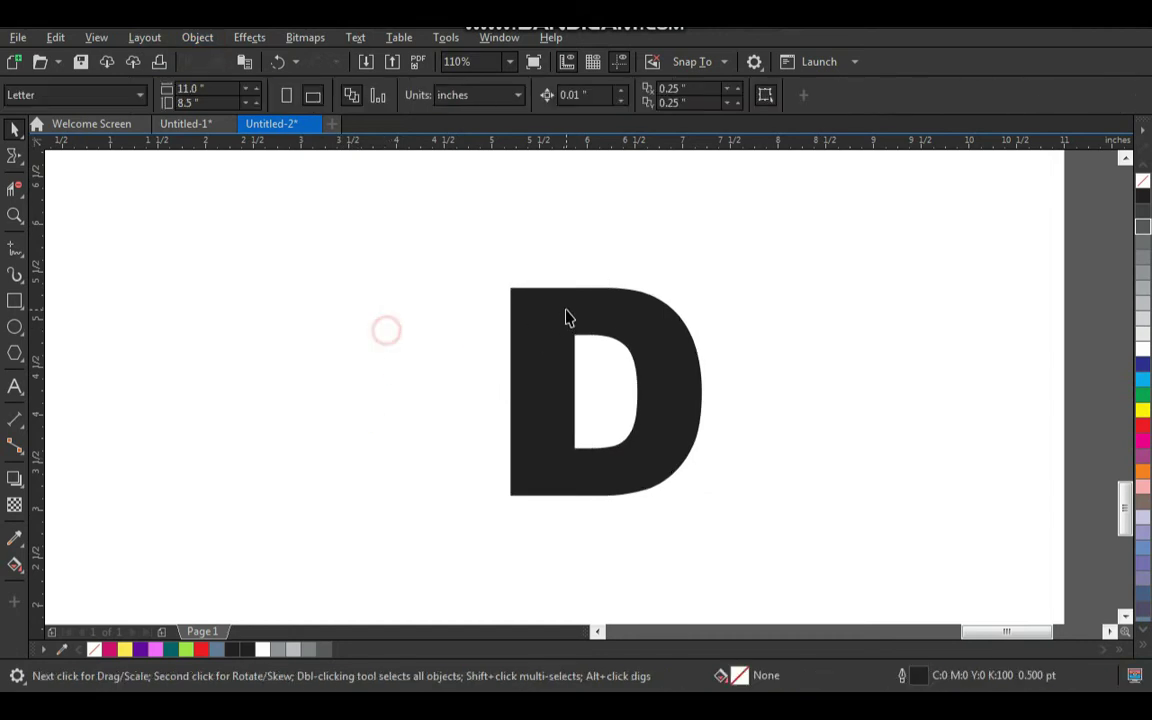
pyautogui.moveTo(573, 304)
pyautogui.mouseDown()
pyautogui.moveTo(522, 303)
pyautogui.moveTo(561, 320)
pyautogui.mouseUp()
pyautogui.hotkey('ctrl', 'z')
pyautogui.hotkey('ctrl', 'z')
# Step: Narrow the letter D to about 1.63 inches wide and skew its right side upward by about 17 degrees
pyautogui.click(662, 389)
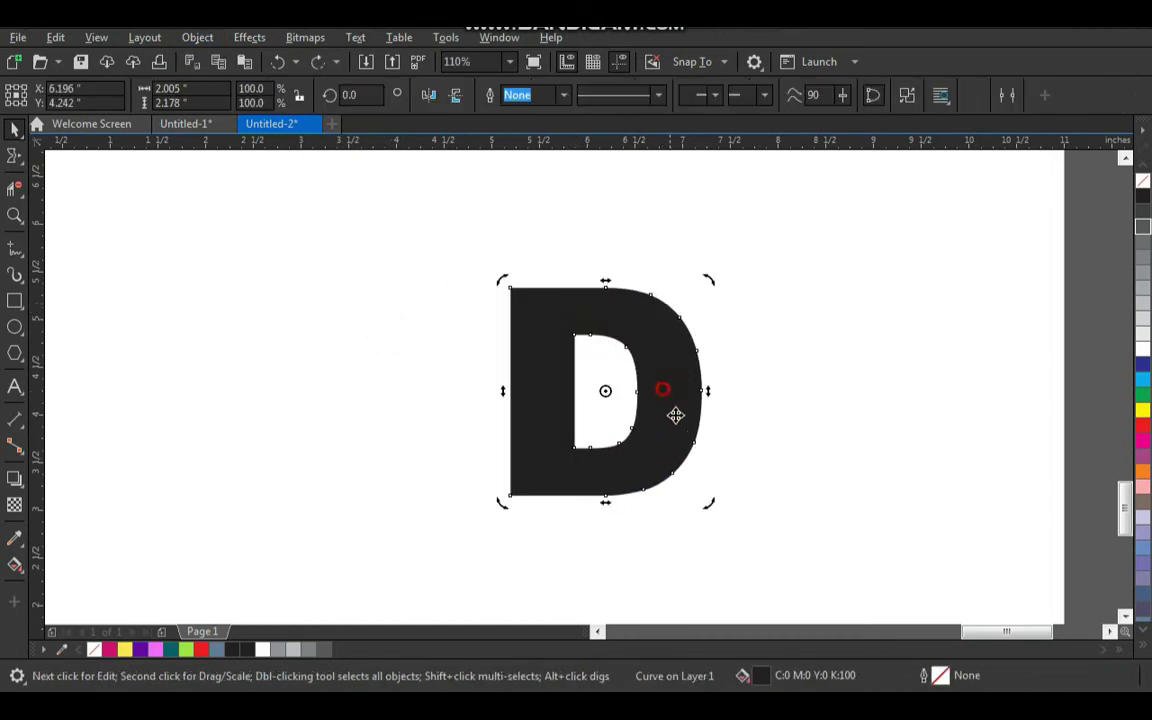
pyautogui.moveTo(708, 392); pyautogui.dragTo(672, 379)
pyautogui.click(677, 342)
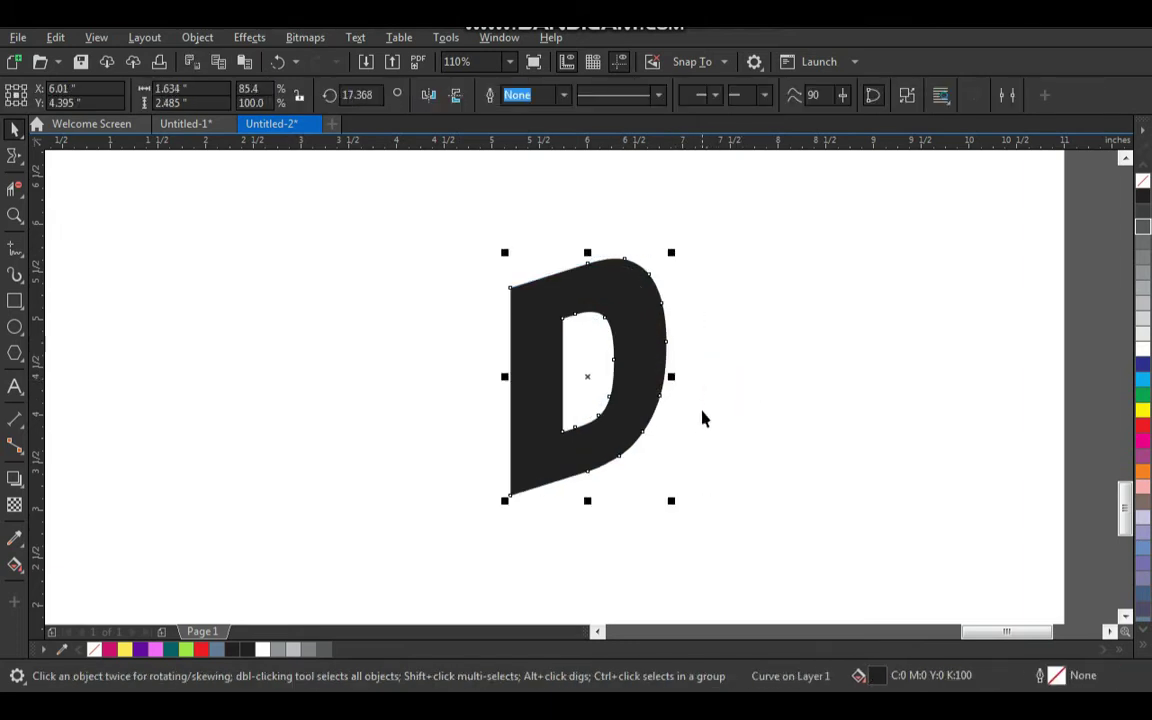
pyautogui.click(703, 418)
pyautogui.click(656, 342)
pyautogui.click(702, 365)
pyautogui.click(654, 360)
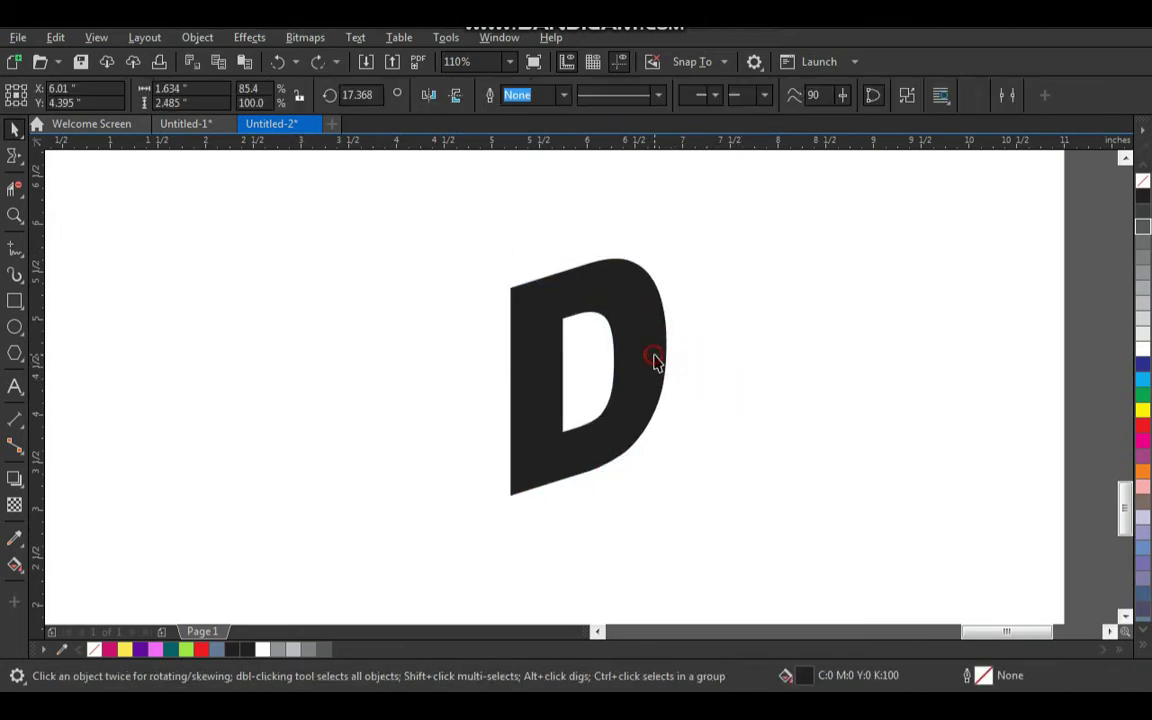
# Step: Draw an open three-segment outline, about 0.42 by 2.48 inches, outside the D's stem from its upper-left corner to its lower-left corner
pyautogui.press('z')
pyautogui.moveTo(752, 209); pyautogui.dragTo(278, 541)
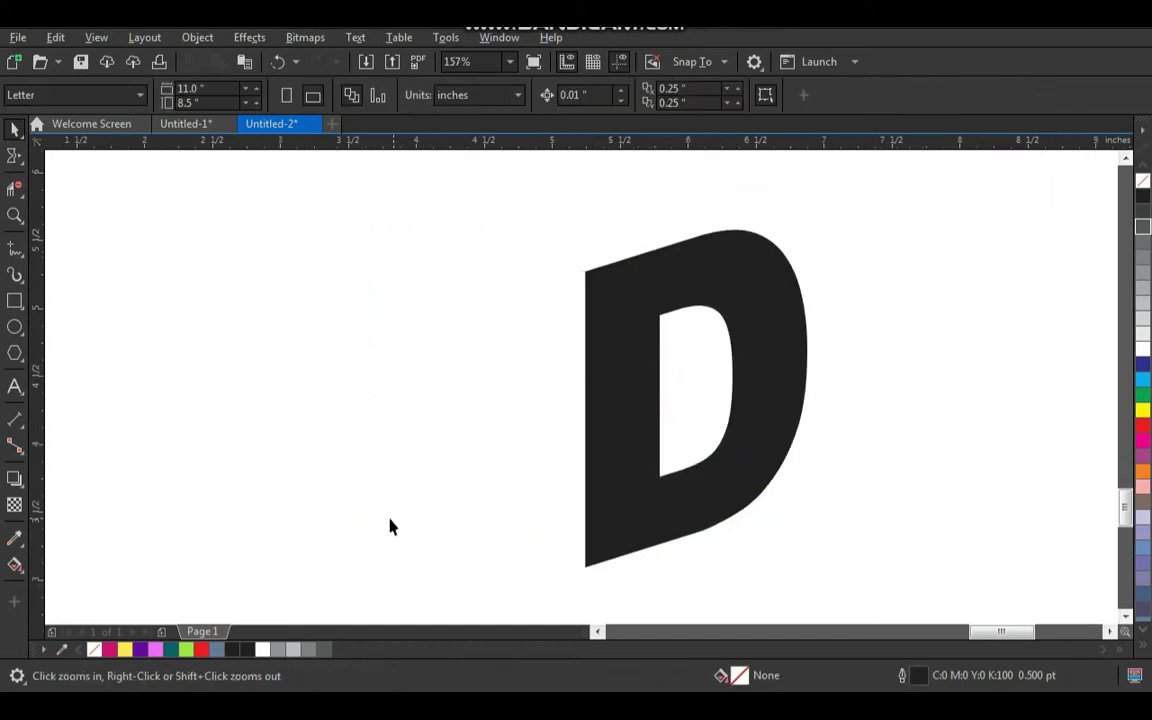
pyautogui.click(22, 255)
pyautogui.click(118, 285)
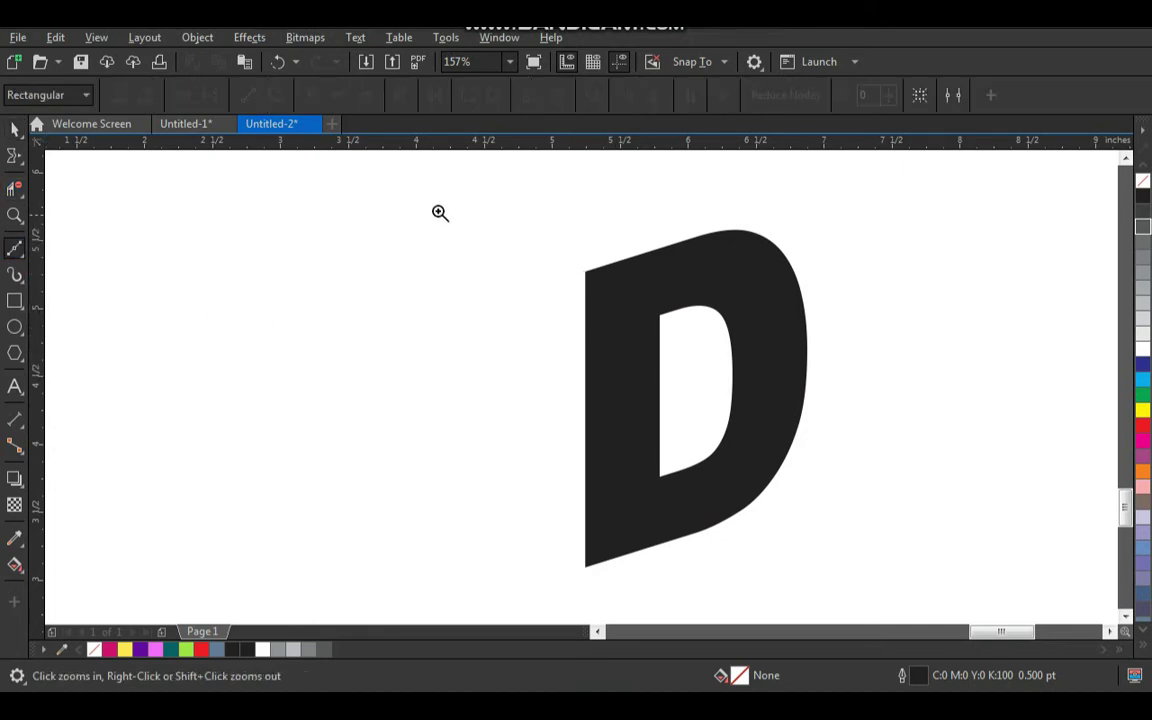
pyautogui.moveTo(423, 205); pyautogui.dragTo(837, 585)
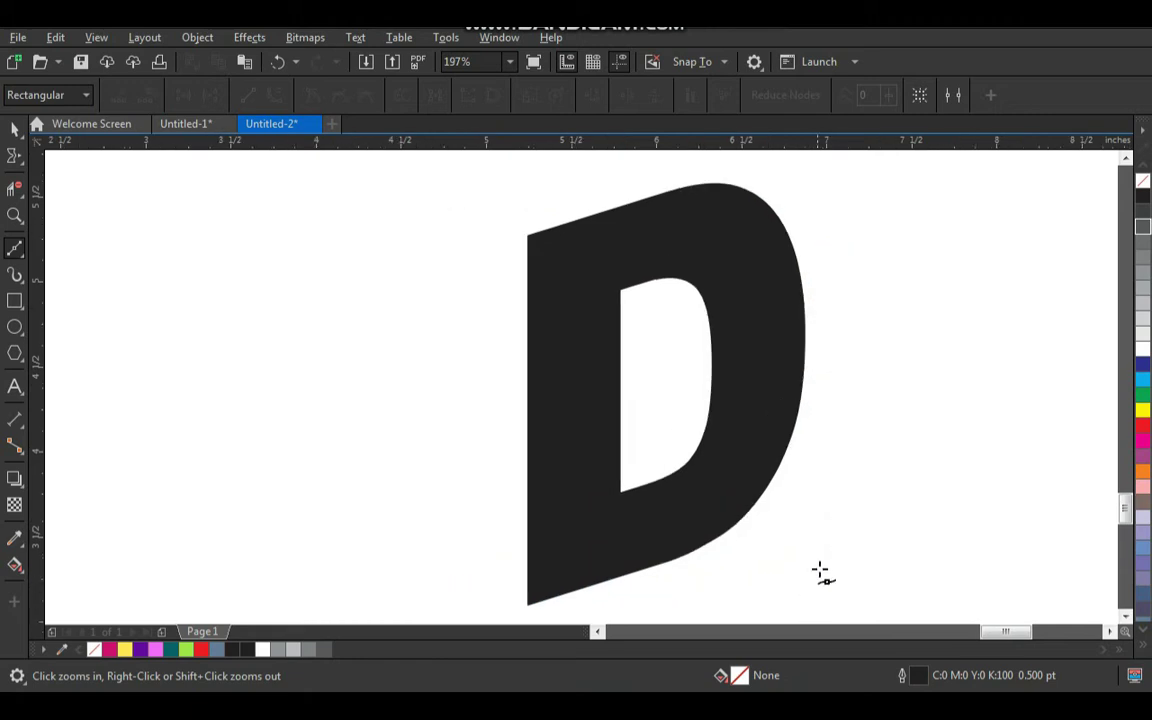
pyautogui.click(527, 234)
pyautogui.click(470, 182)
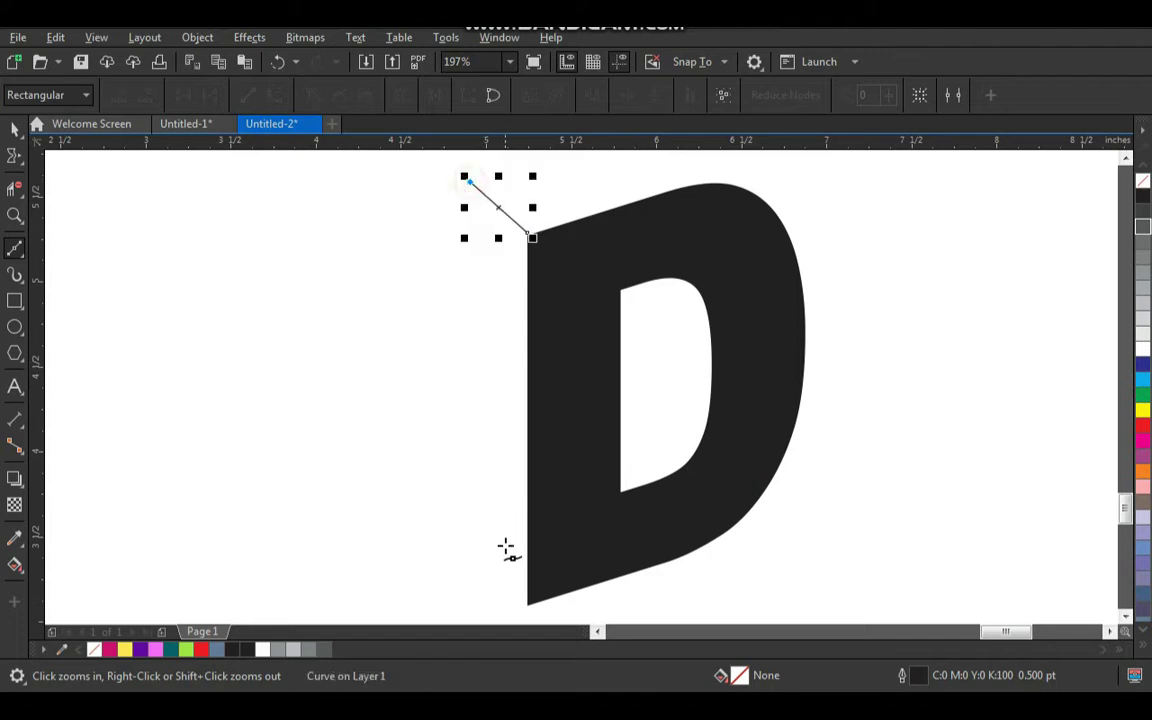
pyautogui.click(455, 595)
pyautogui.click(527, 604)
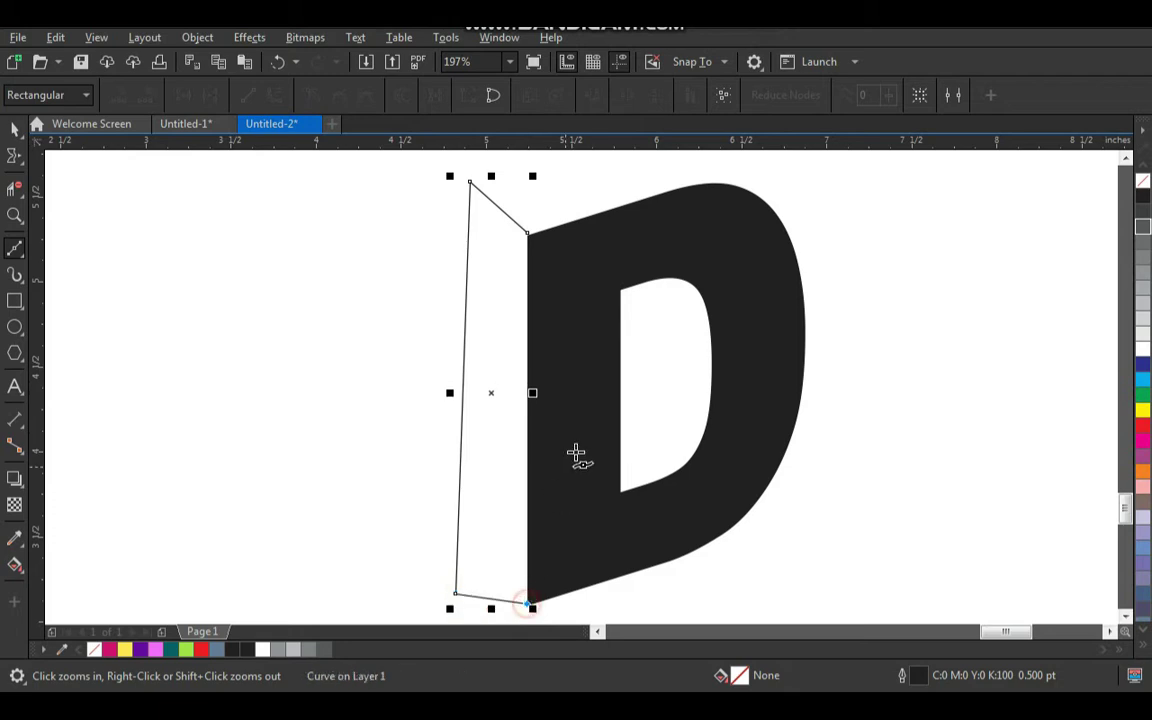
pyautogui.press('space')
# Step: Adjust the outline's nodes so its outer edge is nearly vertical and its lower end meets the D's lower-left corner
pyautogui.press('F3')
pyautogui.press('F2')
pyautogui.moveTo(415, 238); pyautogui.dragTo(682, 498)
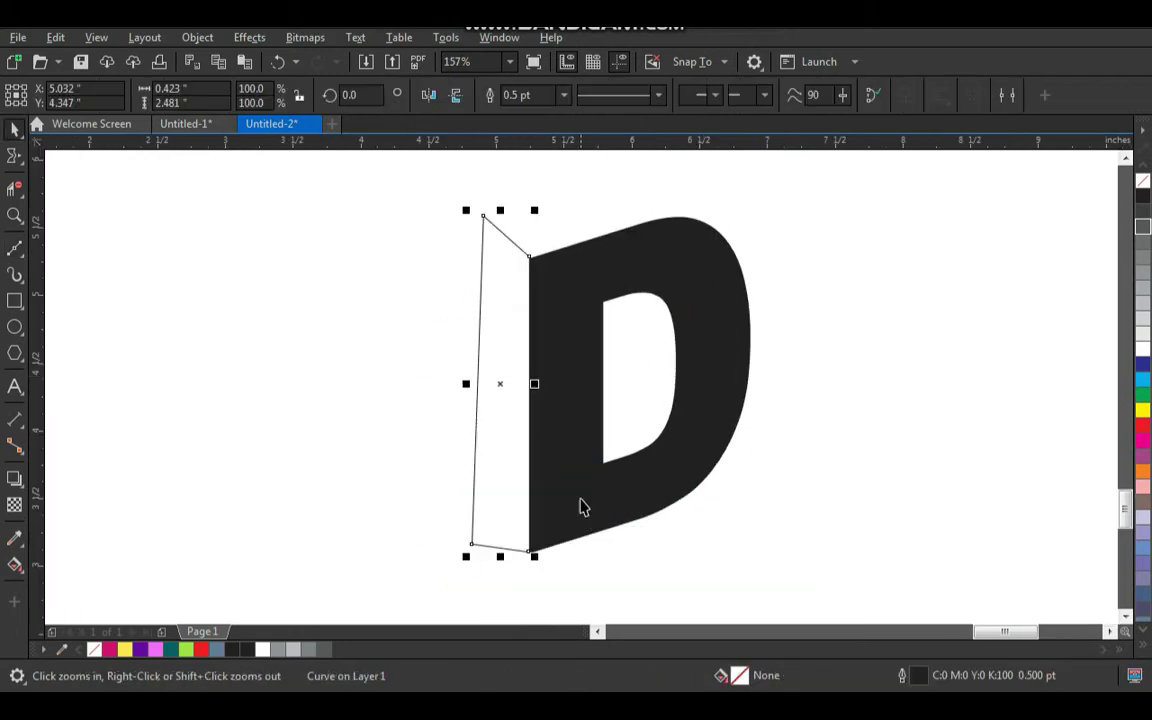
pyautogui.press('F10')
pyautogui.moveTo(400, 182); pyautogui.dragTo(622, 522)
pyautogui.moveTo(534, 197); pyautogui.dragTo(522, 200)
pyautogui.press('F2')
pyautogui.press('F3')
pyautogui.moveTo(539, 412); pyautogui.dragTo(608, 534)
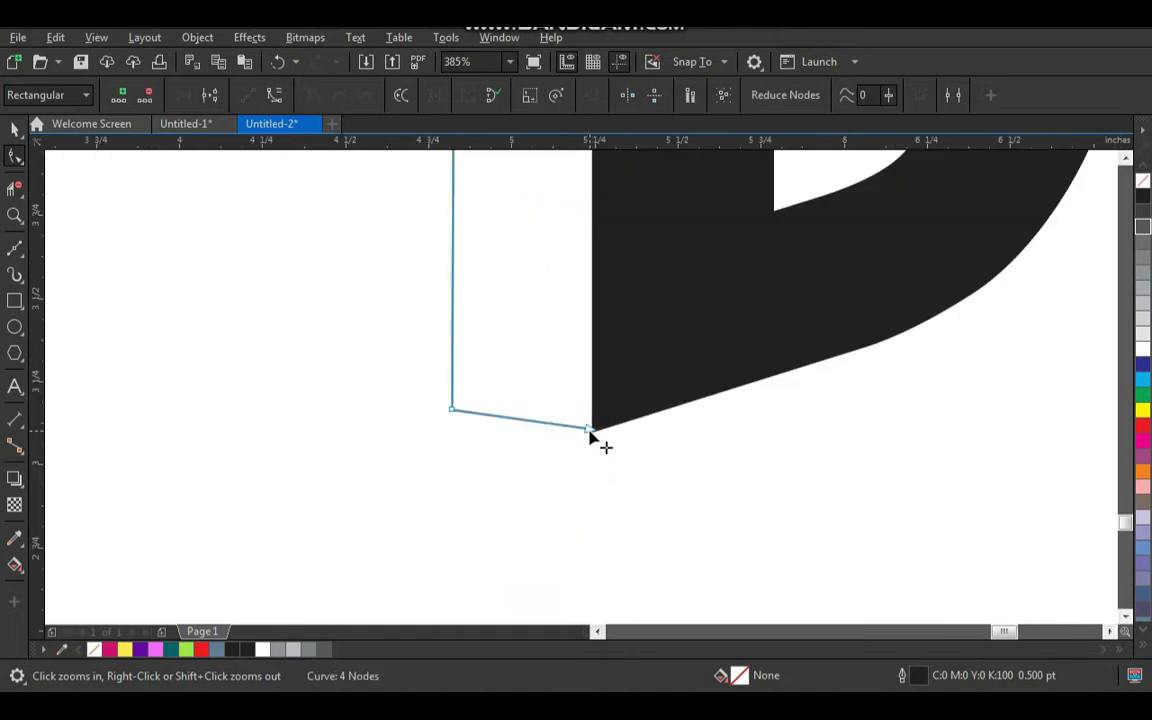
pyautogui.moveTo(590, 433); pyautogui.dragTo(594, 437)
# Step: Convert the outline's upper edge to a curve, bend it inward, and align its end node with the D's upper-left corner
pyautogui.press('F3')
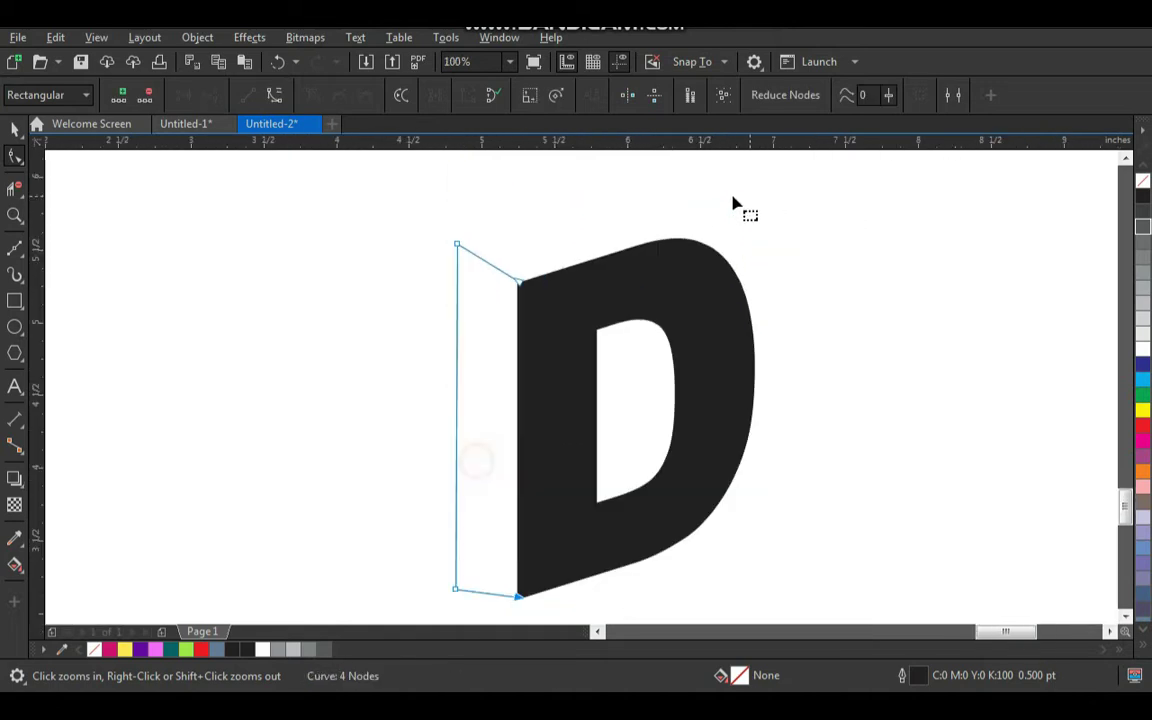
pyautogui.moveTo(589, 186); pyautogui.dragTo(350, 600)
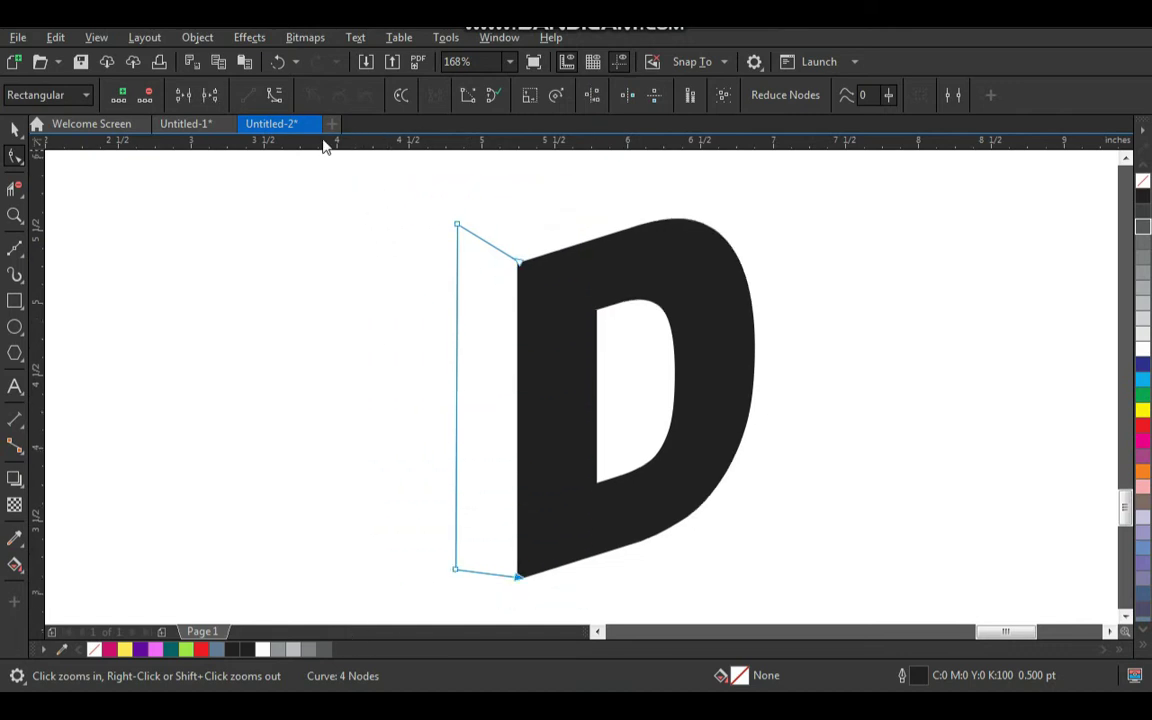
pyautogui.moveTo(442, 198); pyautogui.dragTo(553, 327)
pyautogui.hotkey('ctrl', 'z')
pyautogui.click(272, 96)
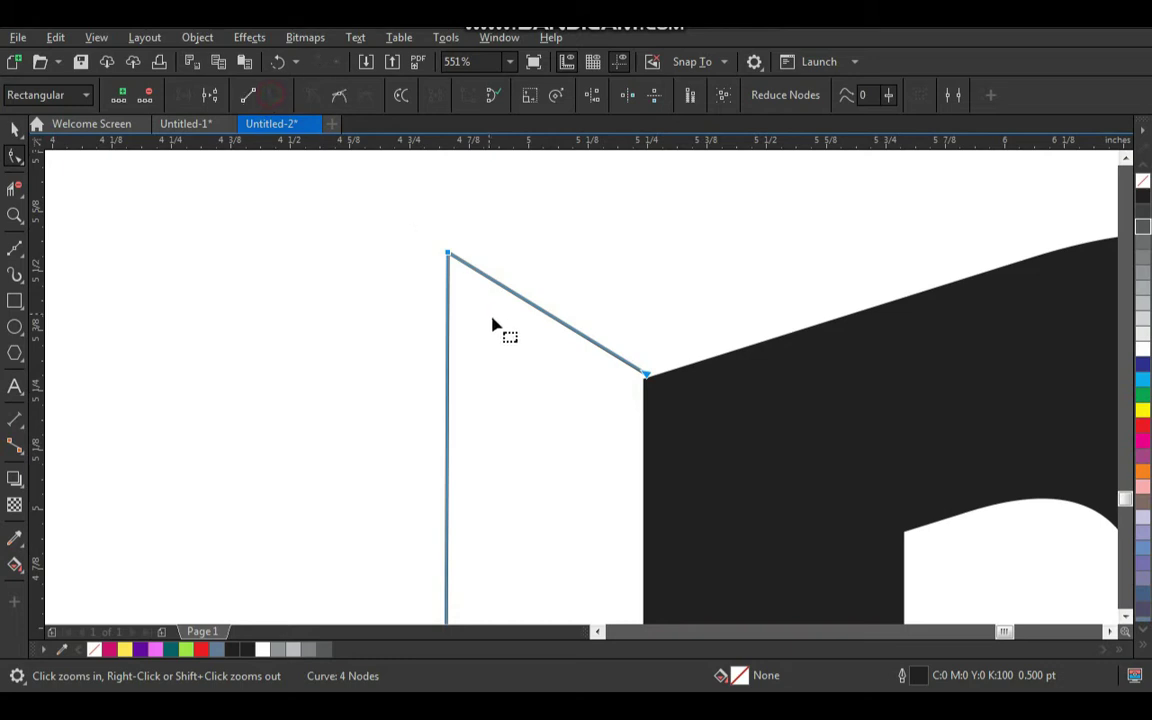
pyautogui.moveTo(540, 310); pyautogui.dragTo(530, 341)
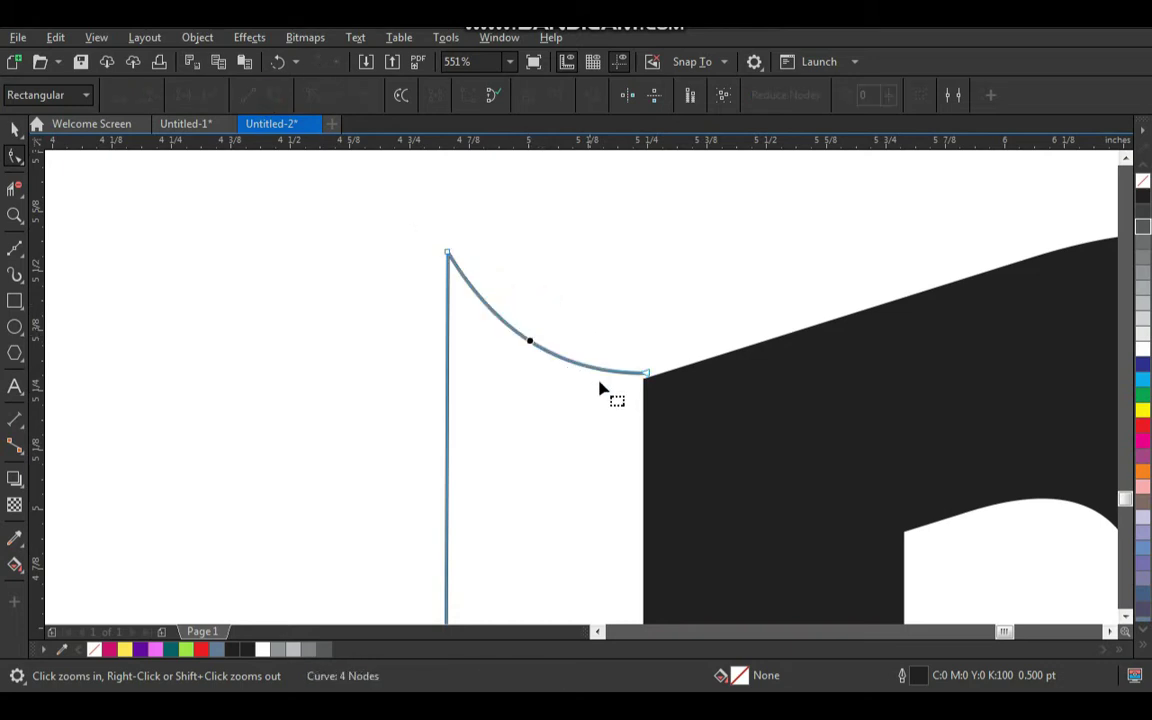
pyautogui.moveTo(643, 377); pyautogui.dragTo(648, 381)
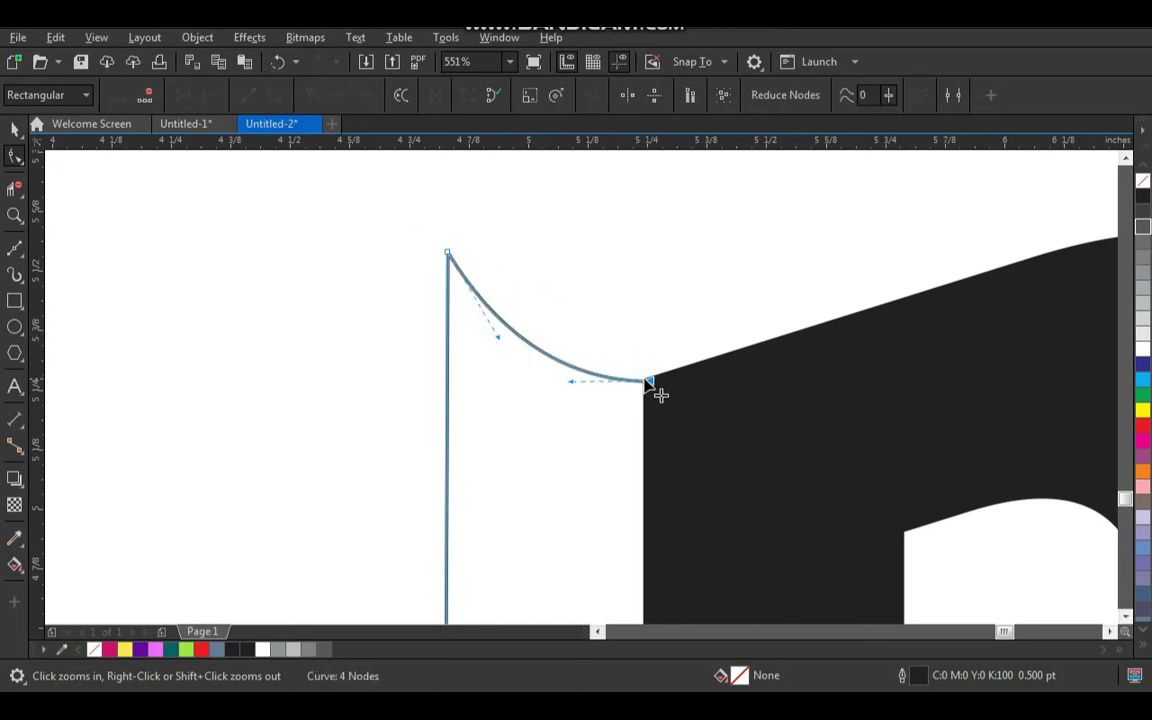
# Step: Convert the outline's lower edge to a curve, bend it downward, and refine its handle and end node at the D's lower-left corner
pyautogui.scroll(-5, 540, 470)
pyautogui.scroll(6, 661, 463)
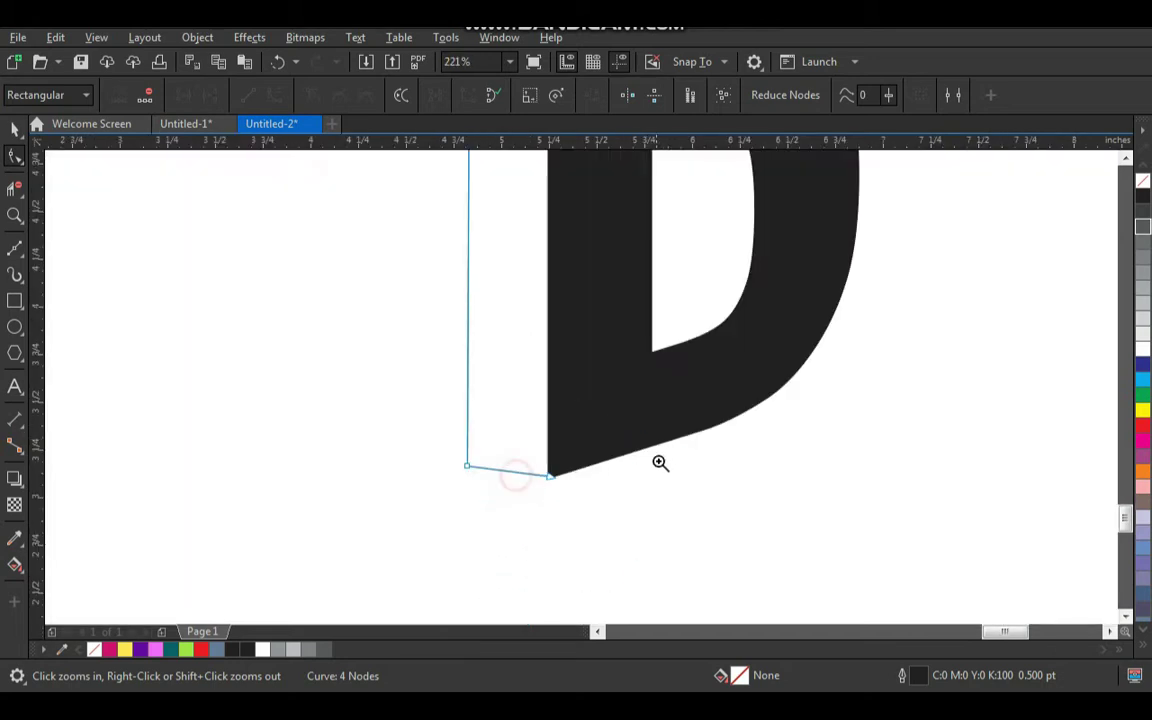
pyautogui.moveTo(594, 419); pyautogui.dragTo(594, 423)
pyautogui.moveTo(337, 290); pyautogui.dragTo(563, 557)
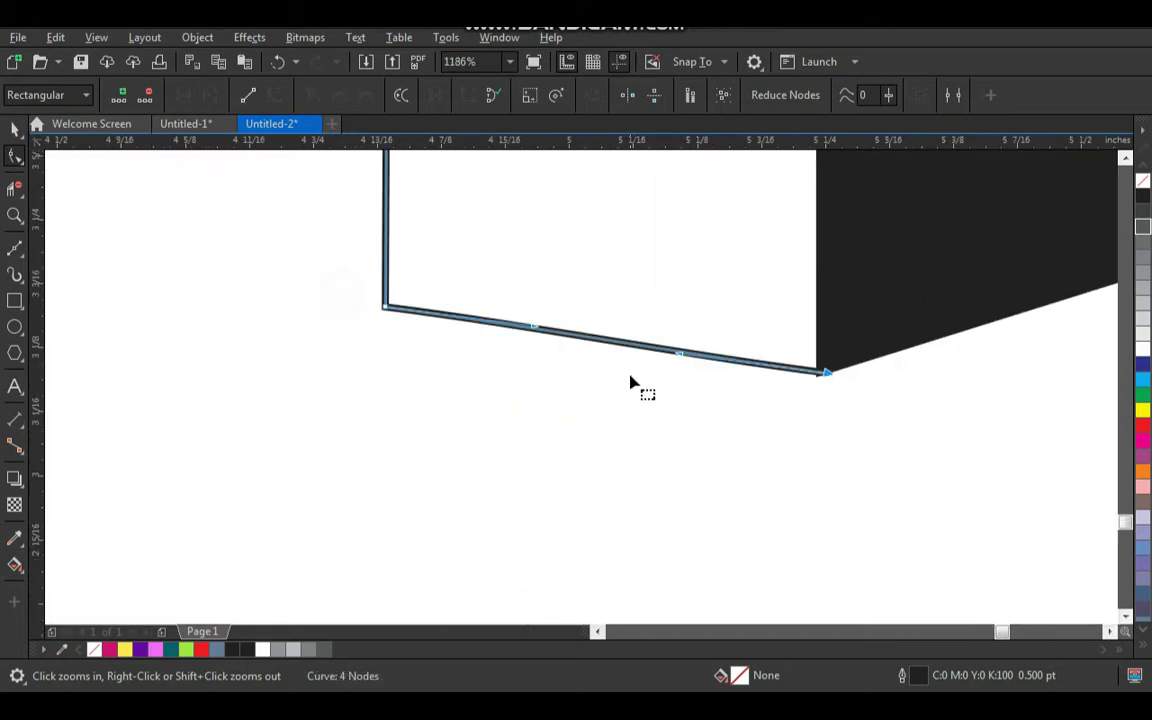
pyautogui.moveTo(598, 343); pyautogui.dragTo(584, 400)
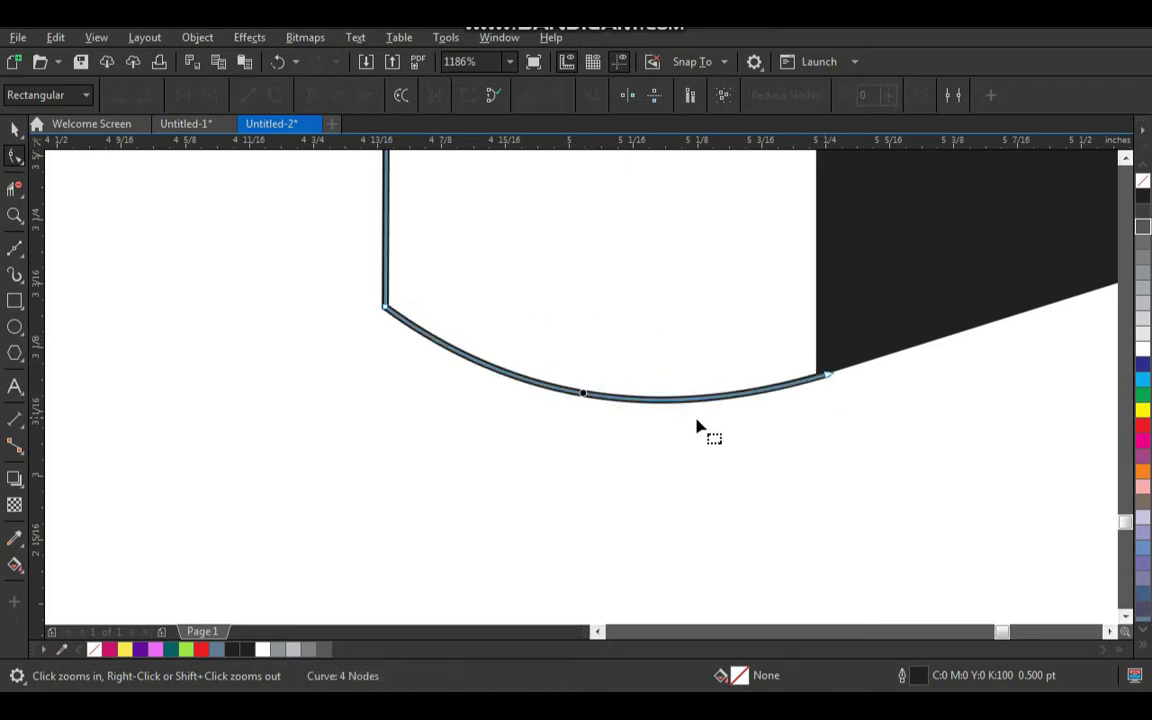
pyautogui.click(386, 309)
pyautogui.moveTo(512, 406); pyautogui.dragTo(504, 410)
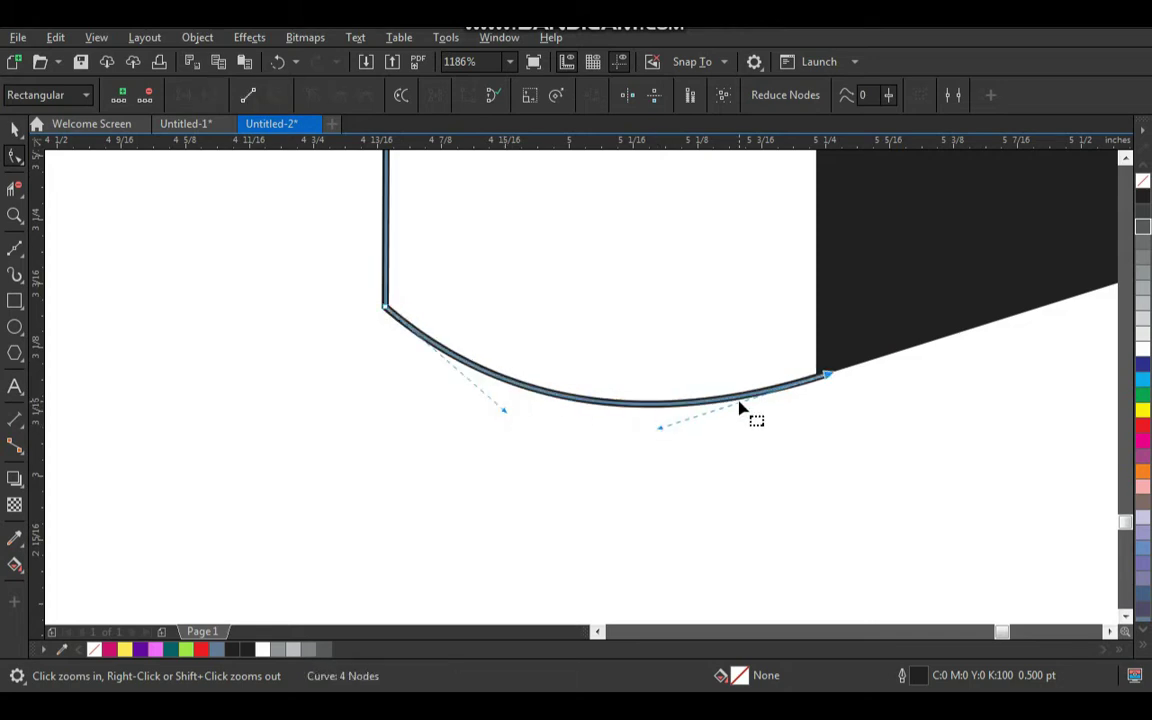
pyautogui.moveTo(740, 329); pyautogui.dragTo(866, 437)
pyautogui.moveTo(686, 336); pyautogui.dragTo(686, 320)
pyautogui.scroll(-5, 727, 416)
pyautogui.press('space')
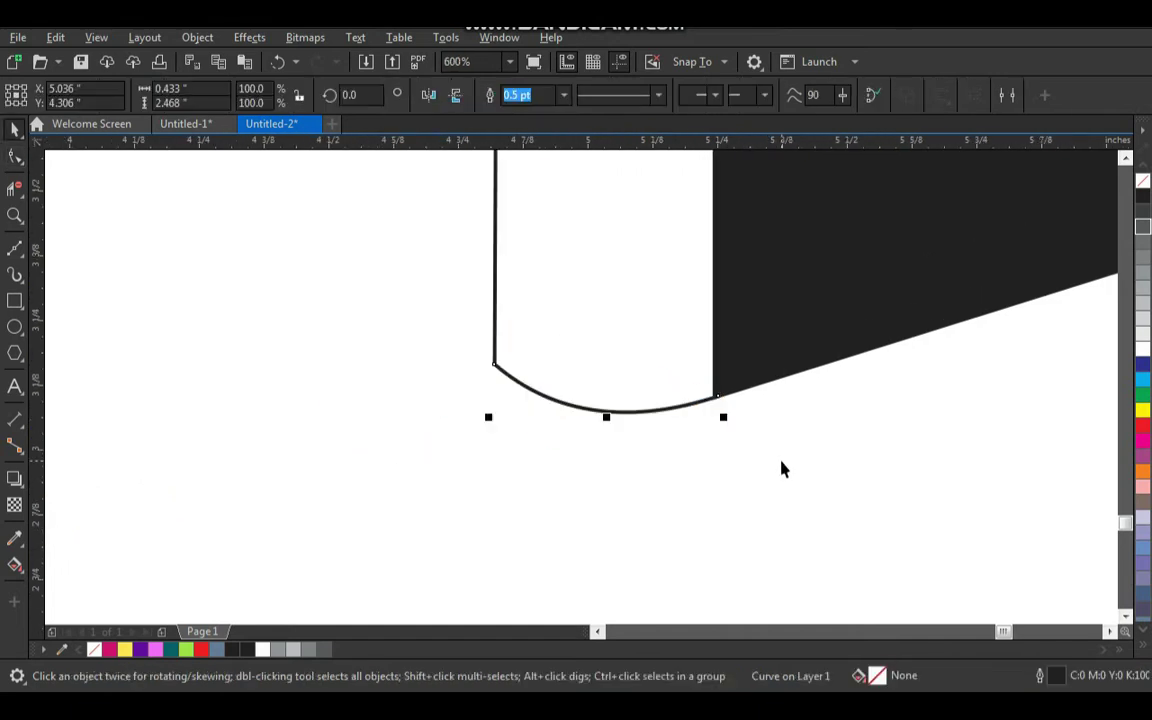
# Step: Close the curved side outline along the D's left edge
pyautogui.click(784, 463)
pyautogui.click(789, 363)
pyautogui.hotkey('shift', 'F2')
pyautogui.click(309, 266)
pyautogui.press('z')
pyautogui.rightClick(407, 289)
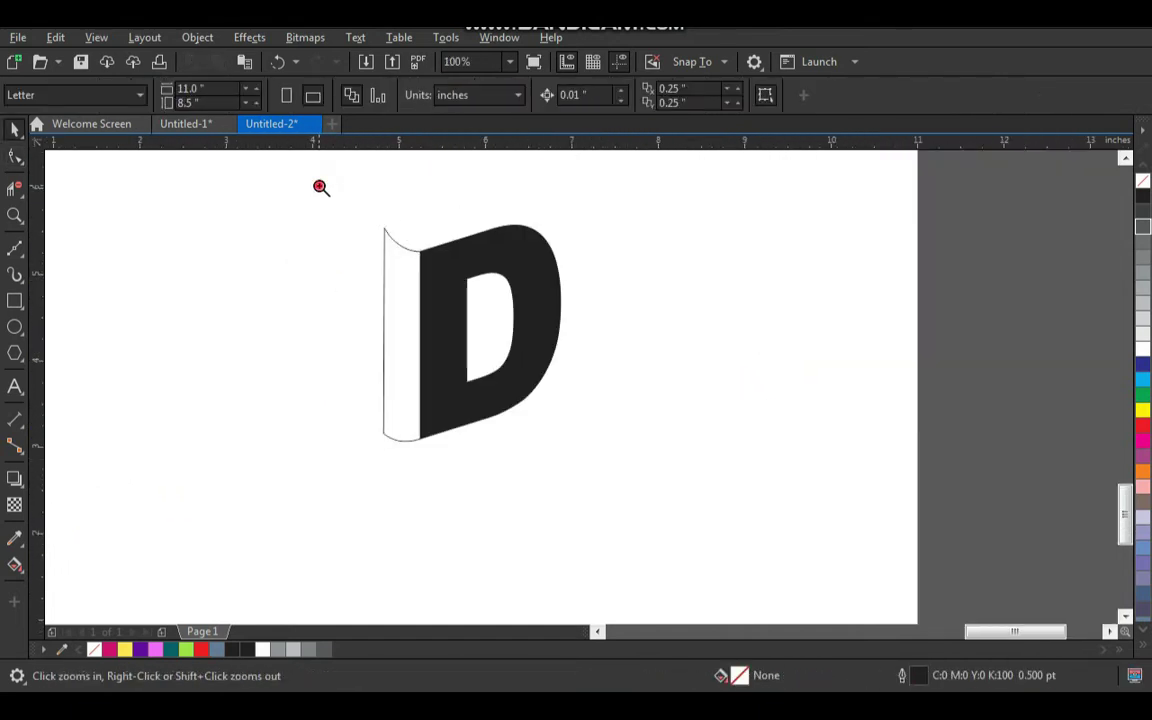
pyautogui.moveTo(645, 465); pyautogui.dragTo(335, 185)
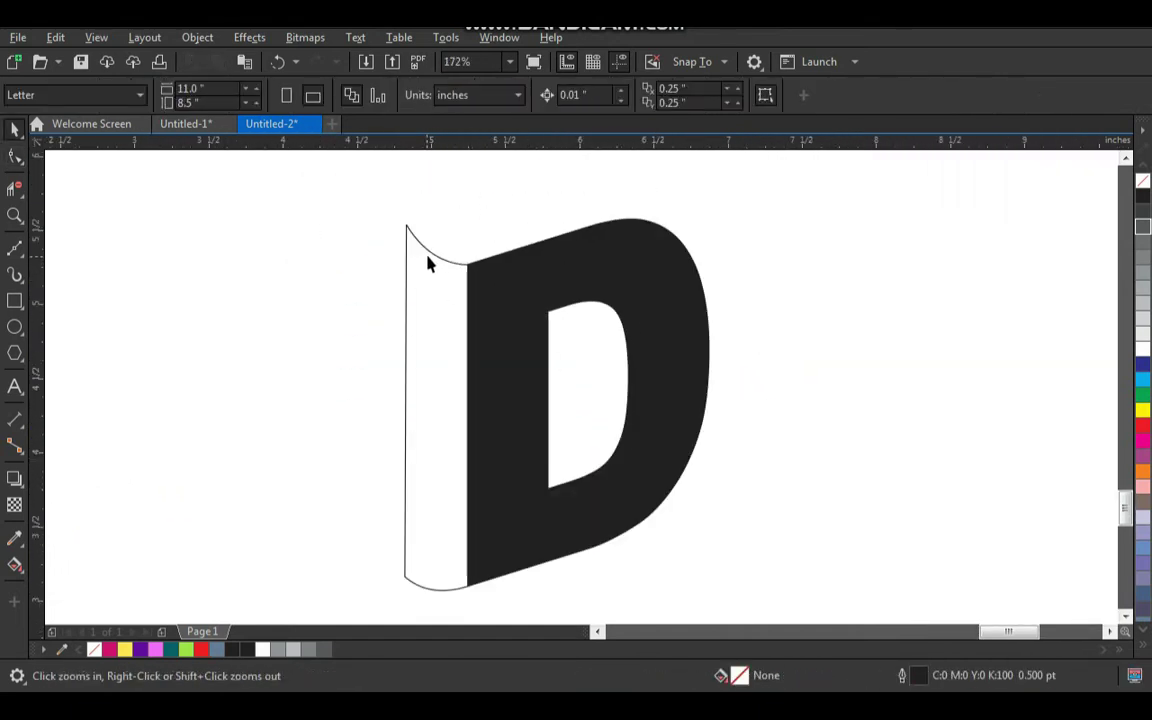
pyautogui.press('space')
pyautogui.click(432, 258)
pyautogui.press('F2')
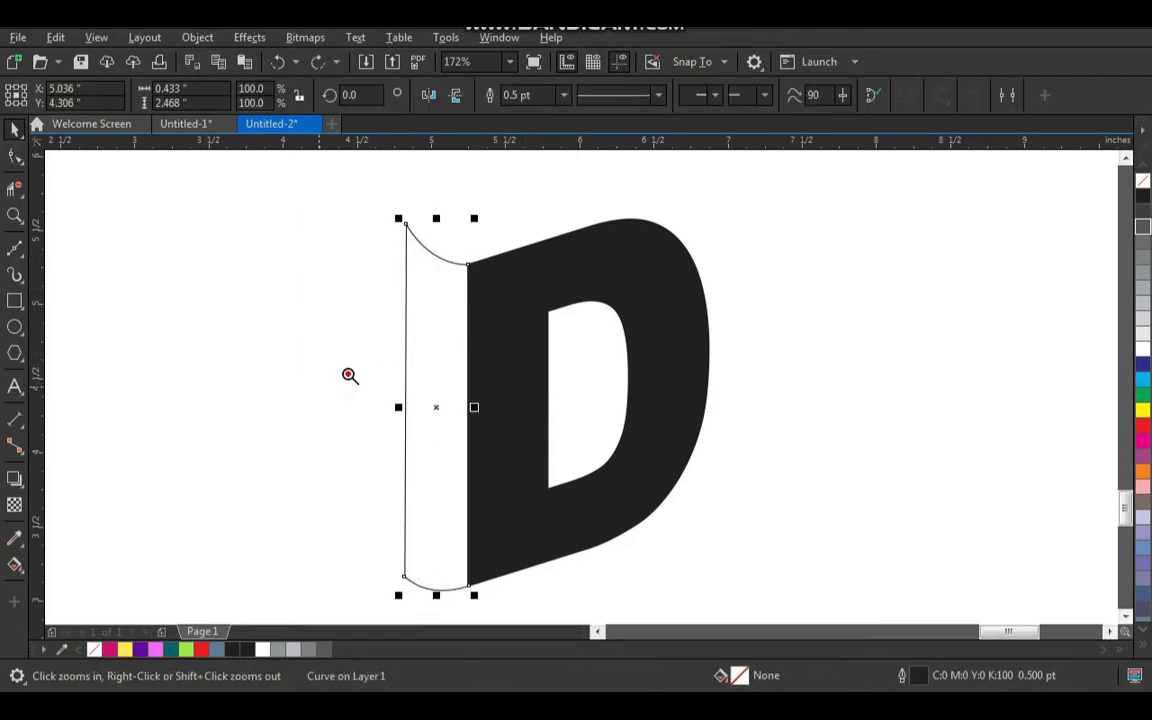
pyautogui.moveTo(348, 378); pyautogui.dragTo(795, 68)
pyautogui.press('F3')
pyautogui.press('F2')
pyautogui.moveTo(285, 337); pyautogui.dragTo(563, 567)
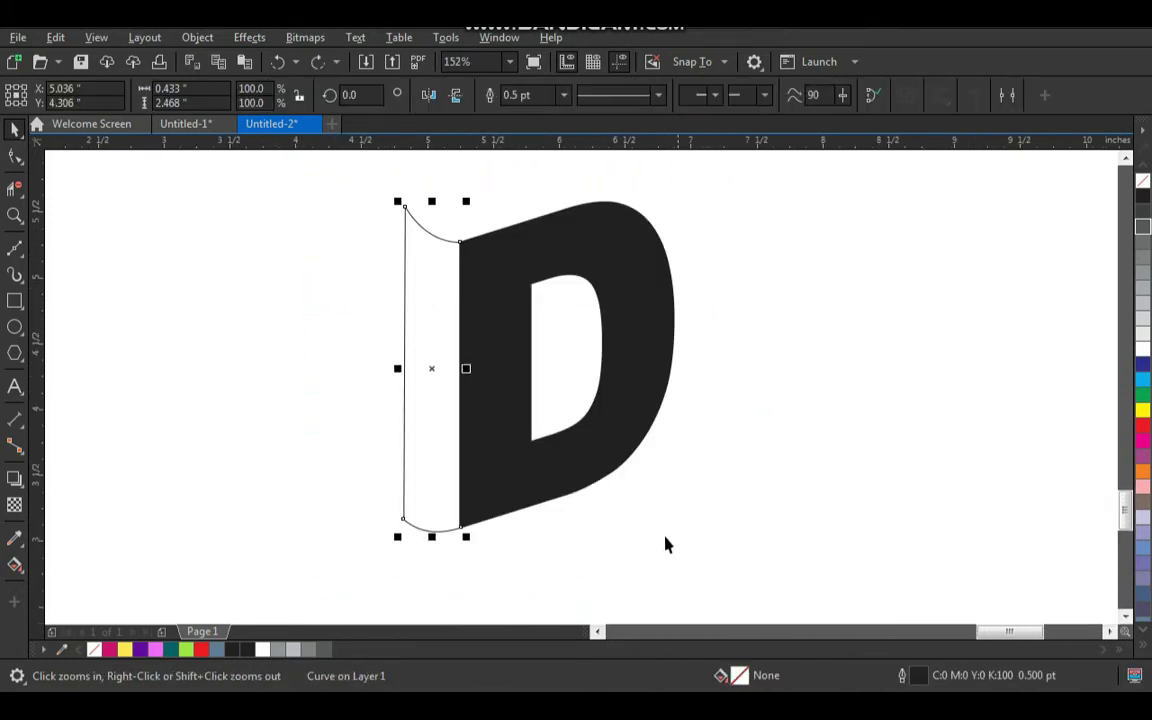
pyautogui.click(873, 97)
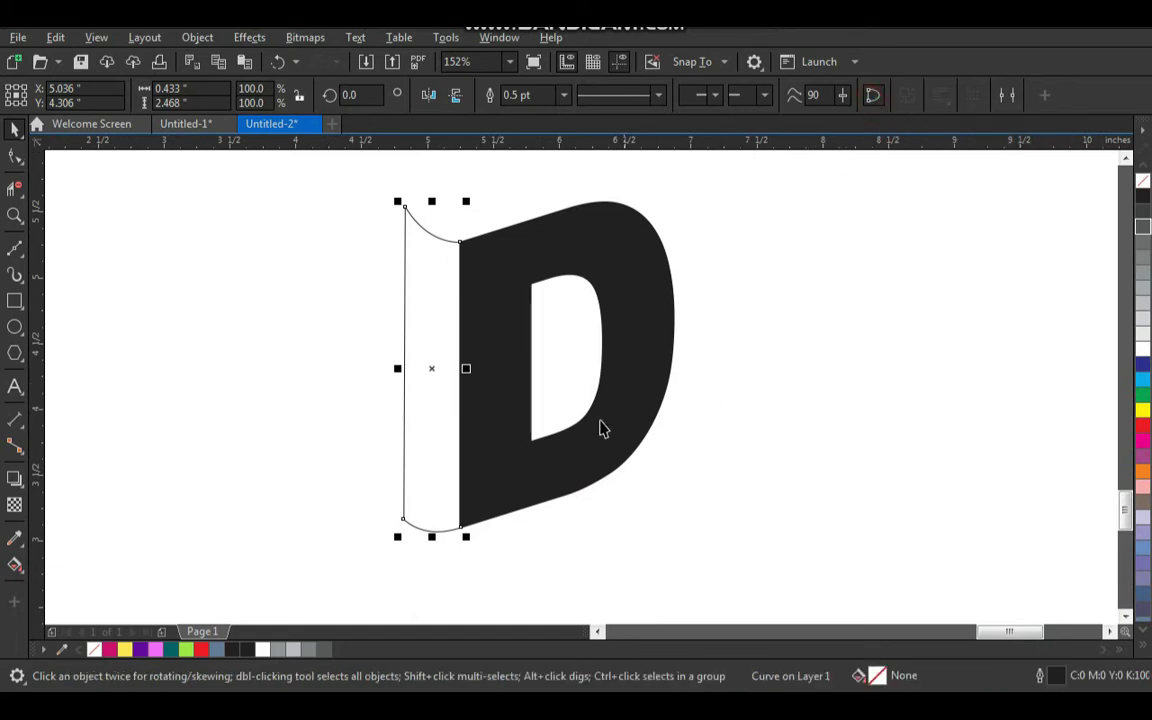
# Step: Fill the closed side shape with black to match the D
pyautogui.press('F3')
pyautogui.press('F2')
pyautogui.moveTo(398, 257); pyautogui.dragTo(686, 472)
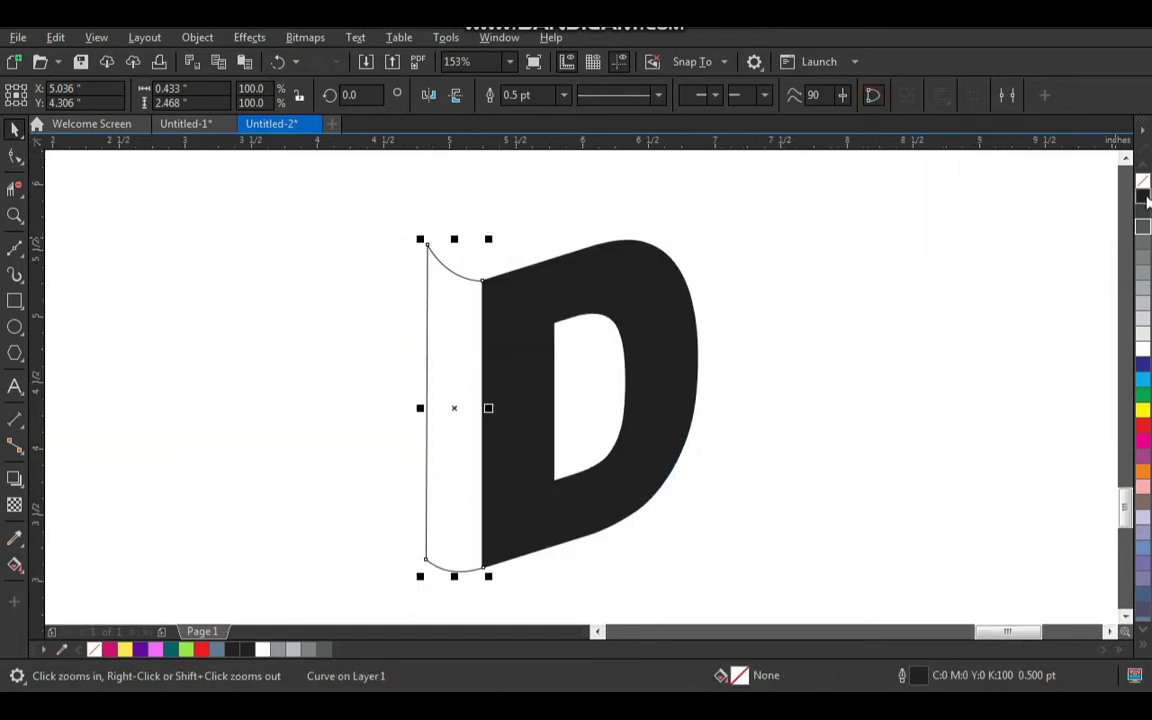
pyautogui.click(1143, 197)
pyautogui.click(960, 247)
pyautogui.click(453, 313)
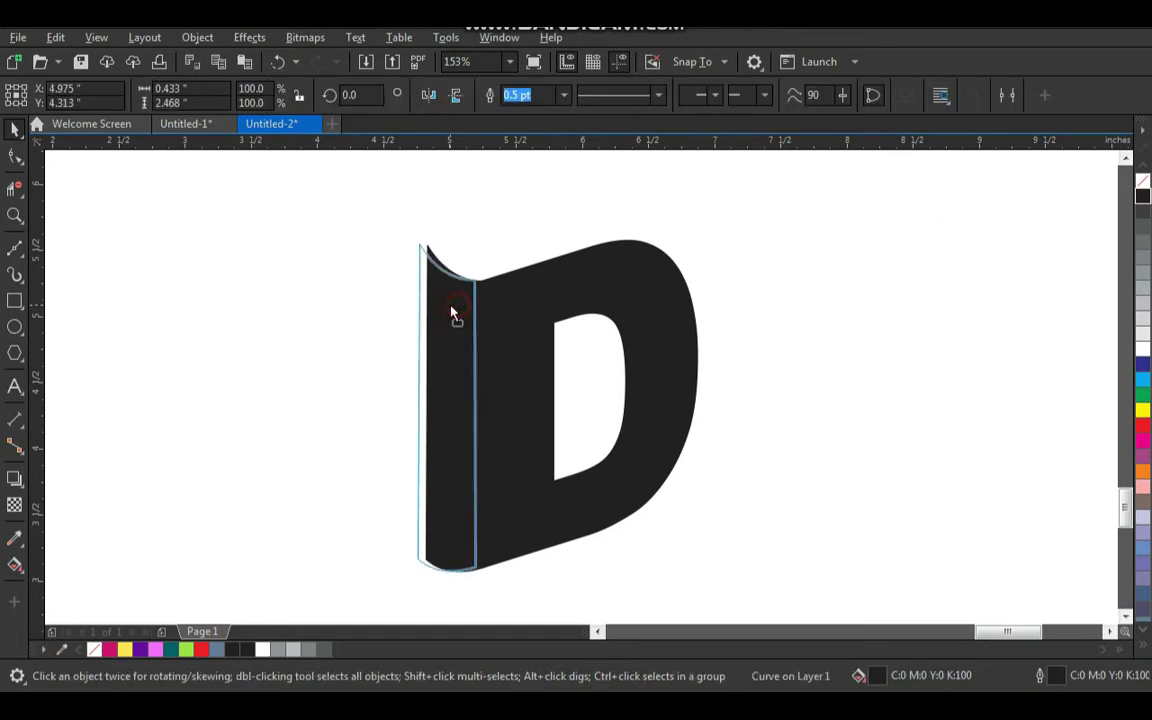
pyautogui.click(553, 246)
# Step: Draw a thin closed triangle, about 1.22 by 0.60 inches, rising to the right from the side shape's upper tip
pyautogui.press('z')
pyautogui.moveTo(380, 394); pyautogui.dragTo(751, 188)
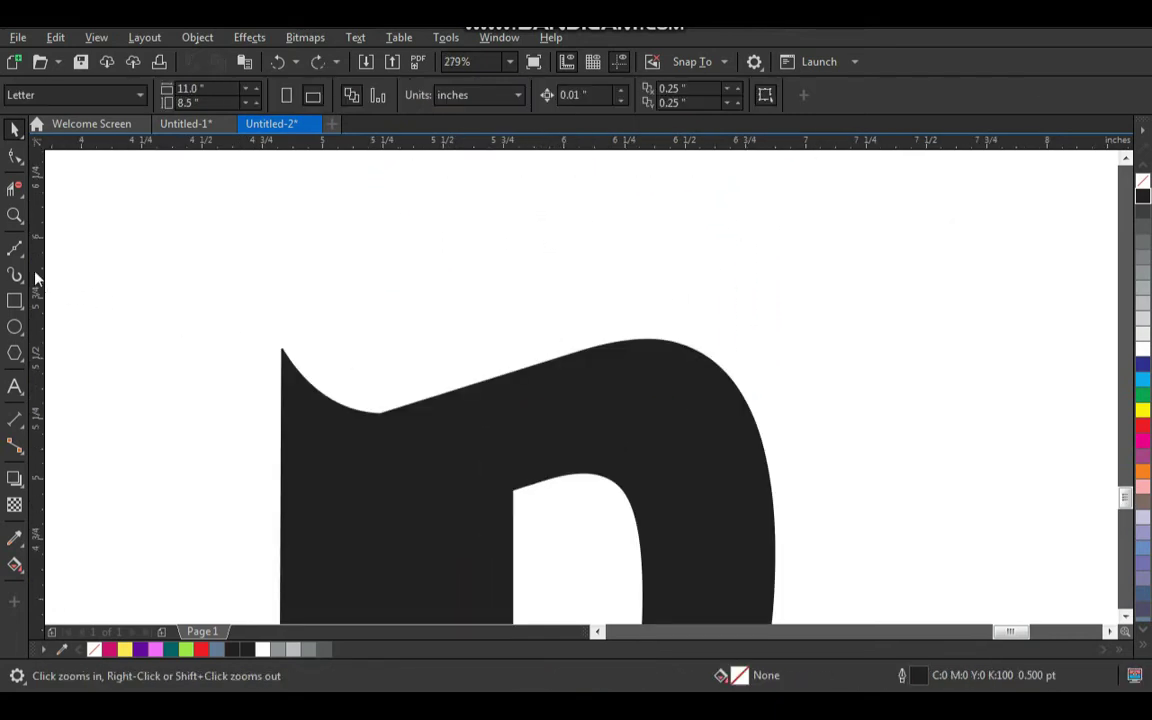
pyautogui.click(16, 250)
pyautogui.press('F2')
pyautogui.moveTo(211, 206)
pyautogui.mouseDown()
pyautogui.moveTo(612, 409)
pyautogui.moveTo(690, 462)
pyautogui.mouseUp()
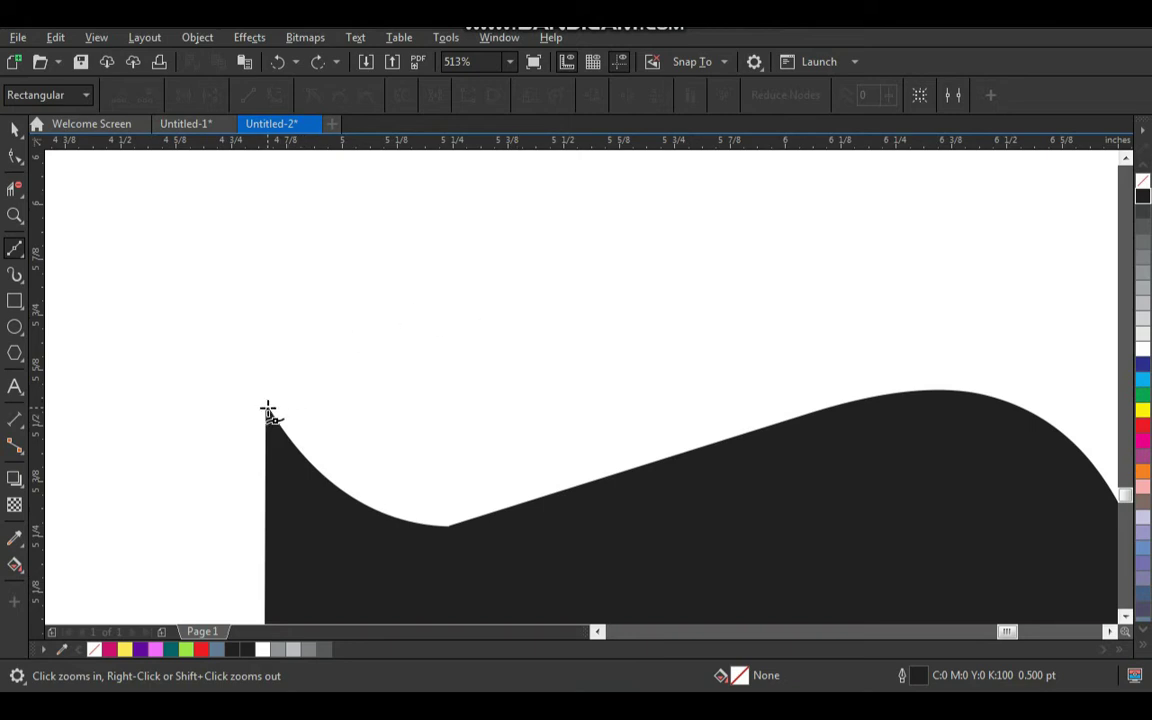
pyautogui.click(268, 410)
pyautogui.click(810, 157)
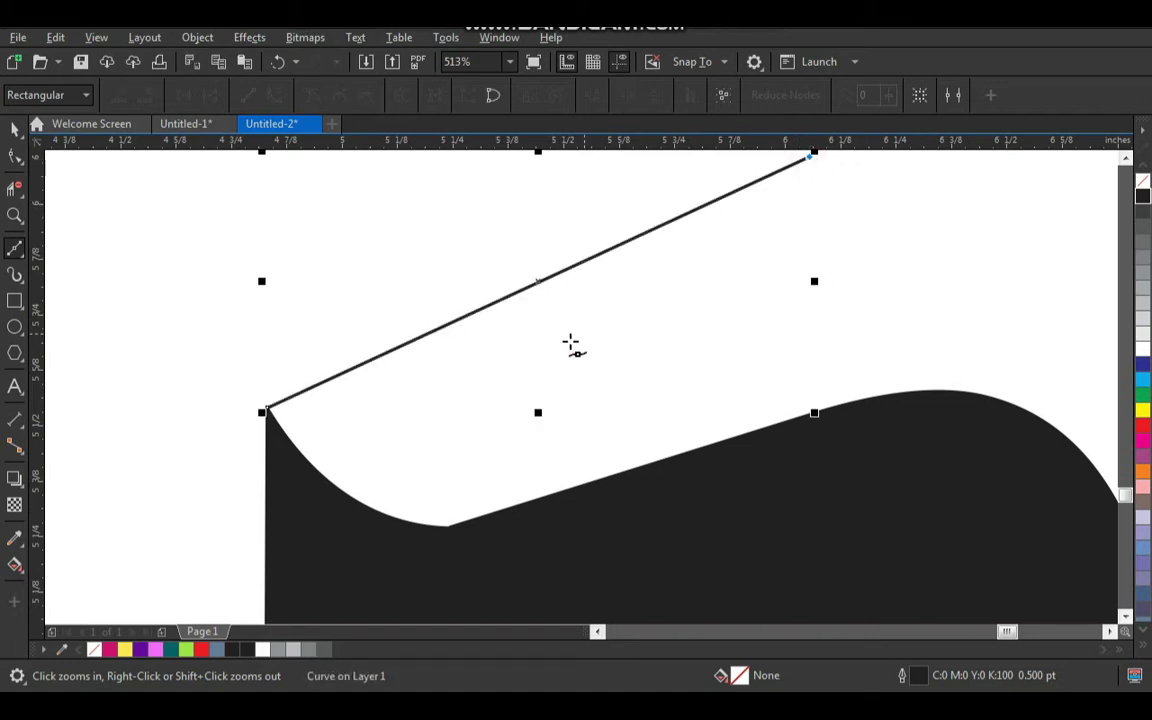
pyautogui.click(274, 424)
pyautogui.click(267, 411)
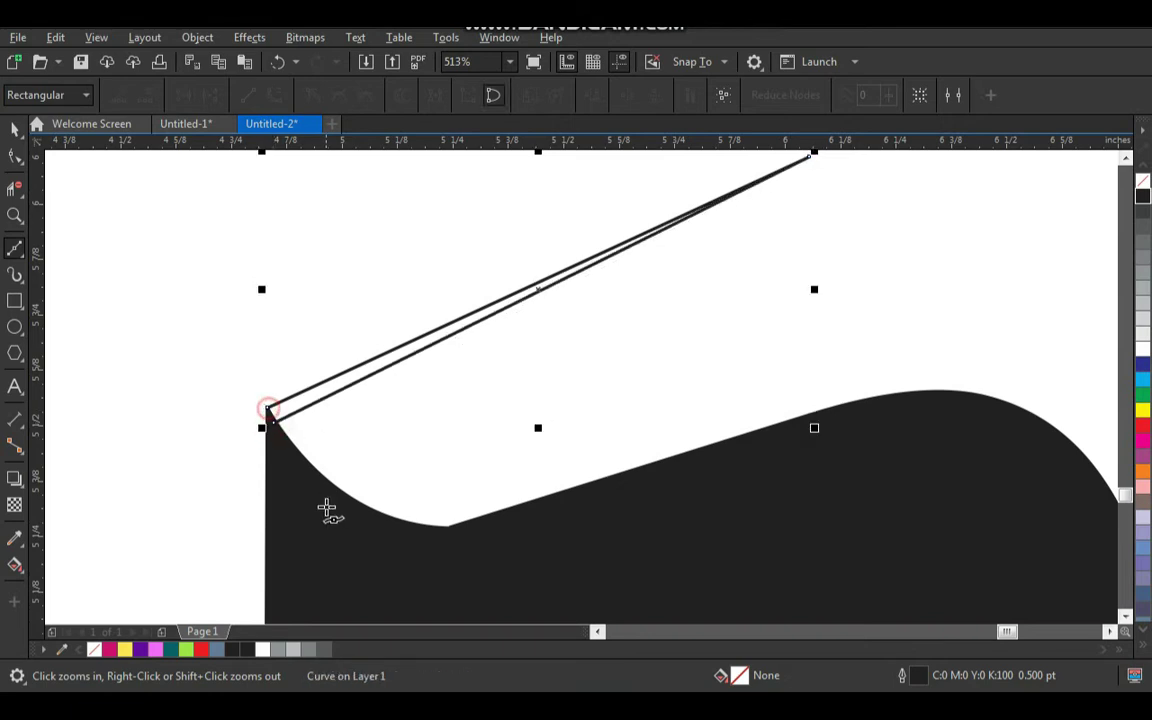
pyautogui.press('space')
# Step: Convert the thin triangle's upper edge to a curve and bend it upward near its far end
pyautogui.scroll(-2, 346, 485)
pyautogui.press('F2')
pyautogui.moveTo(241, 516); pyautogui.dragTo(713, 236)
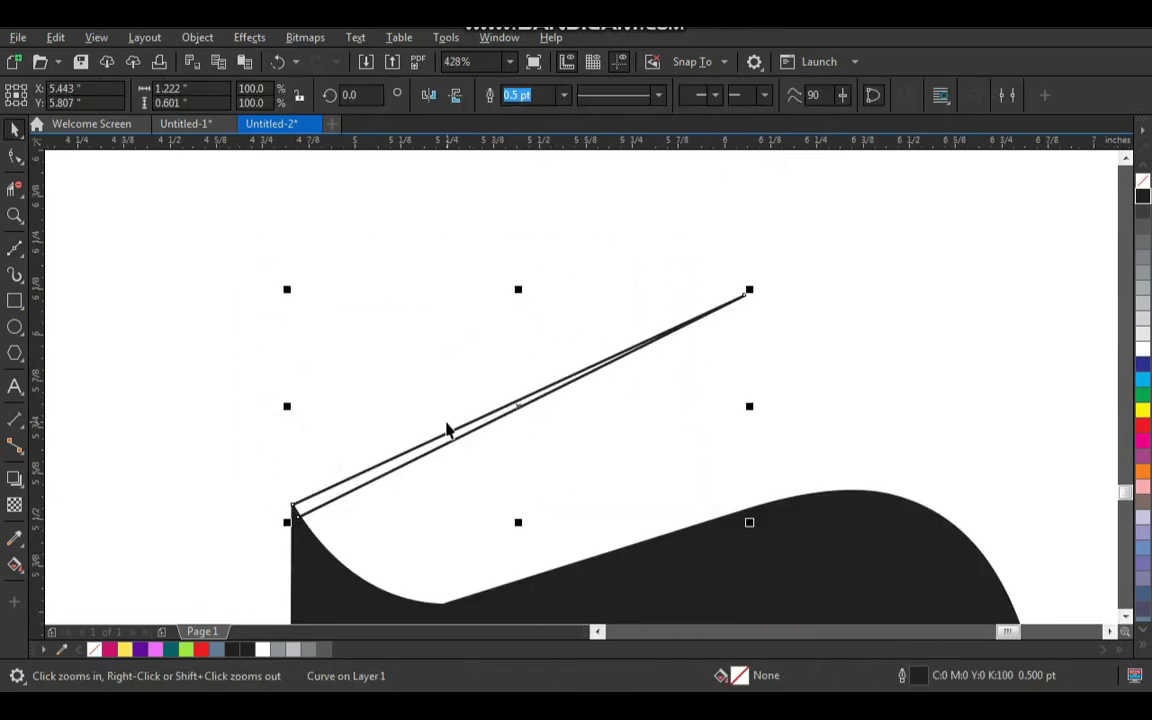
pyautogui.press('F10')
pyautogui.click(470, 425)
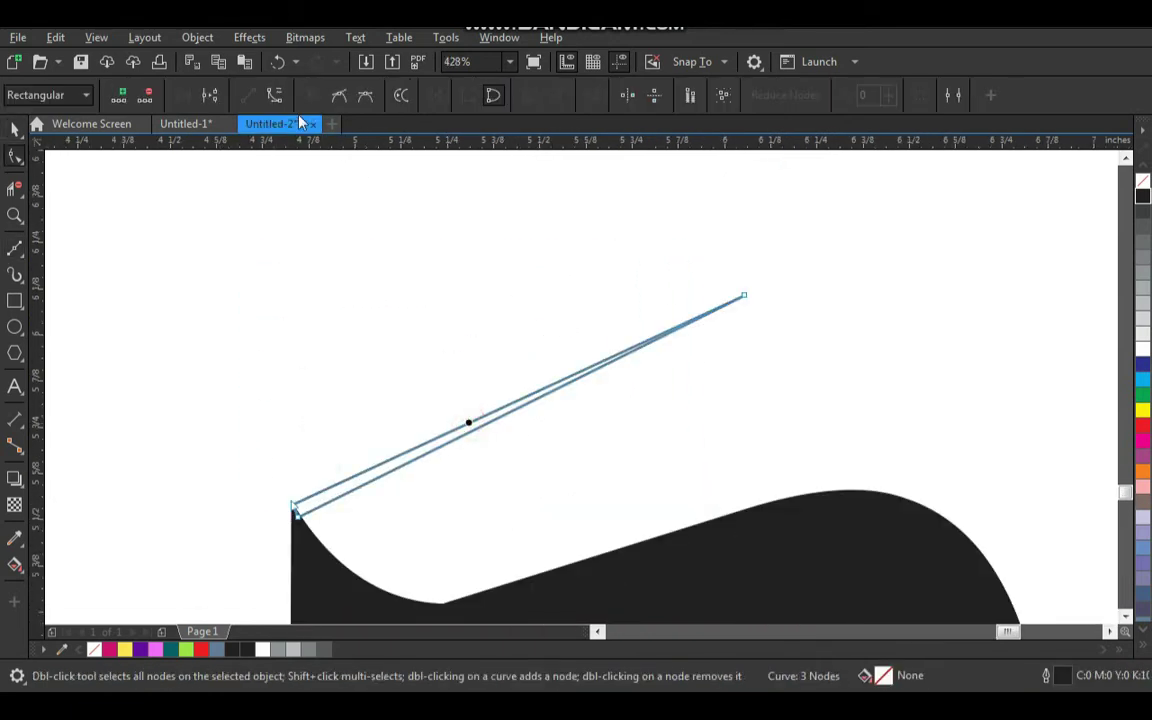
pyautogui.click(275, 96)
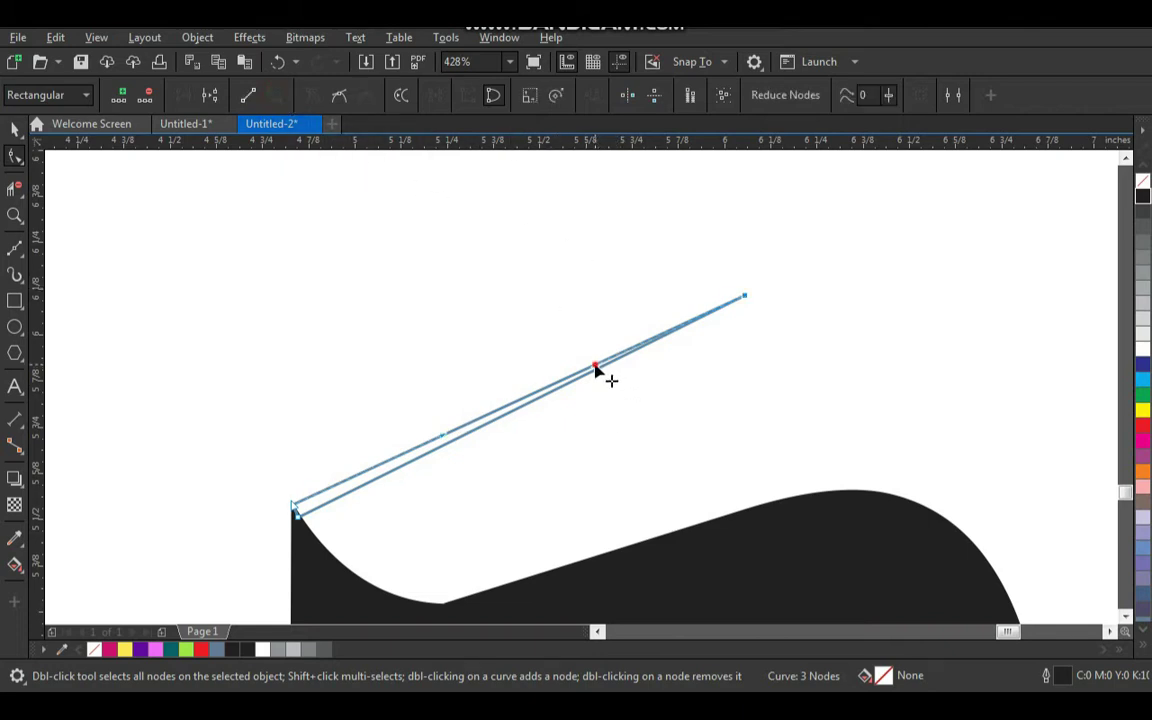
pyautogui.moveTo(595, 369); pyautogui.dragTo(633, 267)
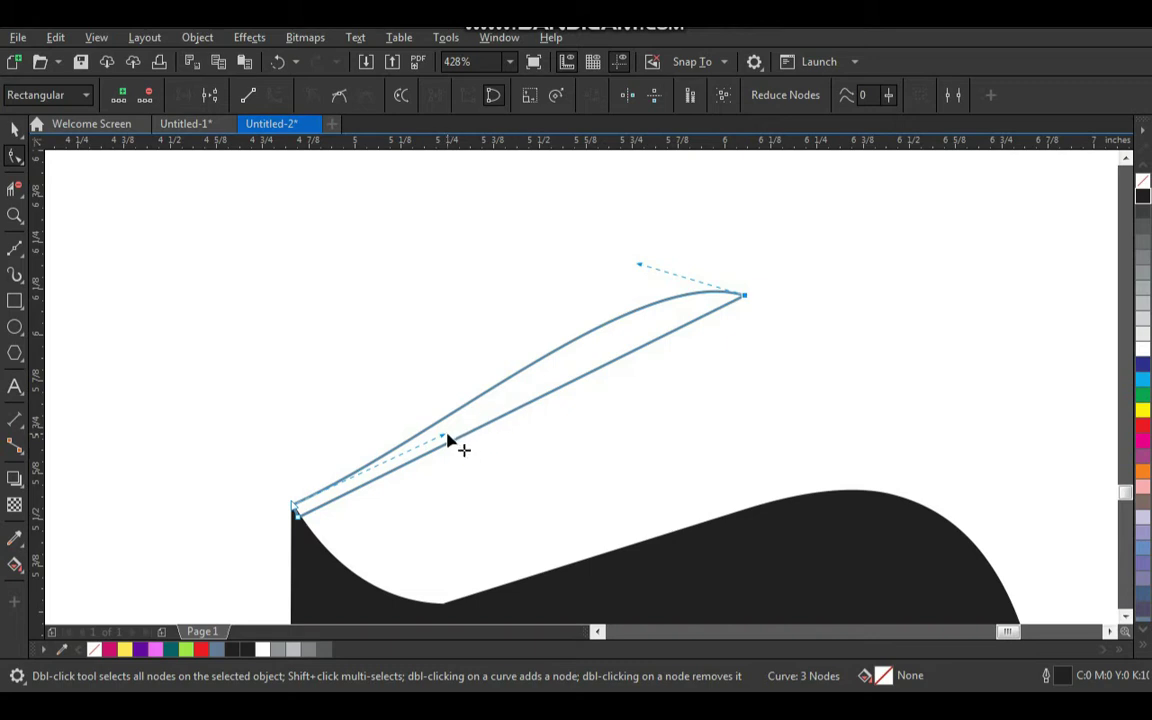
# Step: Adjust the curve handles of the thin shape's upper edge so it bulges more toward the far end
pyautogui.moveTo(447, 440); pyautogui.dragTo(550, 385)
pyautogui.moveTo(638, 266); pyautogui.dragTo(640, 248)
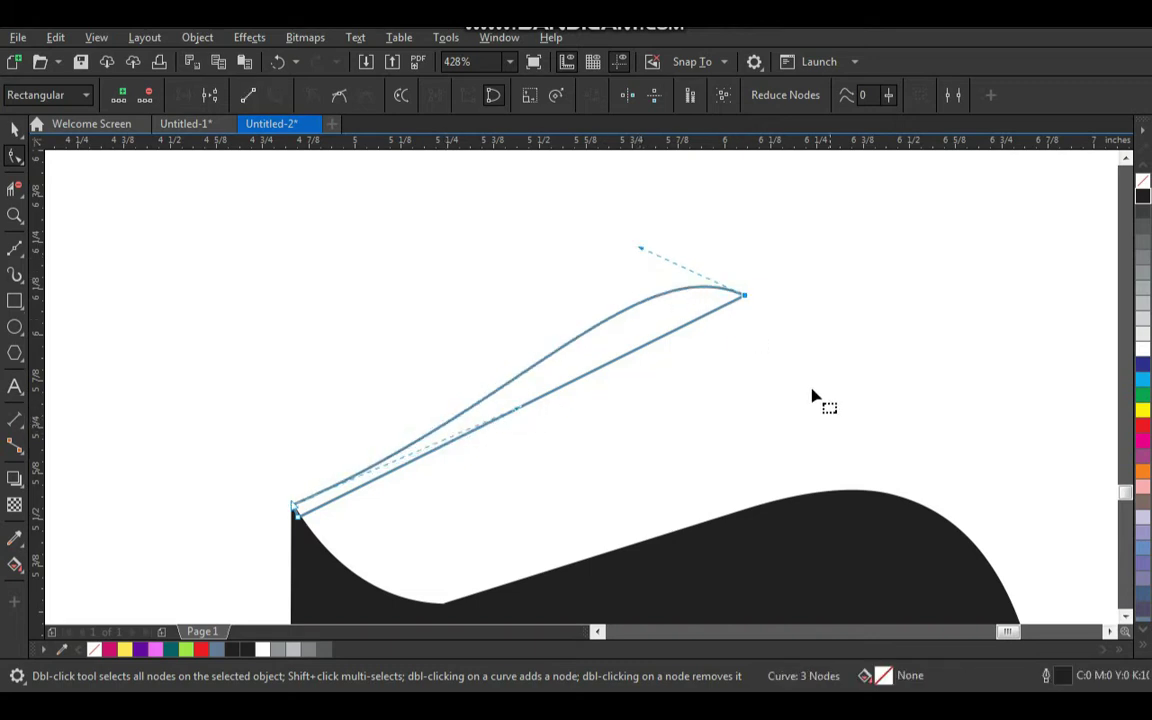
pyautogui.press('space')
pyautogui.press('space')
pyautogui.moveTo(748, 300); pyautogui.dragTo(789, 332)
pyautogui.press('space')
pyautogui.click(872, 344)
# Step: Fill the thin tapering shape with black and remove its outline
pyautogui.click(731, 335)
pyautogui.press('F3')
pyautogui.press('F2')
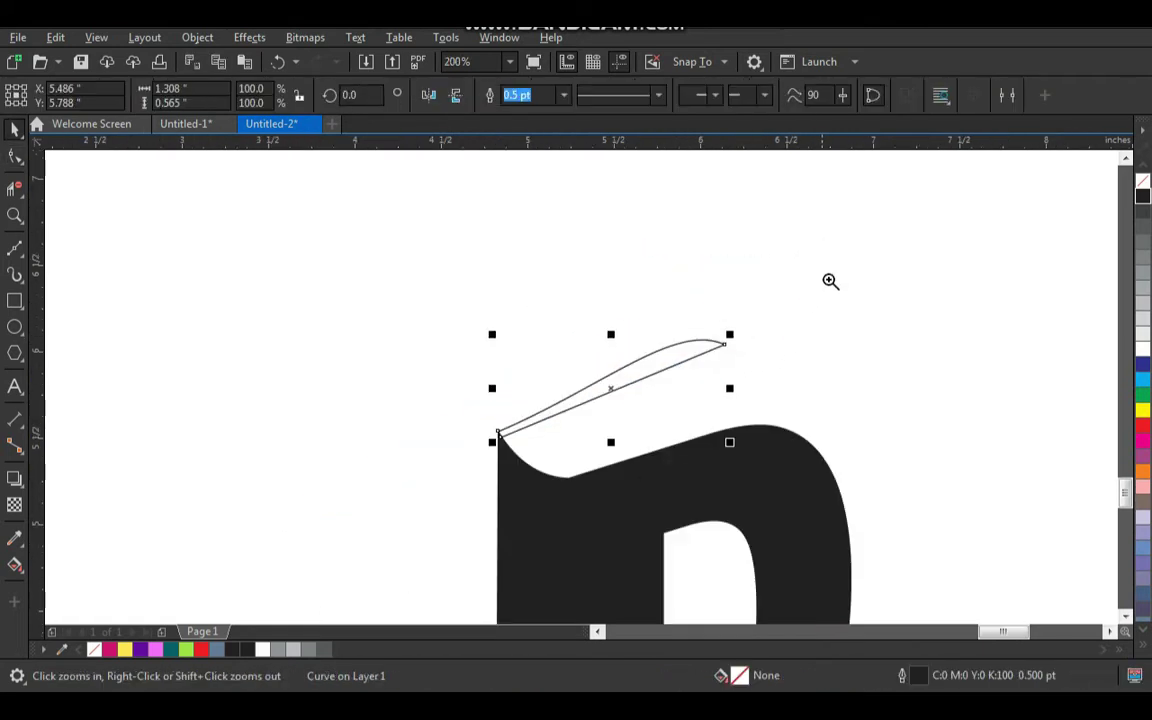
pyautogui.moveTo(820, 275); pyautogui.dragTo(424, 526)
pyautogui.click(1144, 198)
pyautogui.rightClick(1143, 181)
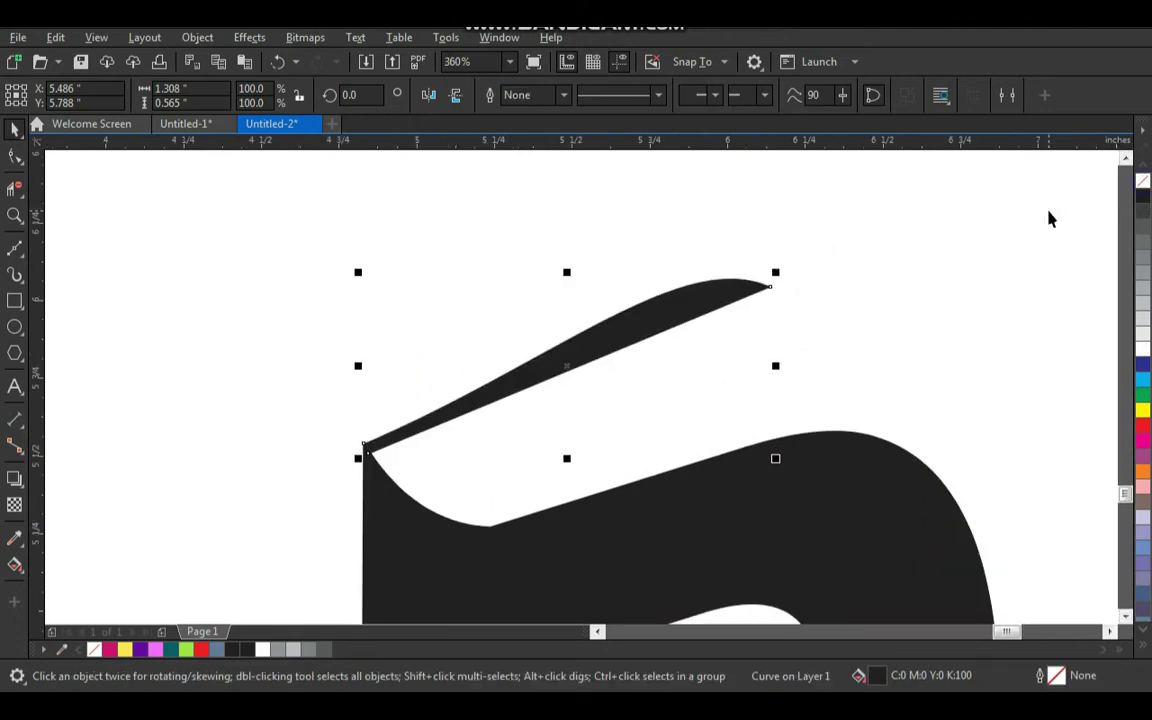
pyautogui.click(1047, 218)
# Step: Convert the black tapering shape's lower edge to a curve and bend it slightly upward at its middle
pyautogui.press('F3')
pyautogui.press('F3')
pyautogui.press('F2')
pyautogui.moveTo(450, 279); pyautogui.dragTo(776, 583)
pyautogui.click(810, 404)
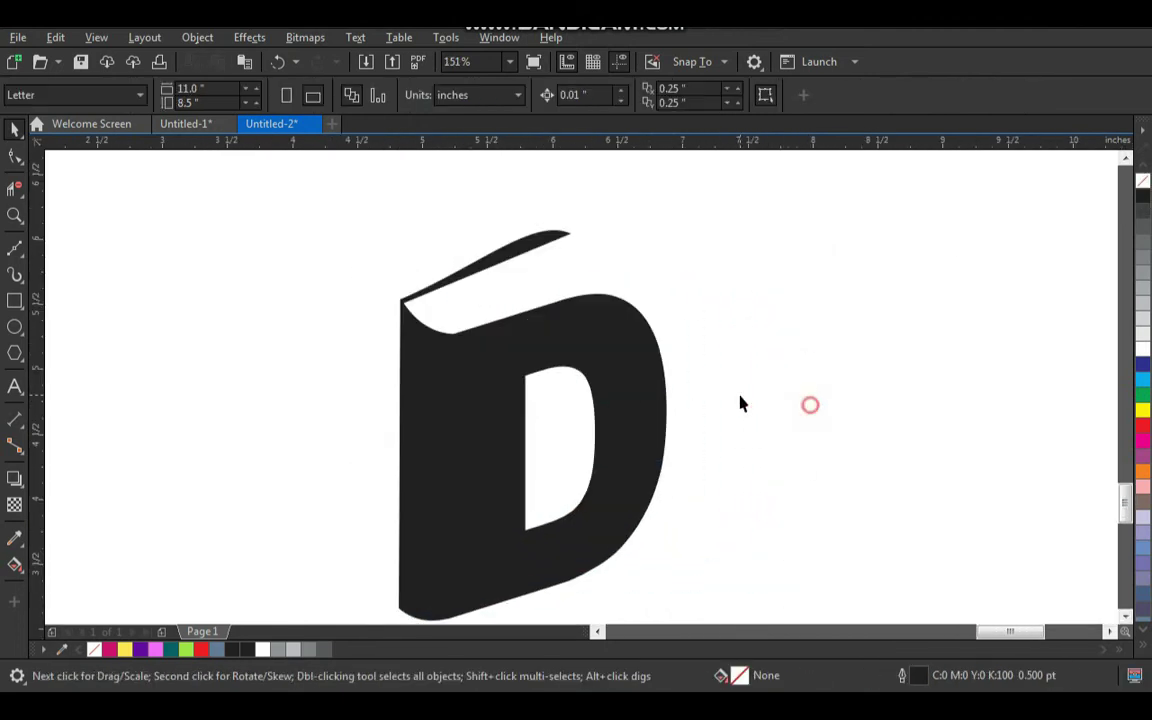
pyautogui.press('F2')
pyautogui.moveTo(711, 189); pyautogui.dragTo(395, 430)
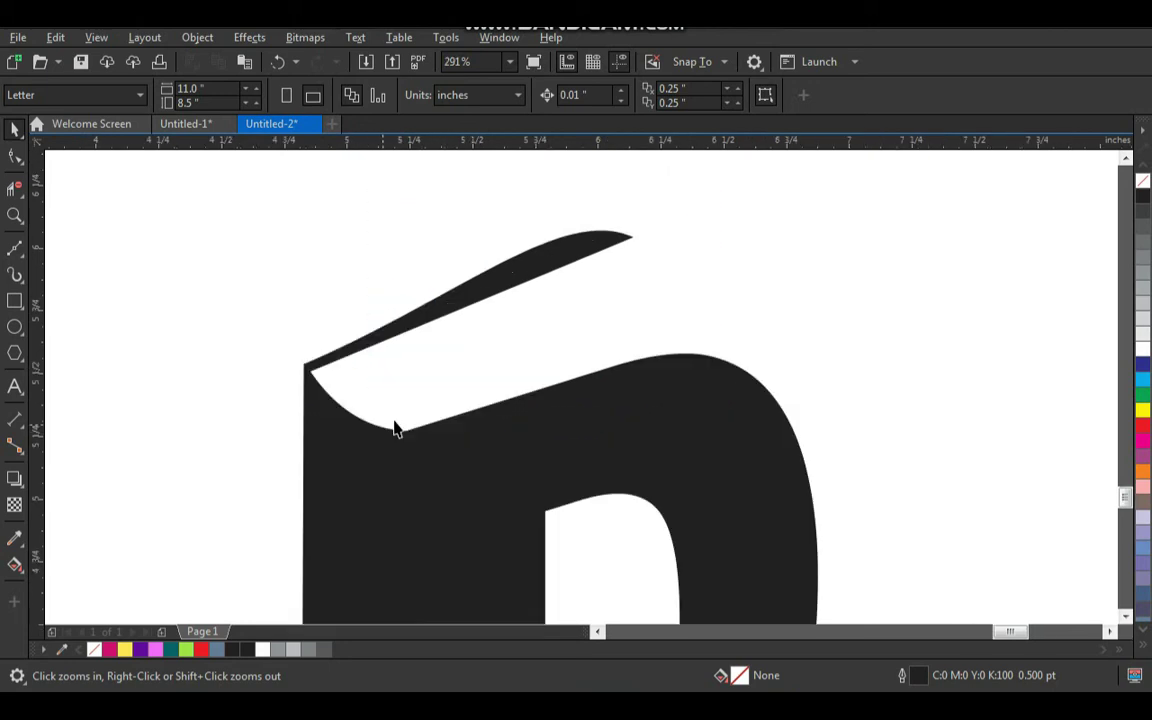
pyautogui.press('space')
pyautogui.click(496, 300)
pyautogui.press('F10')
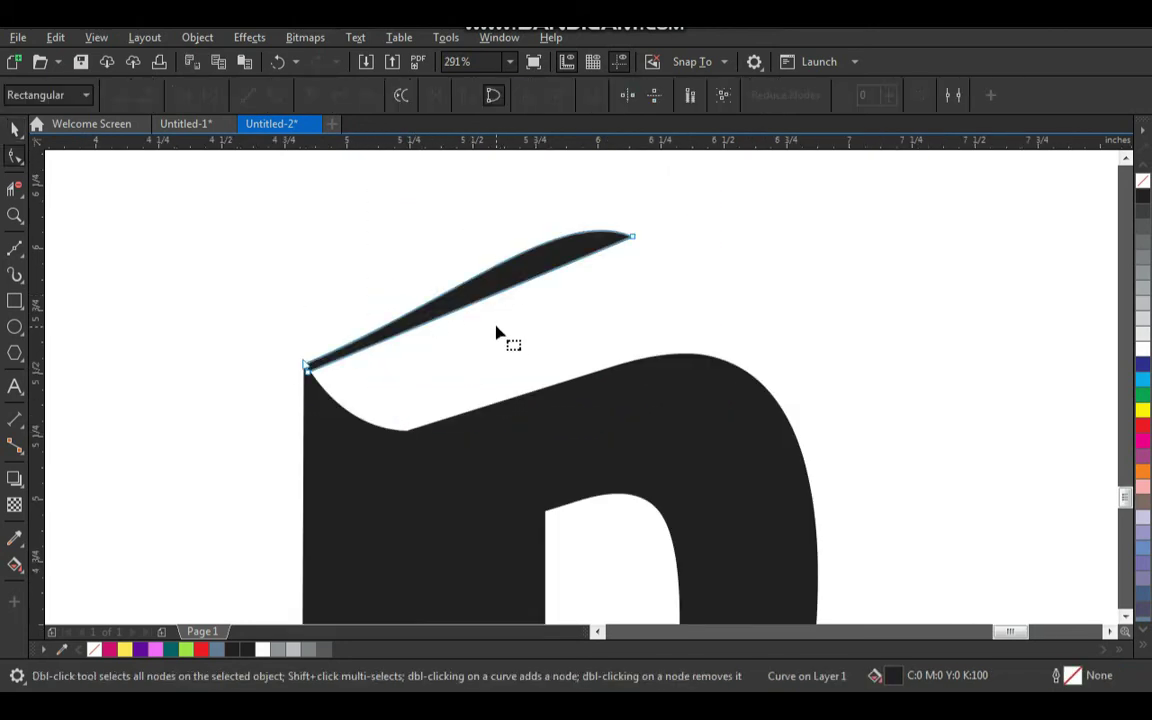
pyautogui.press('F2')
pyautogui.moveTo(311, 195); pyautogui.dragTo(588, 444)
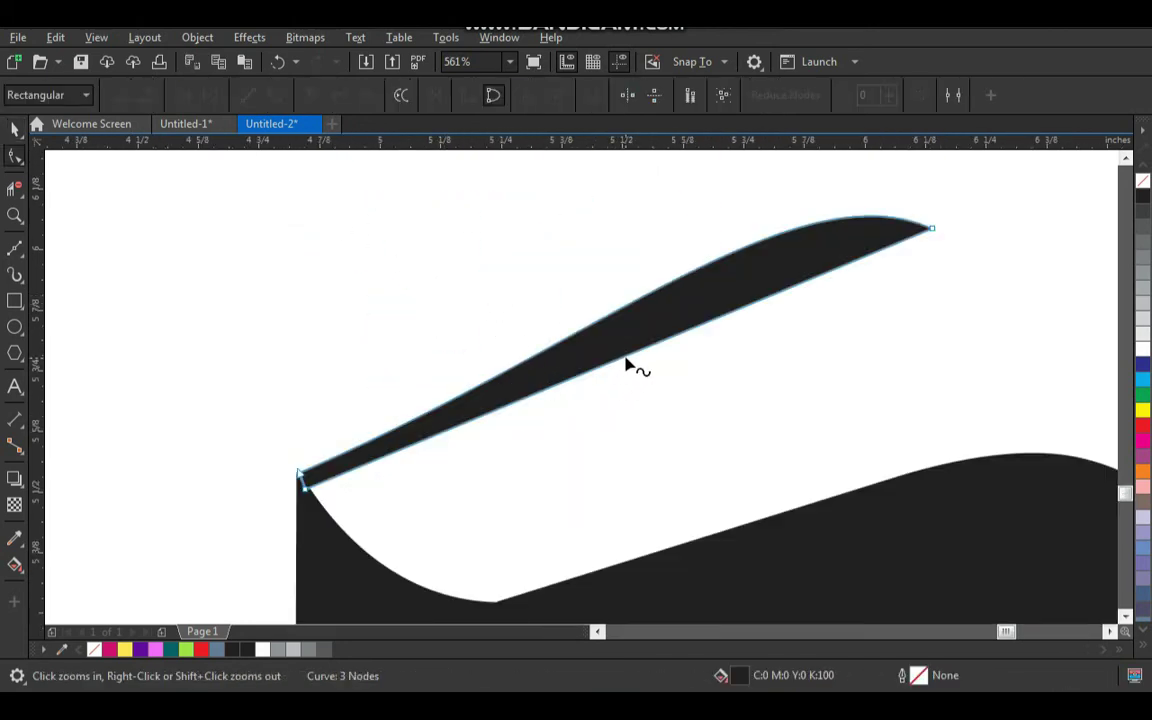
pyautogui.click(623, 357)
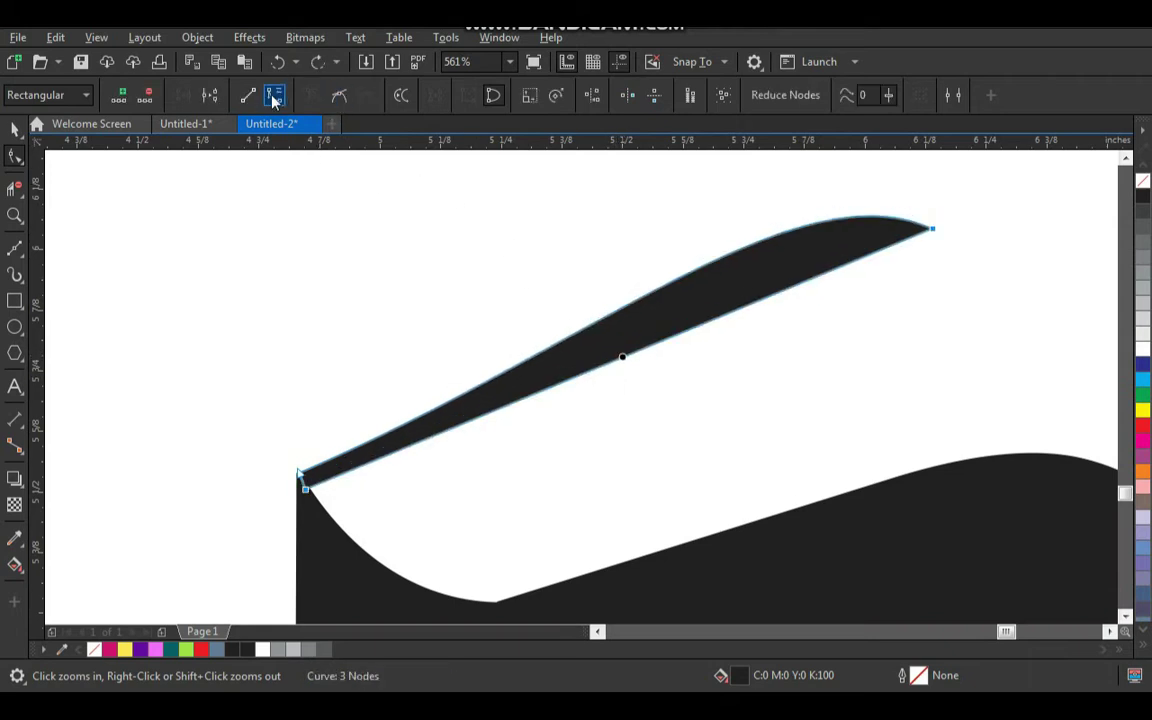
pyautogui.click(274, 95)
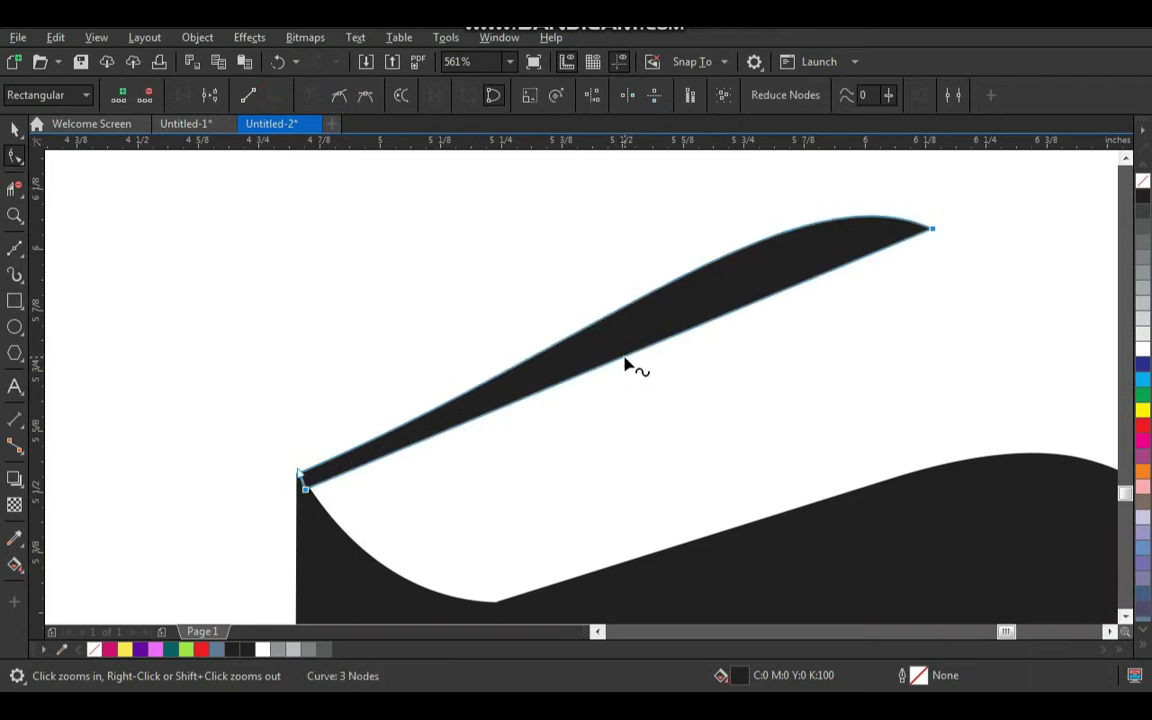
pyautogui.moveTo(625, 357); pyautogui.dragTo(622, 351)
pyautogui.press('space')
pyautogui.click(757, 417)
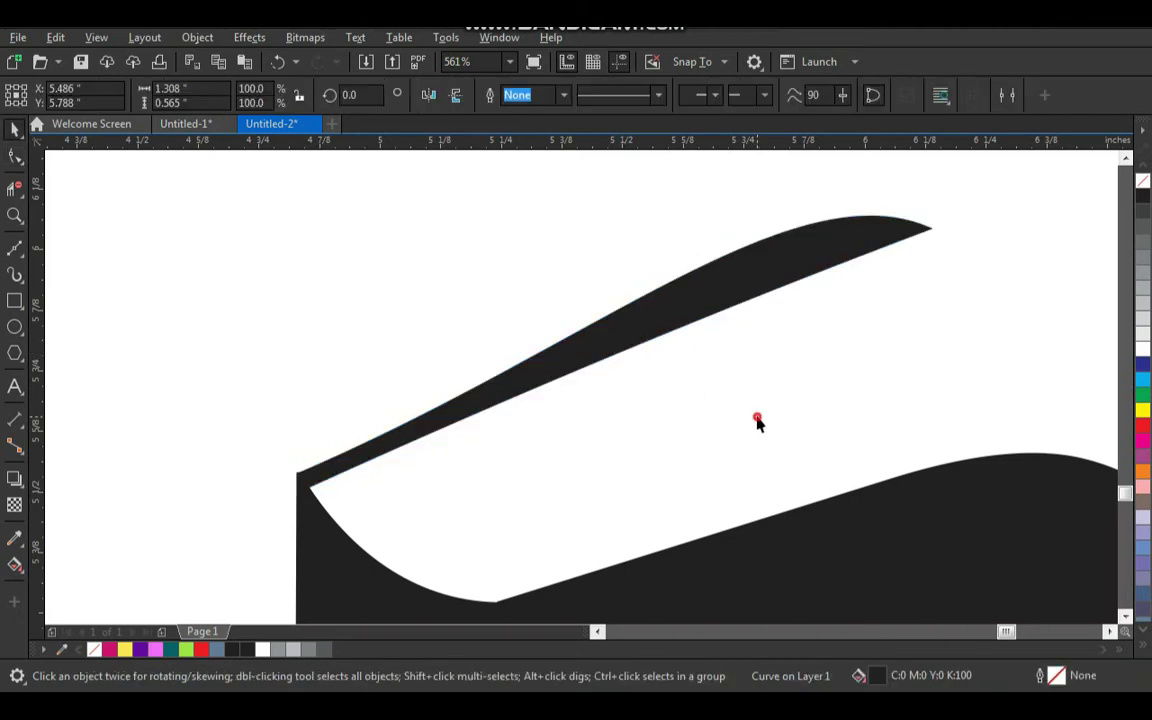
# Step: Draw a thin closed four-node strip with a hooked far end, about 1.44 by 0.52 inches, between the tapering shape and the D
pyautogui.scroll(-2, 435, 312)
pyautogui.press('F2')
pyautogui.moveTo(340, 218); pyautogui.dragTo(787, 442)
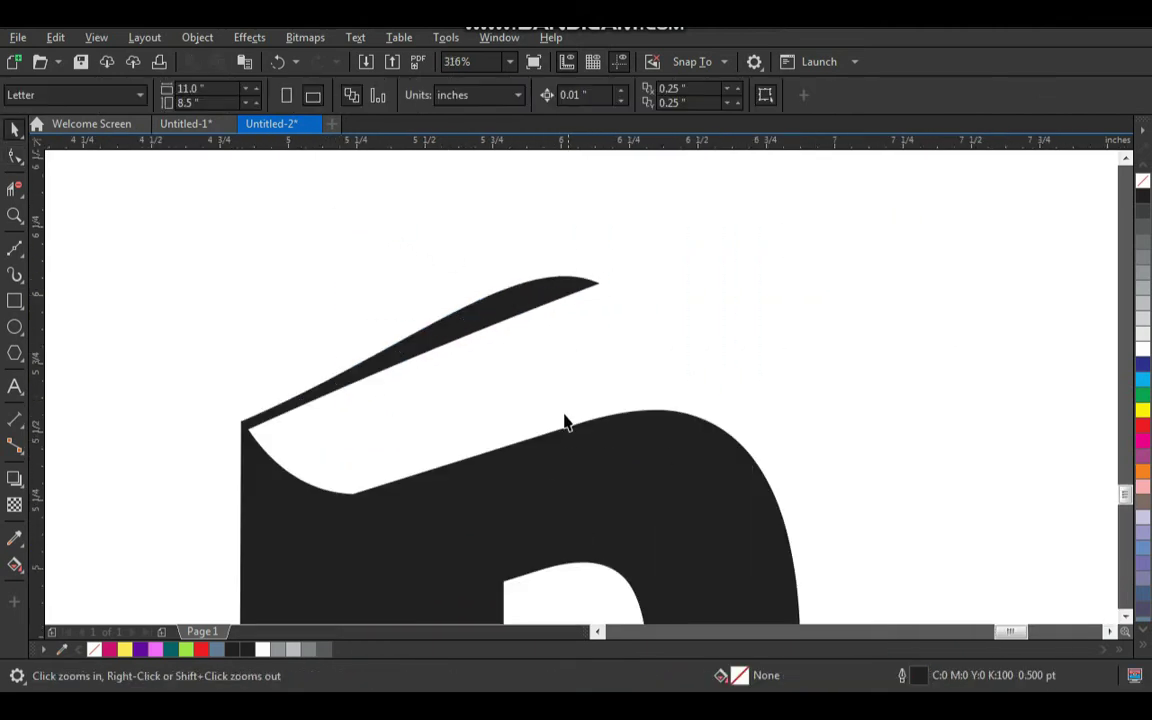
pyautogui.click(13, 251)
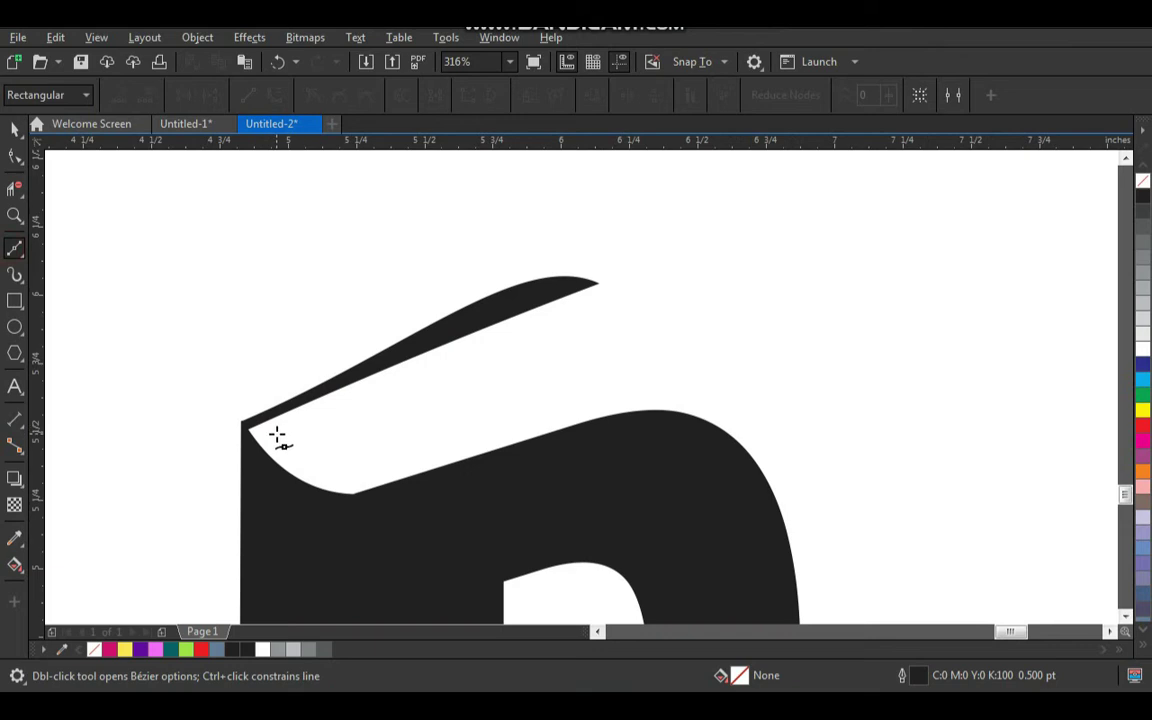
pyautogui.click(273, 431)
pyautogui.click(661, 288)
pyautogui.click(667, 311)
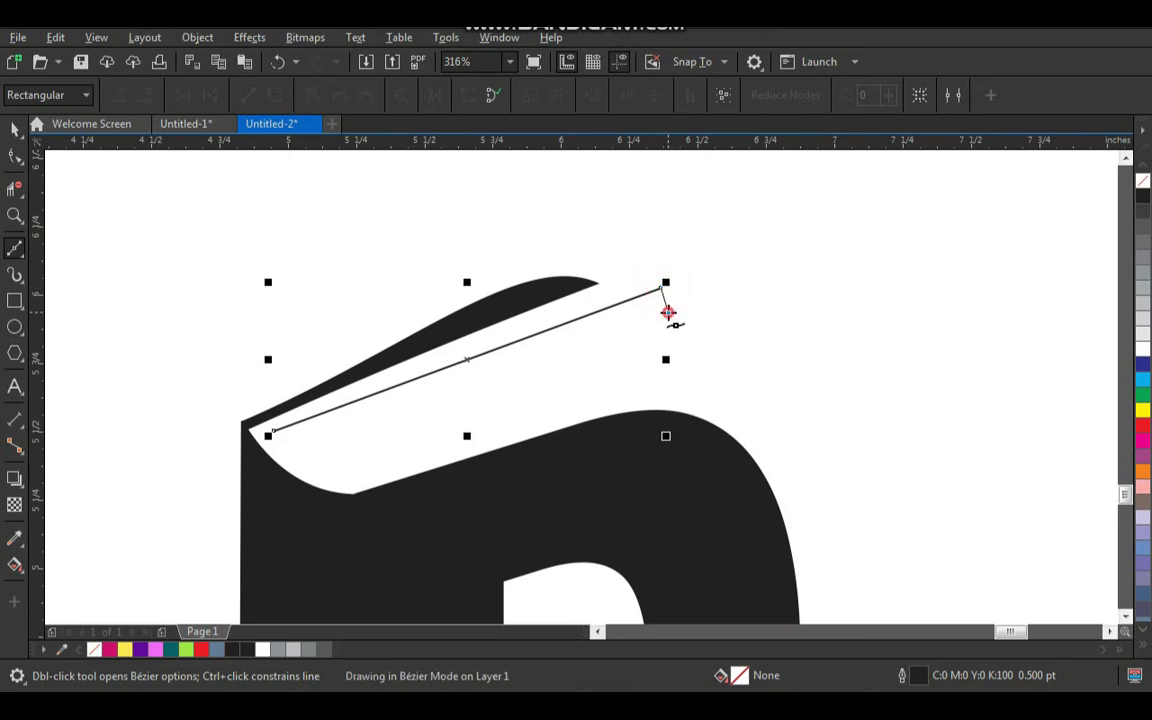
pyautogui.click(656, 302)
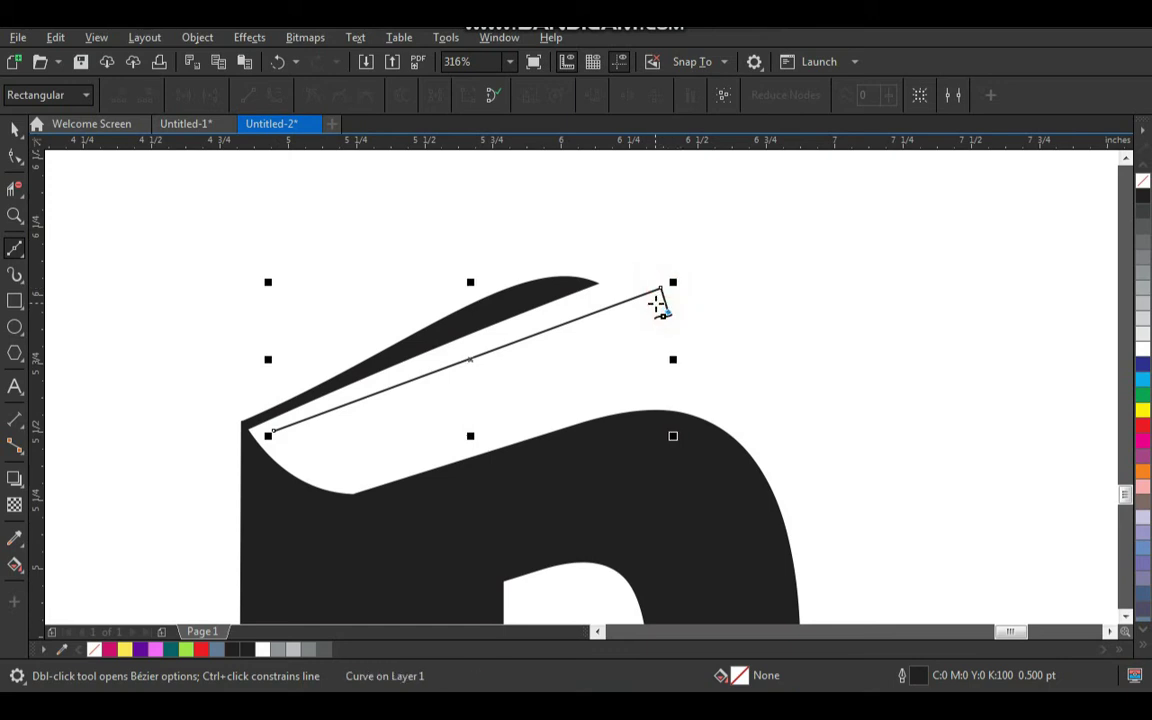
pyautogui.click(275, 432)
pyautogui.press('space')
# Step: Convert the strip's edges to curves, bend its long edges slightly upward, and fill it with black without an outline
pyautogui.press('F2')
pyautogui.moveTo(803, 208); pyautogui.dragTo(238, 551)
pyautogui.press('F10')
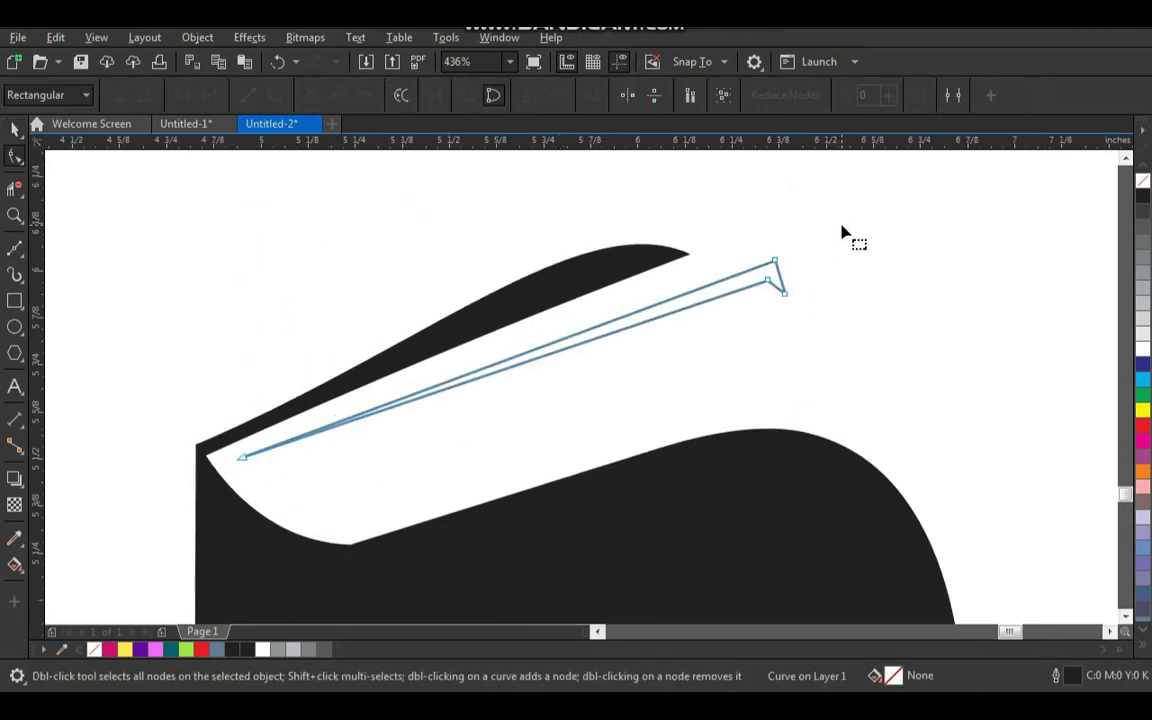
pyautogui.moveTo(838, 215); pyautogui.dragTo(268, 466)
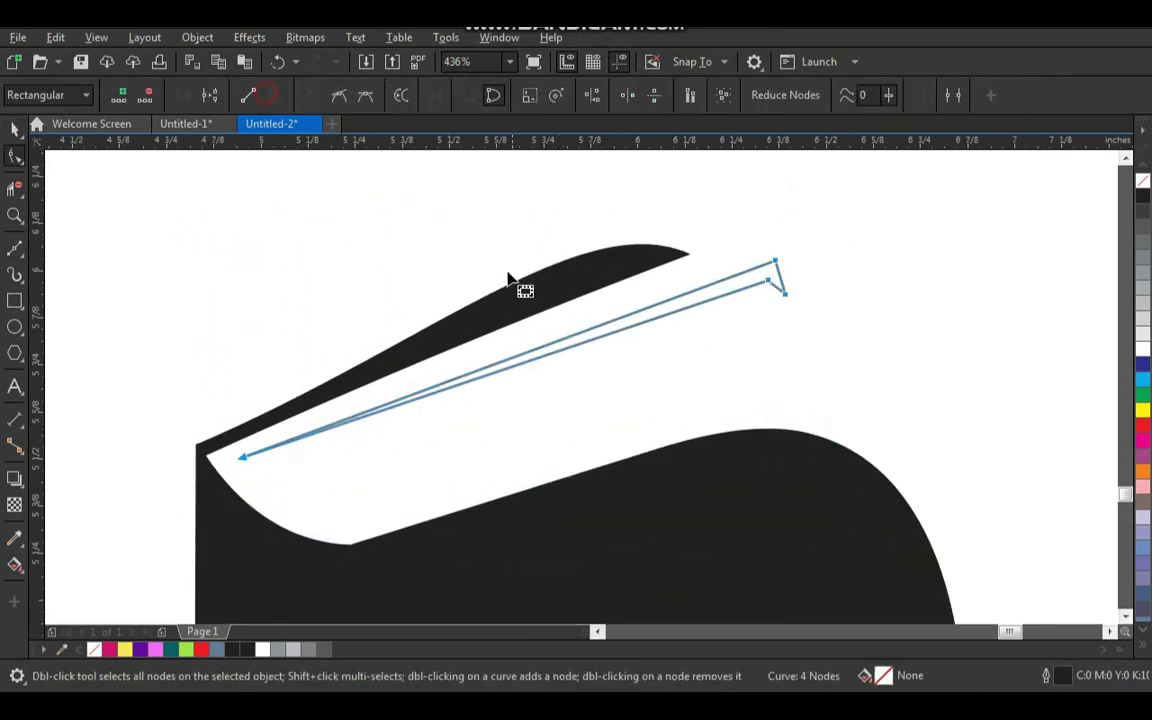
pyautogui.press('F2')
pyautogui.moveTo(434, 249); pyautogui.dragTo(628, 491)
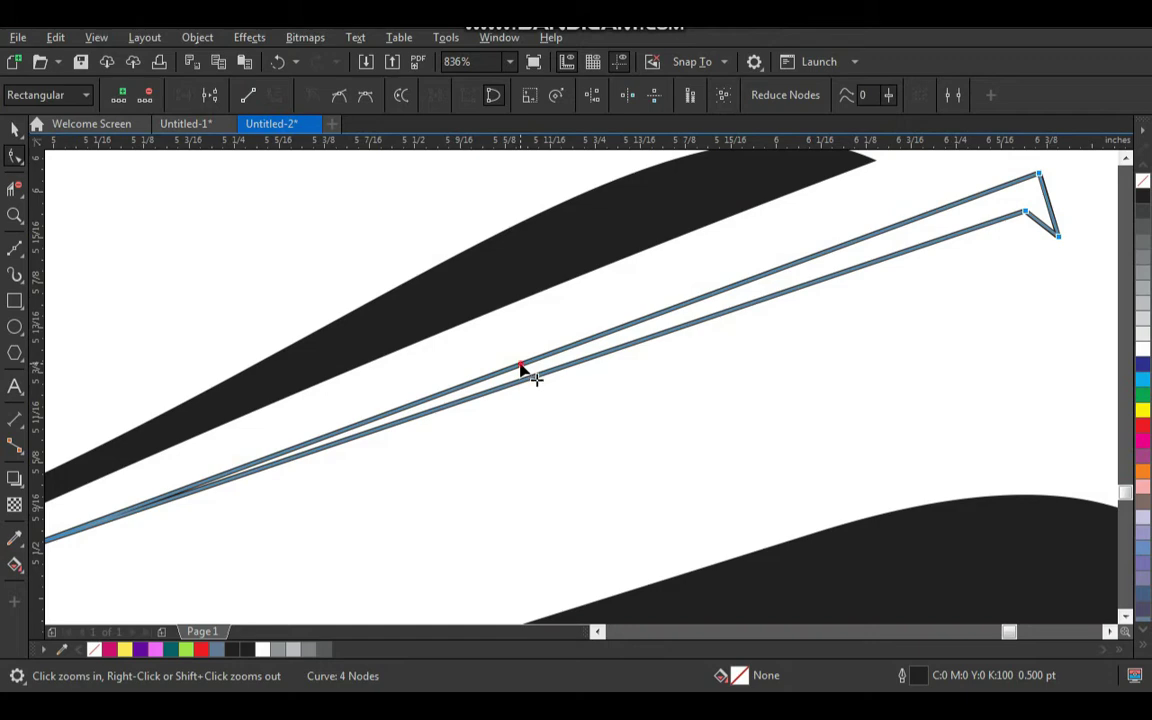
pyautogui.moveTo(519, 368)
pyautogui.mouseDown()
pyautogui.moveTo(514, 352)
pyautogui.moveTo(530, 384)
pyautogui.moveTo(532, 373)
pyautogui.mouseUp()
pyautogui.press('space')
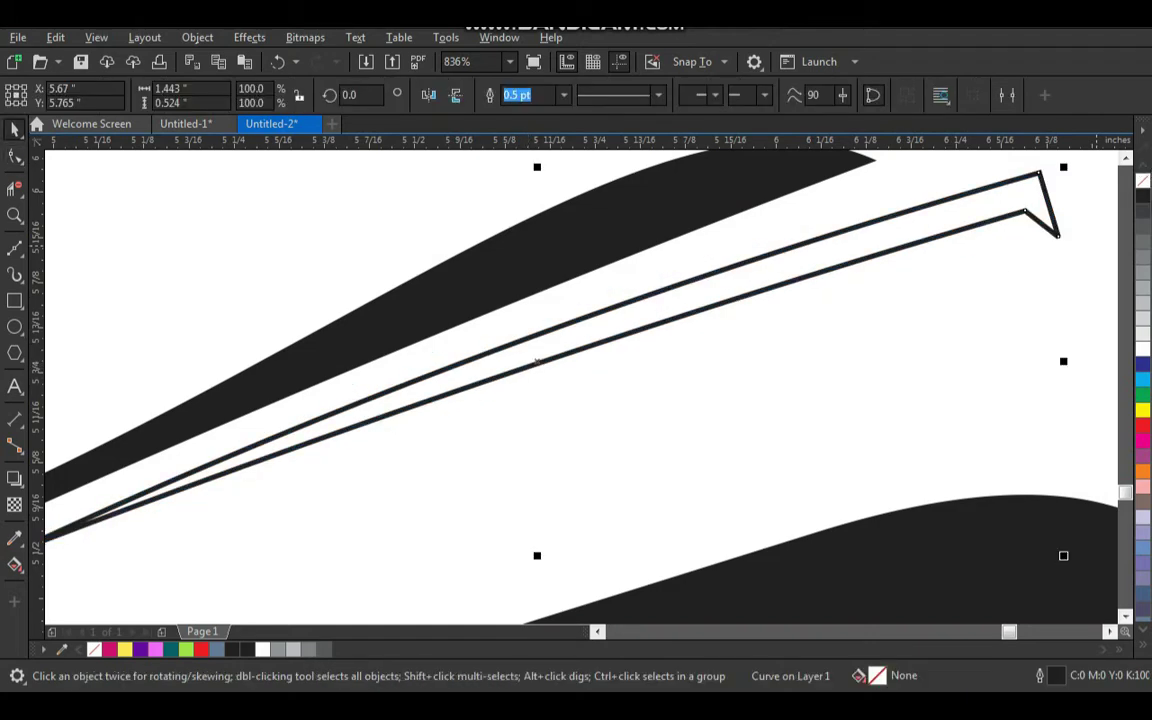
pyautogui.scroll(-4, 725, 352)
pyautogui.press('F2')
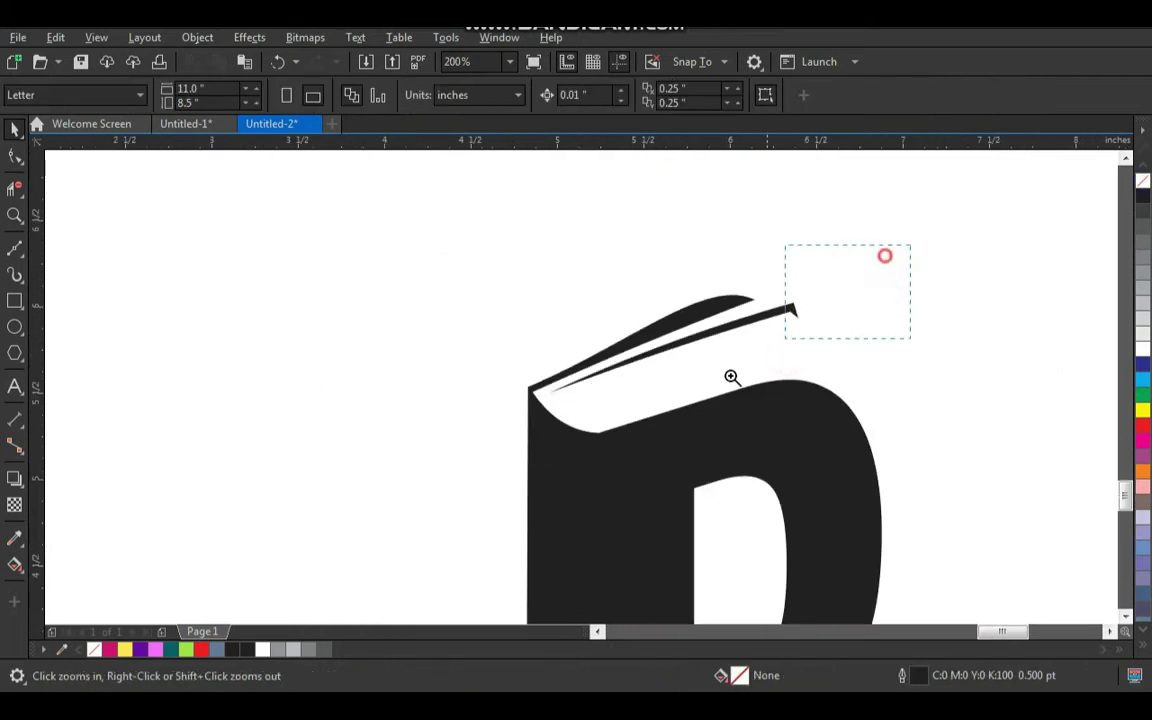
pyautogui.click(731, 377)
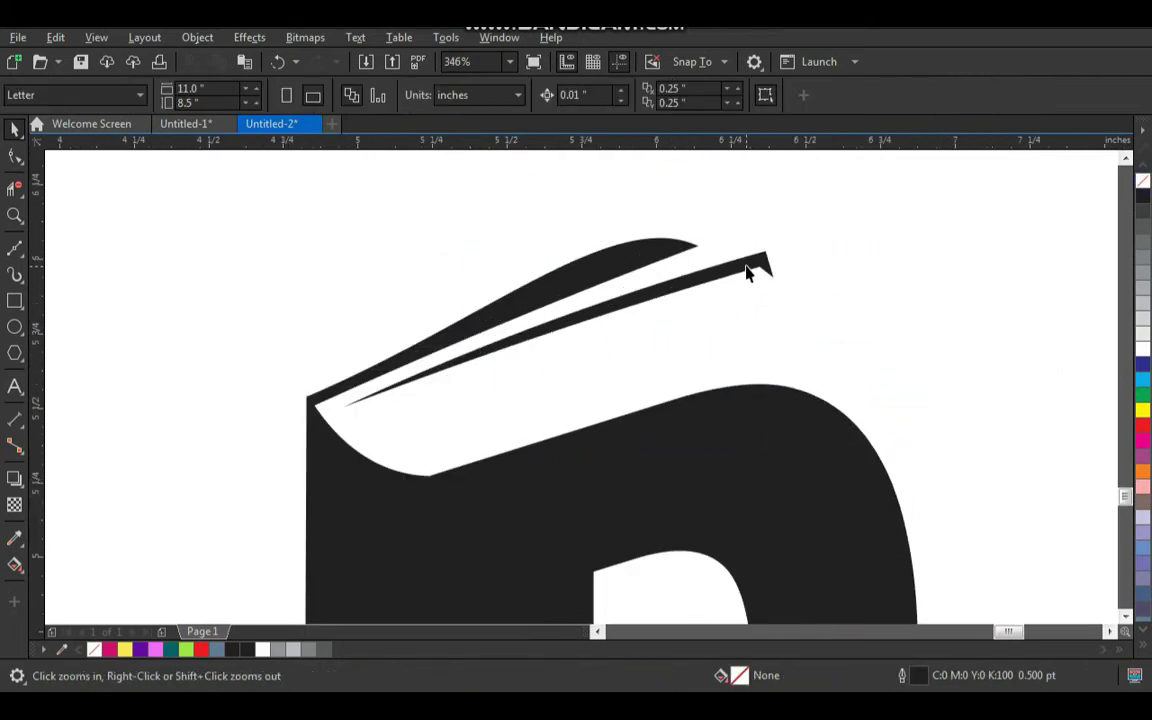
# Step: Duplicate the black strip twice, stepping the copies down toward the D and adjusting their size and angle
pyautogui.press('space')
pyautogui.moveTo(748, 270); pyautogui.dragTo(766, 298)
pyautogui.moveTo(788, 434)
pyautogui.mouseDown()
pyautogui.moveTo(810, 450)
pyautogui.moveTo(812, 422)
pyautogui.mouseUp()
pyautogui.click(843, 329)
pyautogui.moveTo(795, 287); pyautogui.dragTo(848, 325)
pyautogui.moveTo(861, 466); pyautogui.dragTo(861, 468)
pyautogui.click(889, 377)
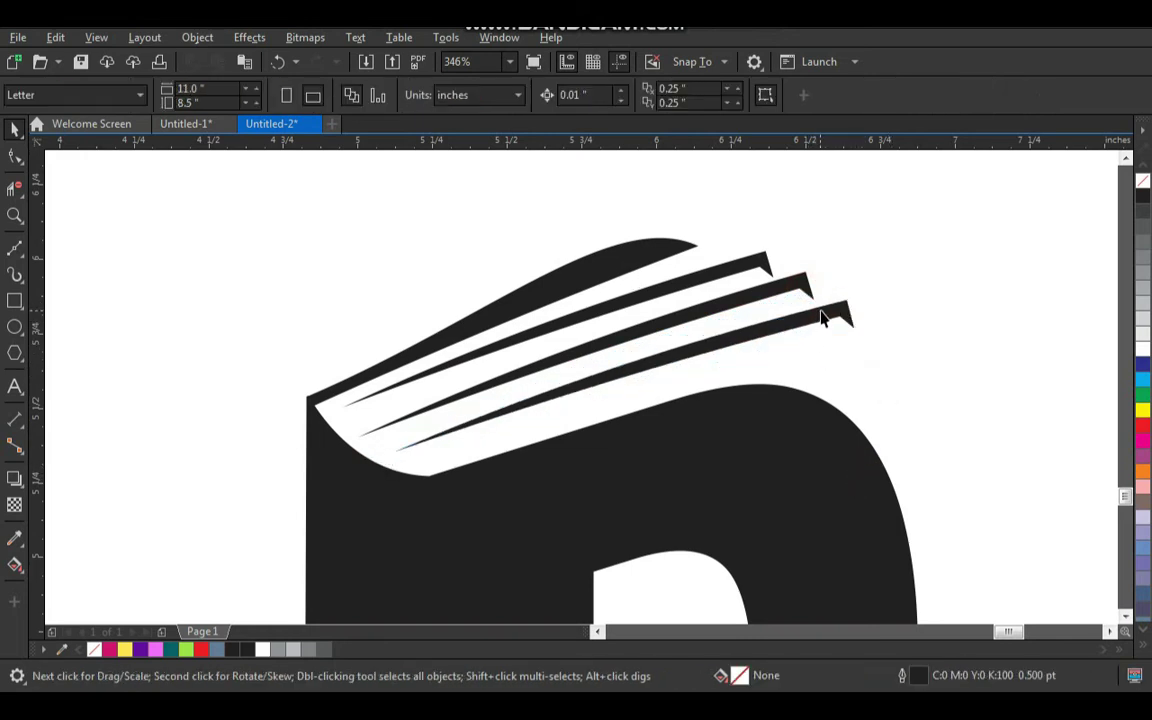
# Step: Add a fourth strip by duplicating the lowest one, rotate it to 355.26 degrees, and place it just above the D's top edge
pyautogui.moveTo(838, 323)
pyautogui.mouseDown()
pyautogui.moveTo(854, 321)
pyautogui.moveTo(864, 350)
pyautogui.moveTo(870, 340)
pyautogui.mouseUp()
pyautogui.click(870, 340)
pyautogui.moveTo(887, 478); pyautogui.dragTo(887, 498)
pyautogui.click(878, 352)
pyautogui.moveTo(877, 350)
pyautogui.mouseDown()
pyautogui.moveTo(877, 360)
pyautogui.moveTo(884, 350)
pyautogui.mouseUp()
pyautogui.click(926, 333)
# Step: Scale the four strips together to about 1.75 by 0.70 inches and fine-tune their fit above the D
pyautogui.click(865, 352)
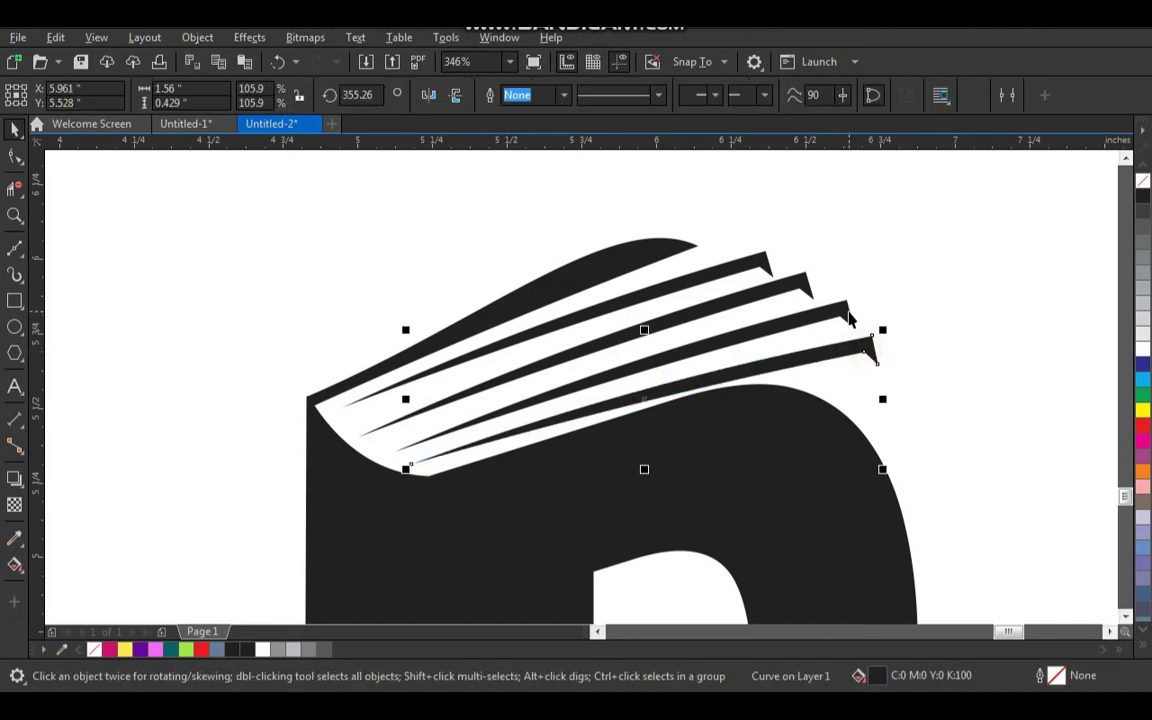
pyautogui.keyDown('shift'); pyautogui.click(845, 315); pyautogui.keyUp('shift')
pyautogui.keyDown('shift'); pyautogui.click(805, 288); pyautogui.keyUp('shift')
pyautogui.keyDown('shift'); pyautogui.click(762, 257); pyautogui.keyUp('shift')
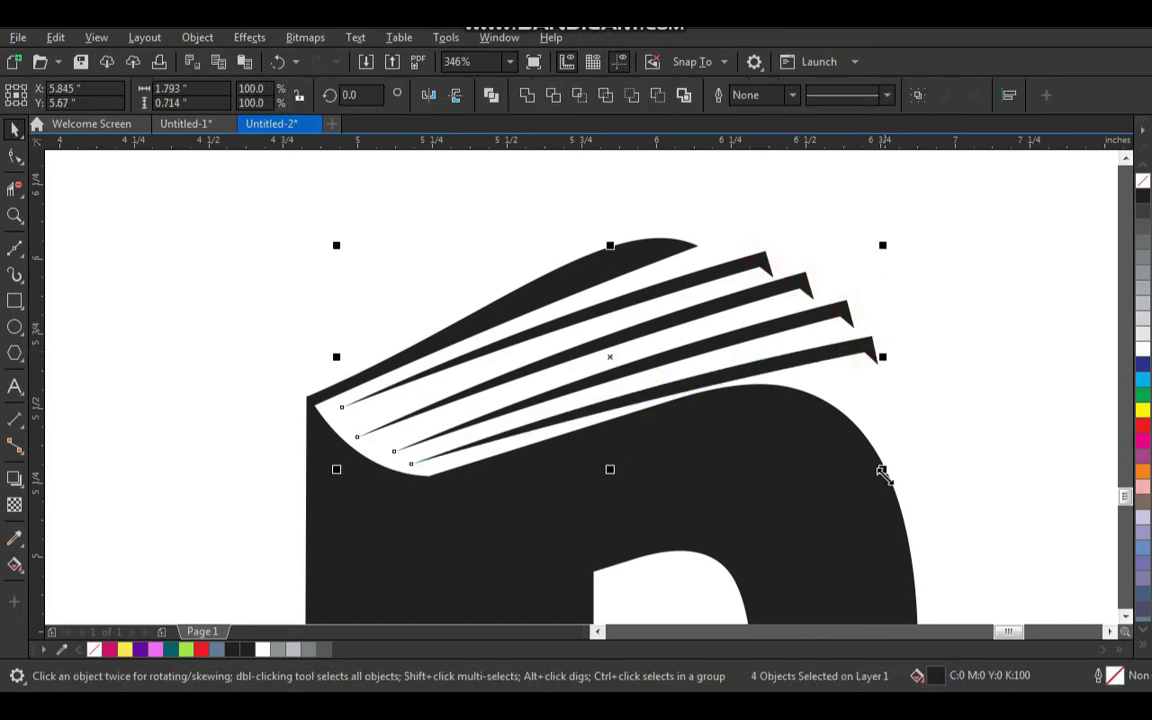
pyautogui.moveTo(881, 473); pyautogui.dragTo(881, 473)
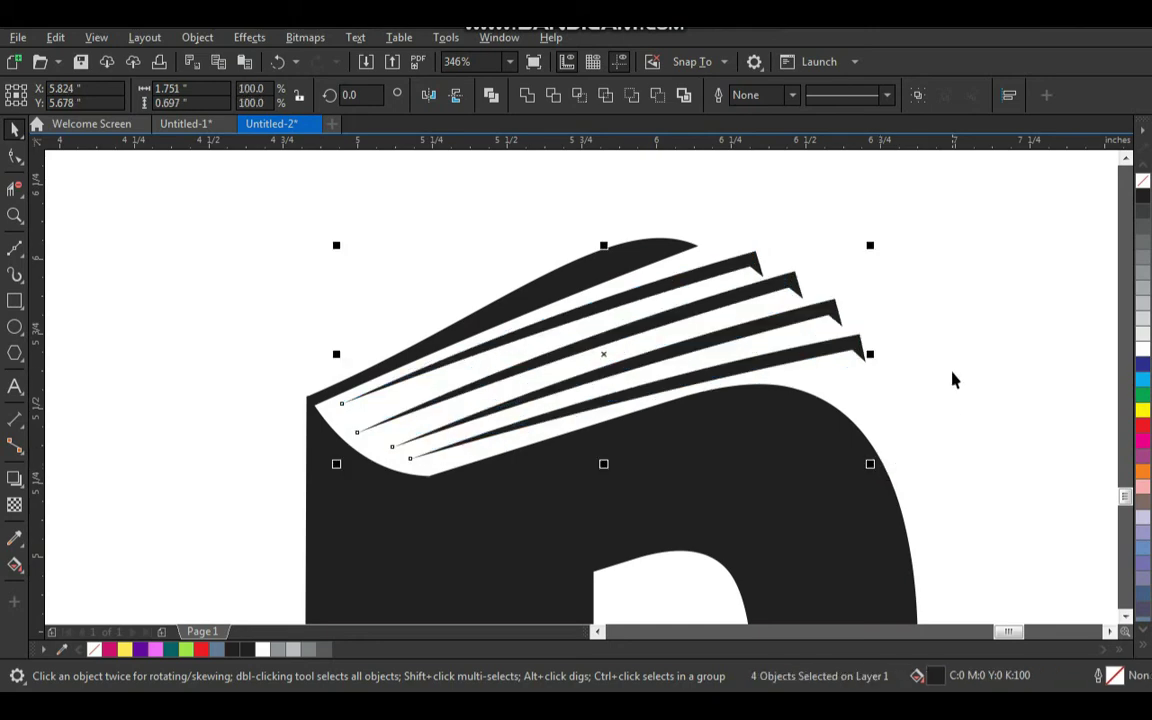
pyautogui.click(862, 350)
pyautogui.moveTo(877, 468); pyautogui.dragTo(886, 464)
pyautogui.click(949, 321)
pyautogui.hotkey('shift', 'F4')
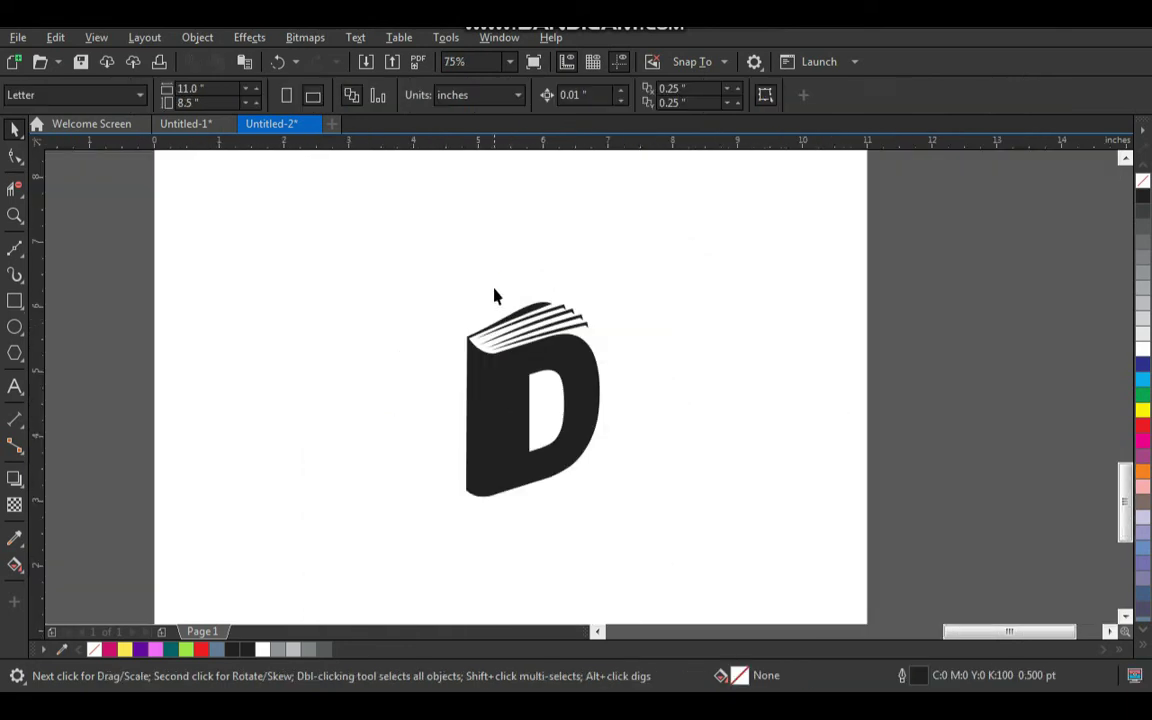
# Step: Move the complete logo to the right on the page and weld its seven pieces into one curve
pyautogui.press('z')
pyautogui.moveTo(401, 257); pyautogui.dragTo(737, 544)
pyautogui.moveTo(775, 195); pyautogui.dragTo(339, 578)
pyautogui.moveTo(465, 452); pyautogui.dragTo(609, 408)
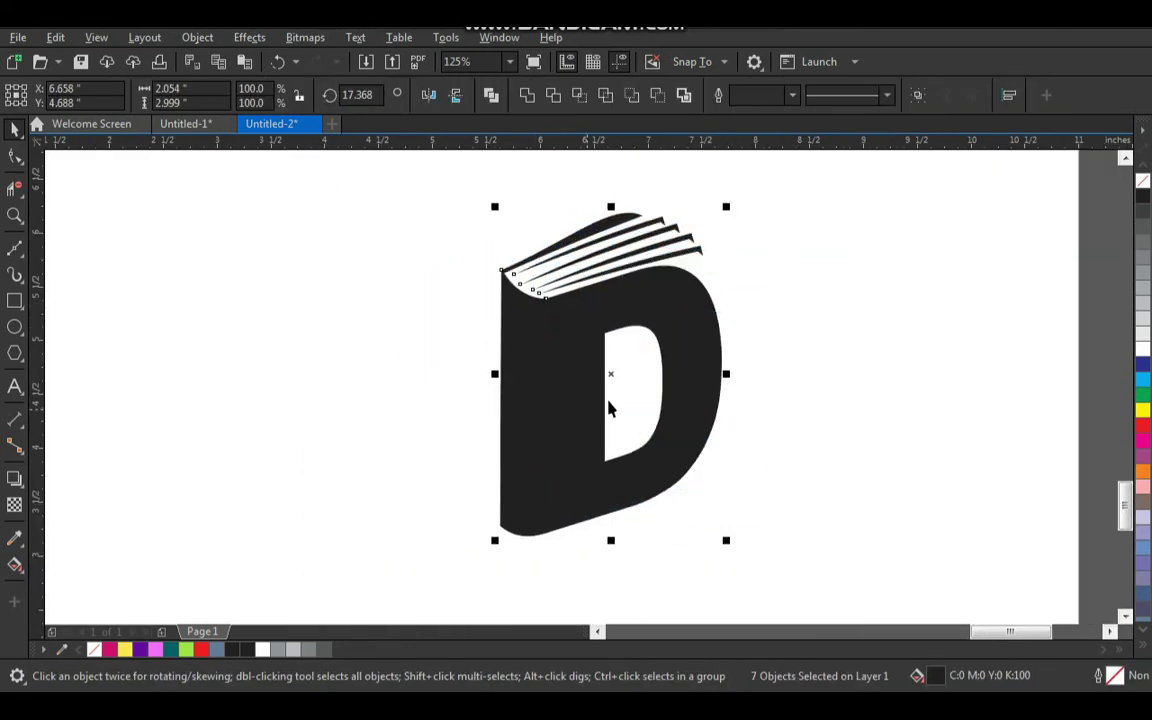
pyautogui.moveTo(655, 337); pyautogui.dragTo(684, 324)
pyautogui.hotkey('ctrl', 'z')
pyautogui.click(529, 99)
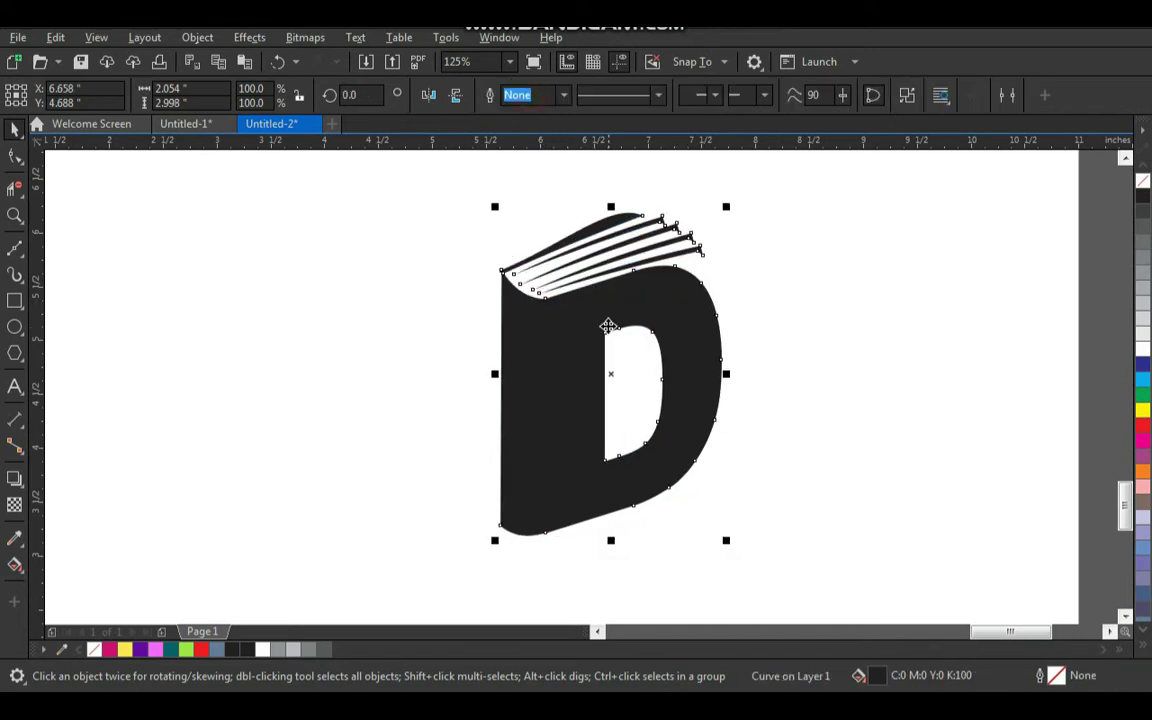
pyautogui.moveTo(596, 323); pyautogui.dragTo(622, 318)
pyautogui.hotkey('ctrl', 'z')
pyautogui.click(821, 291)
# Step: Draw a vertical line about 2.13 inches long where the spine meets the D's front and give it a white outline
pyautogui.press('F2')
pyautogui.moveTo(809, 213); pyautogui.dragTo(458, 571)
pyautogui.click(16, 248)
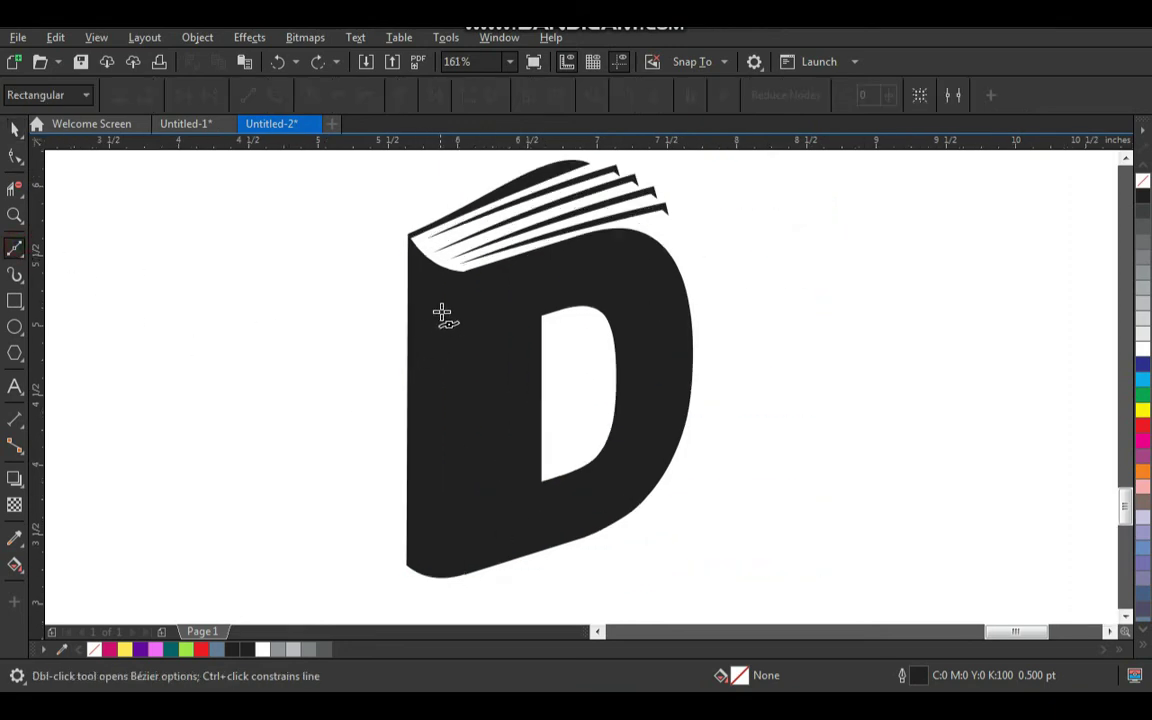
pyautogui.click(464, 275)
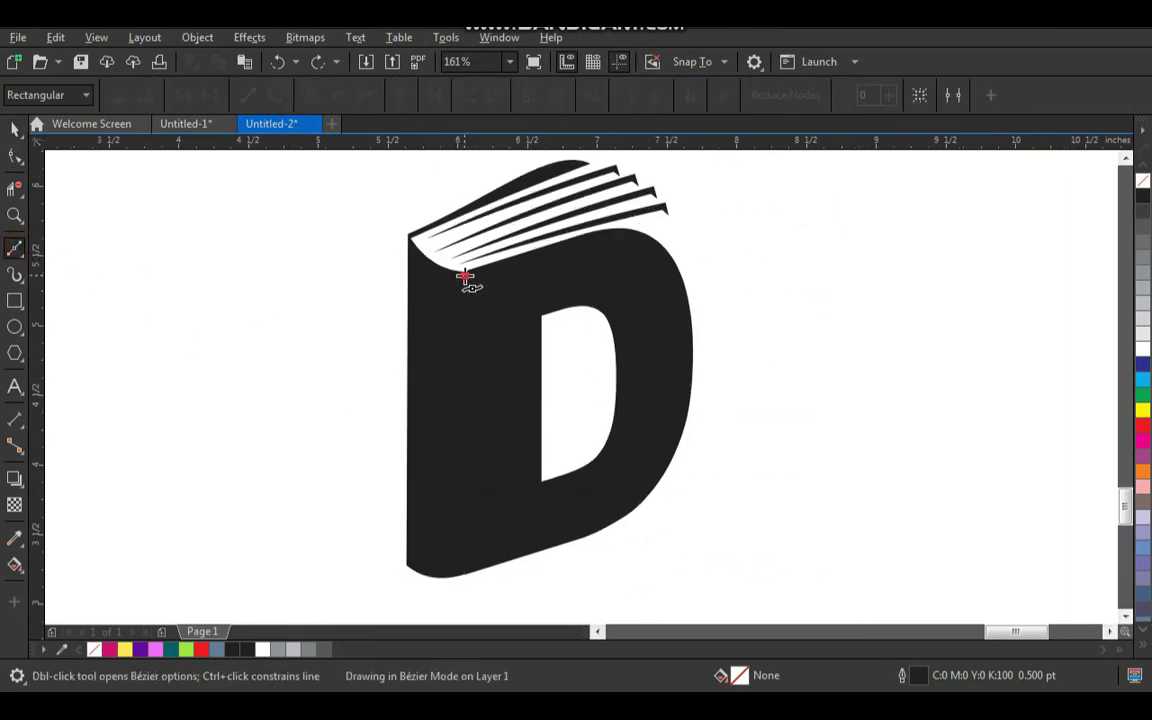
pyautogui.click(456, 573)
pyautogui.press('space')
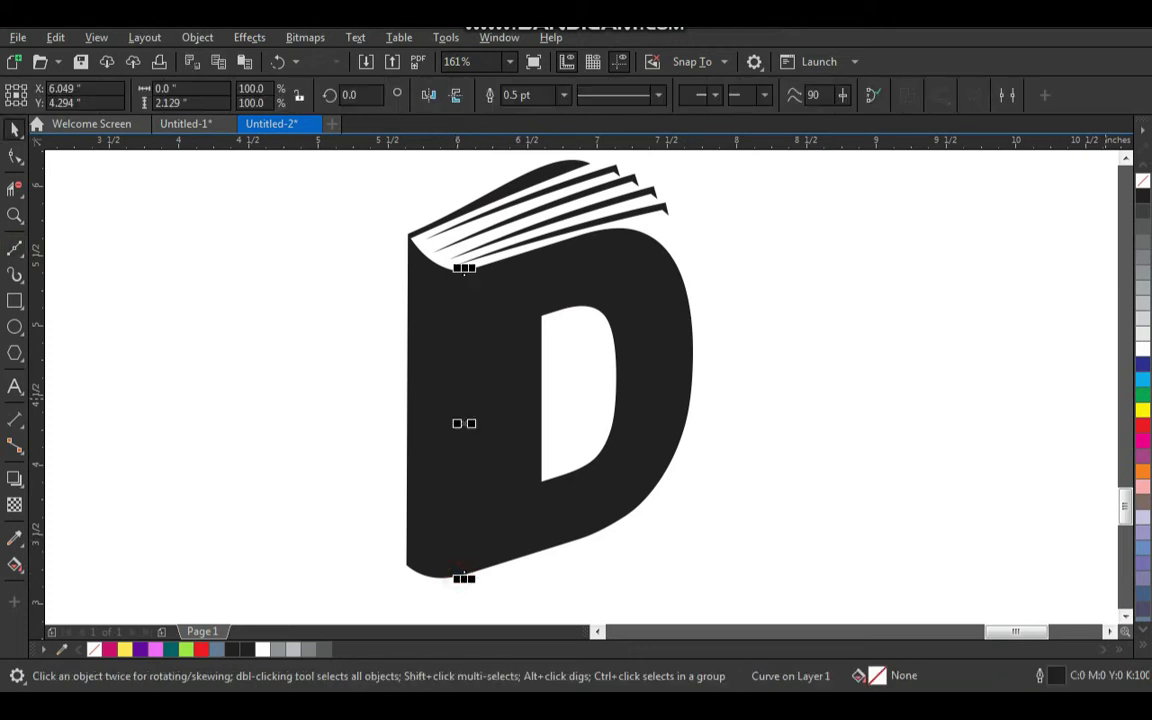
pyautogui.rightClick(1144, 355)
pyautogui.click(949, 404)
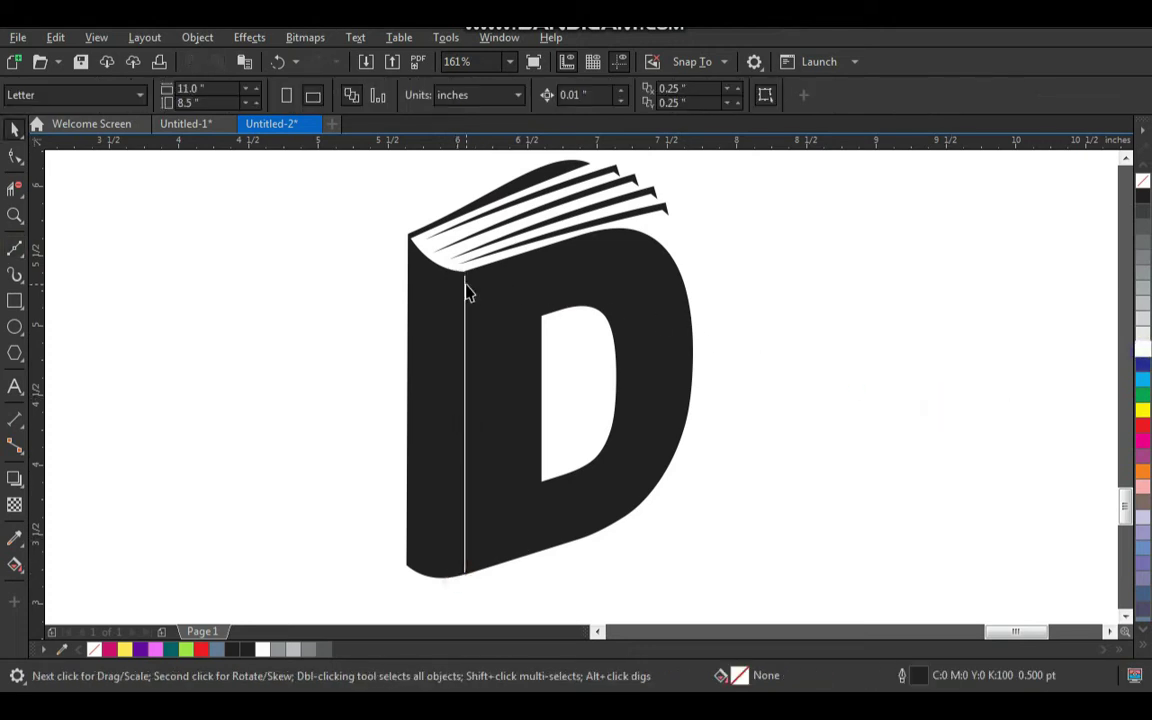
# Step: Stretch the white line to about 2.28 inches so it extends past the logo's upper and lower edges
pyautogui.click(466, 285)
pyautogui.press('F2')
pyautogui.moveTo(401, 342); pyautogui.dragTo(598, 199)
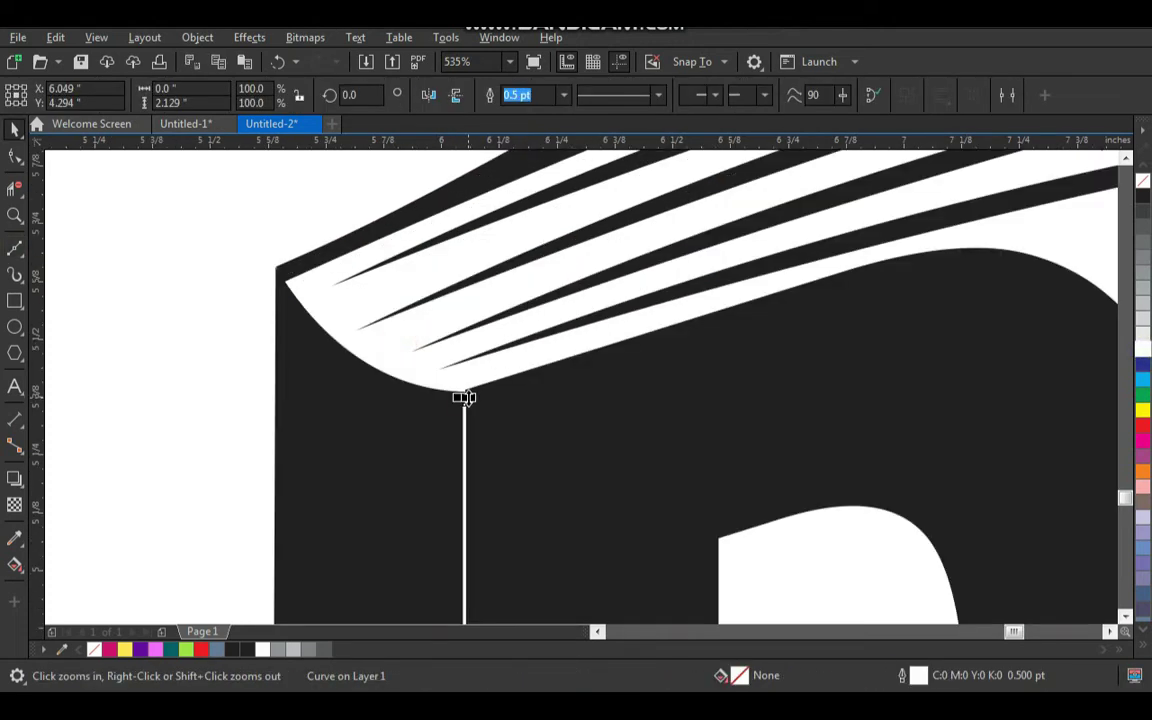
pyautogui.moveTo(468, 398); pyautogui.dragTo(476, 363)
# Step: Set the white spine line's outline width to 3 pt
pyautogui.scroll(-2, 492, 378)
pyautogui.press('F2')
pyautogui.moveTo(441, 324); pyautogui.dragTo(560, 464)
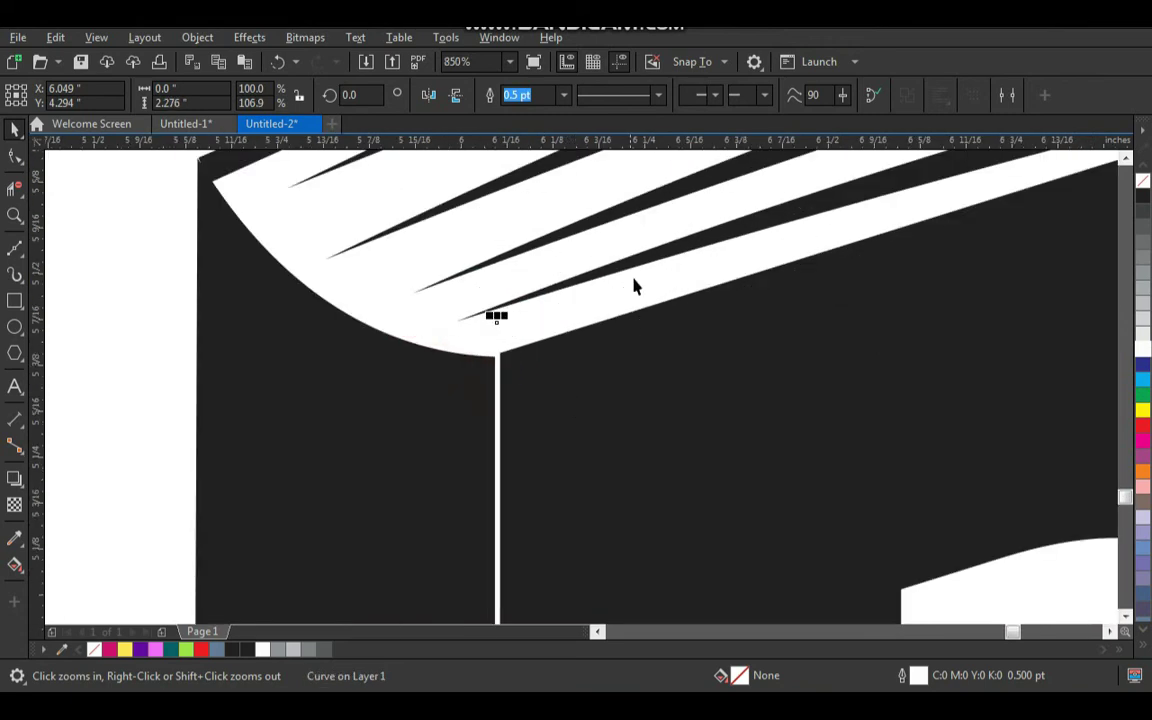
pyautogui.click(566, 95)
pyautogui.click(542, 208)
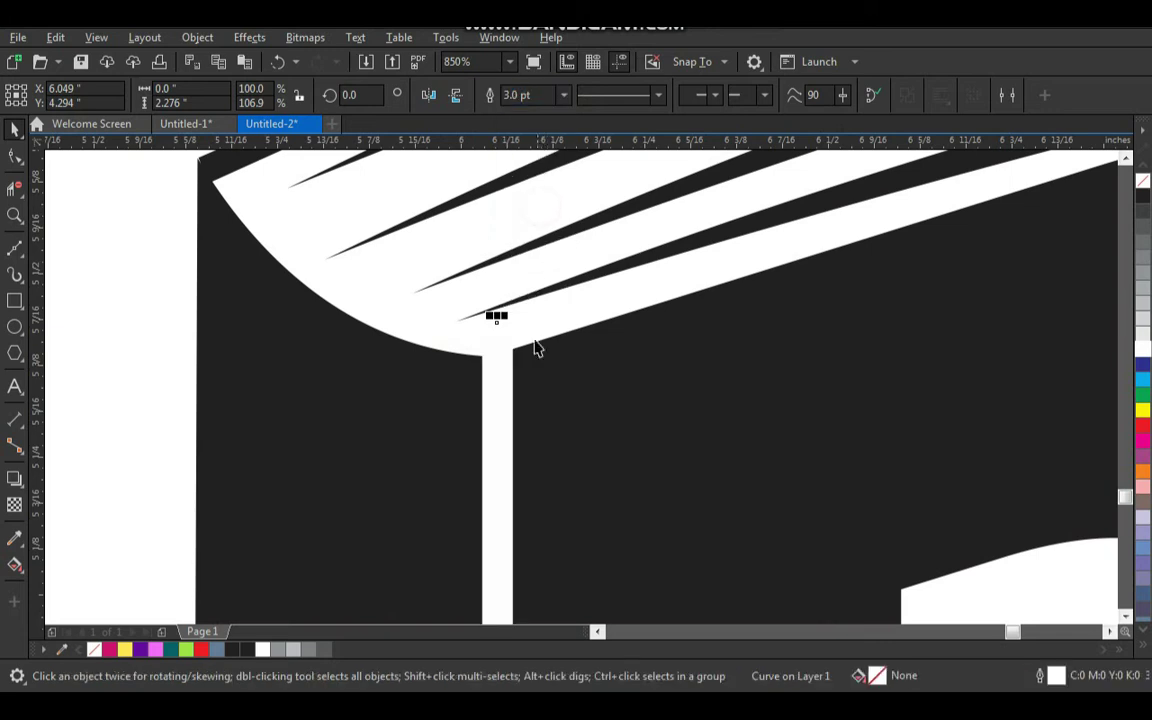
pyautogui.scroll(-2, 516, 343)
pyautogui.scroll(-3, 516, 343)
pyautogui.press('F2')
pyautogui.moveTo(432, 288); pyautogui.dragTo(636, 502)
pyautogui.click(305, 38)
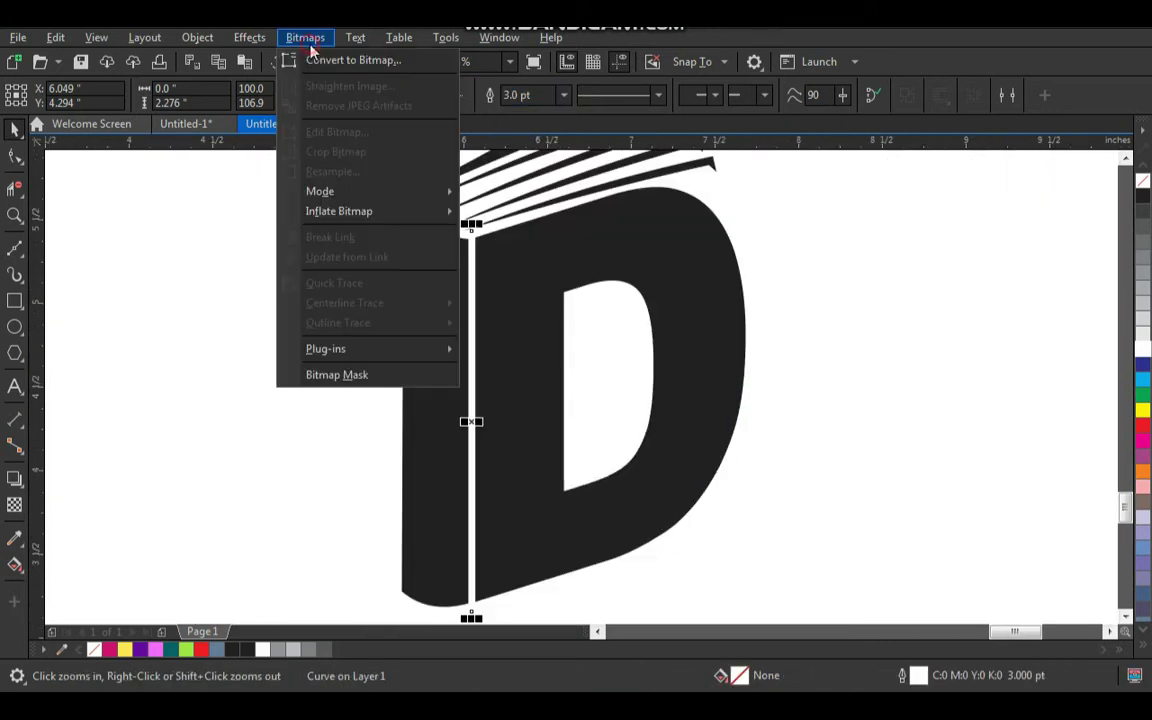
# Step: Convert the white spine line to a 300 dpi CMYK bitmap with a transparent background and apply a Gaussian Blur of about 8 pixels
pyautogui.click(314, 57)
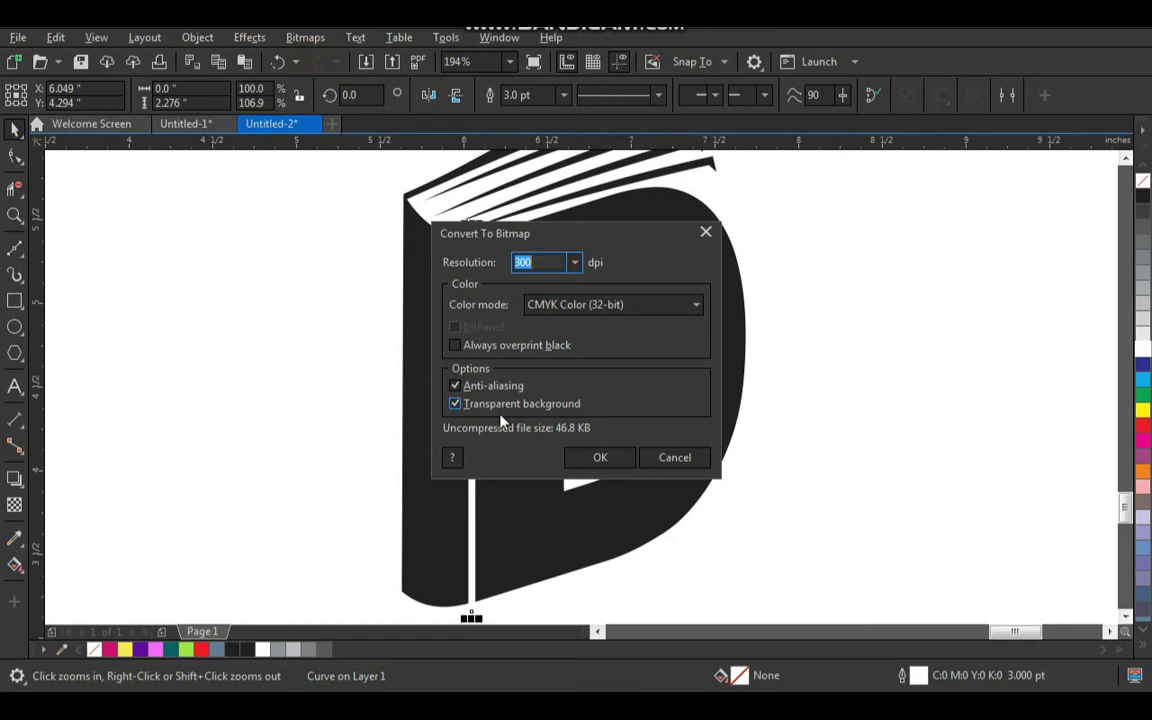
pyautogui.click(600, 458)
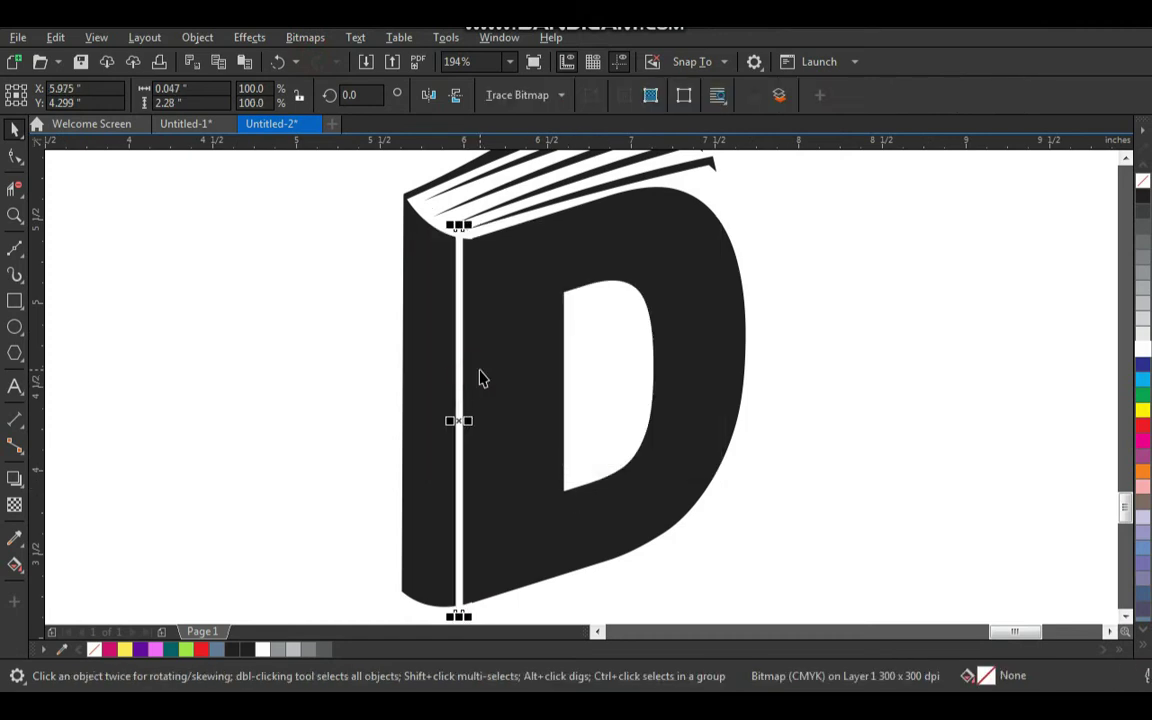
pyautogui.click(305, 38)
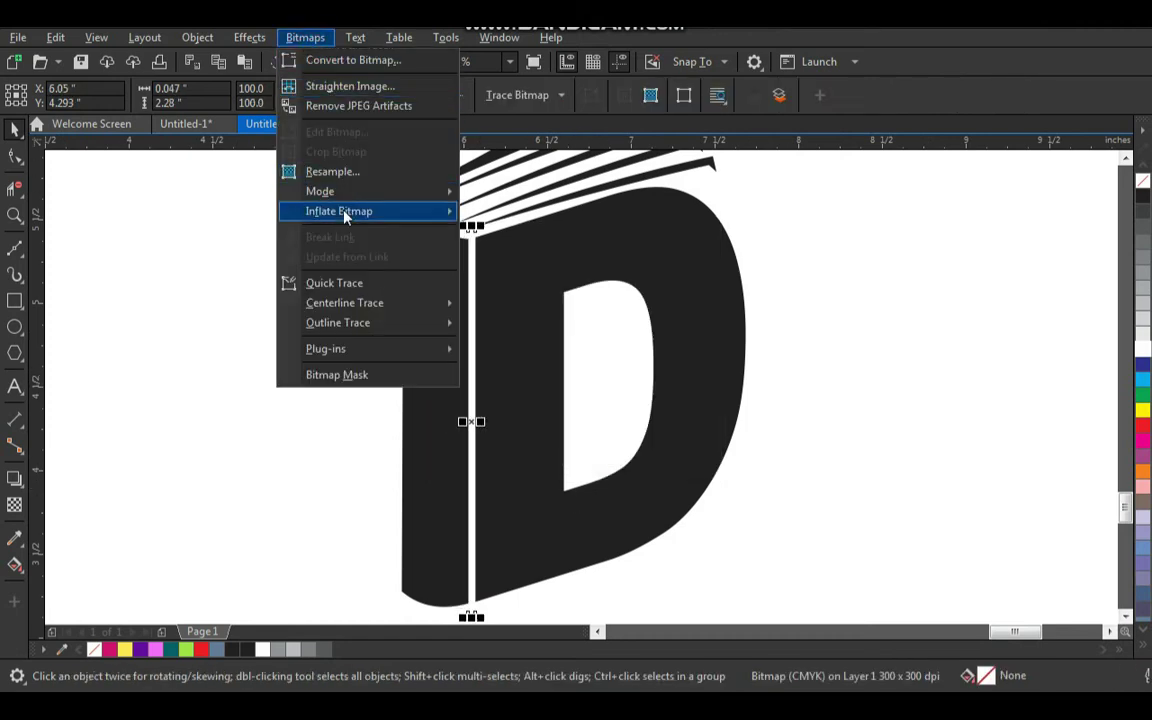
pyautogui.moveTo(261, 40)
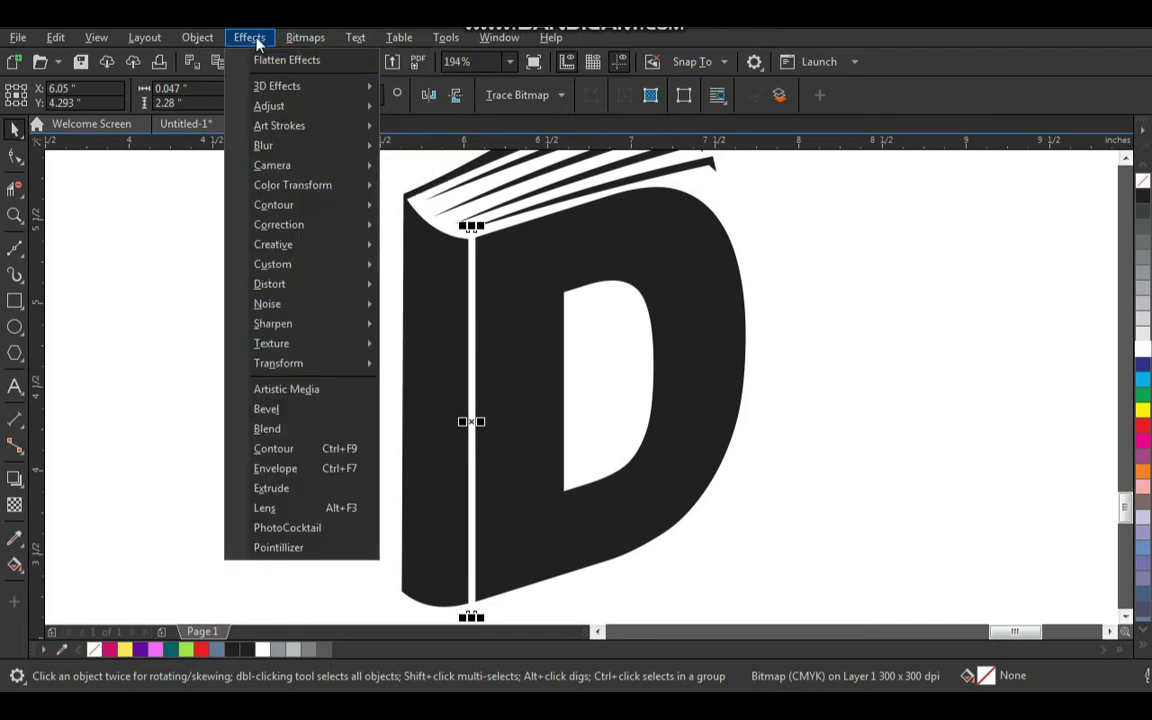
pyautogui.moveTo(321, 146)
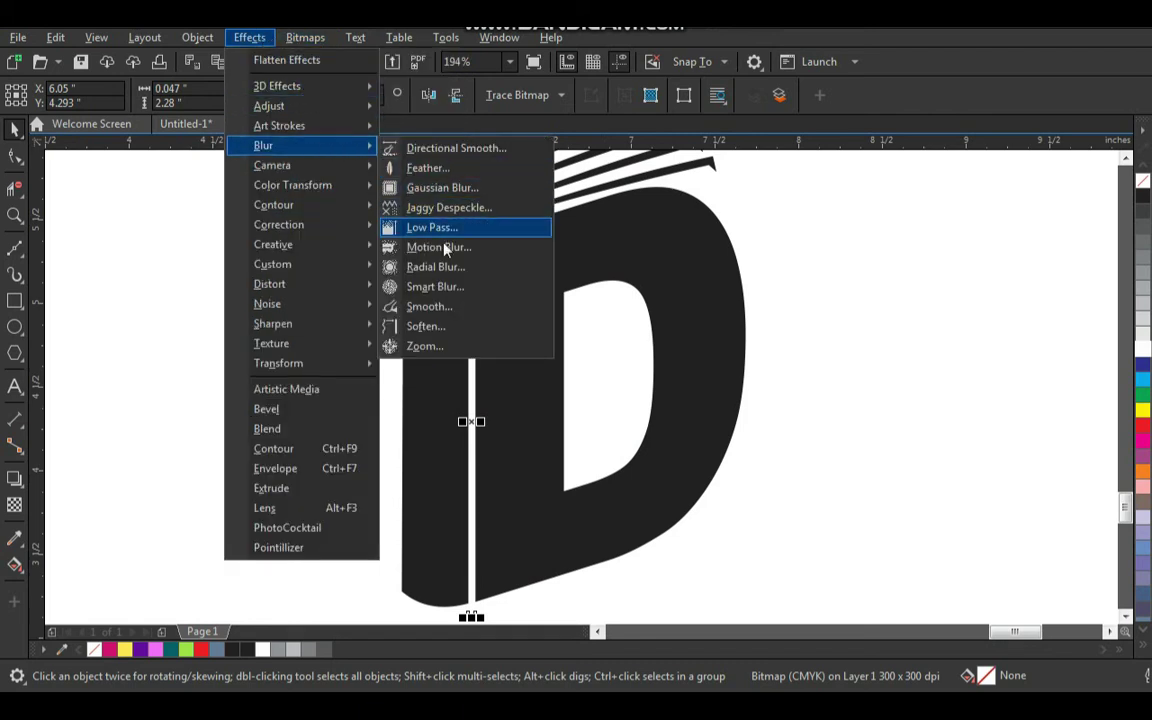
pyautogui.click(466, 189)
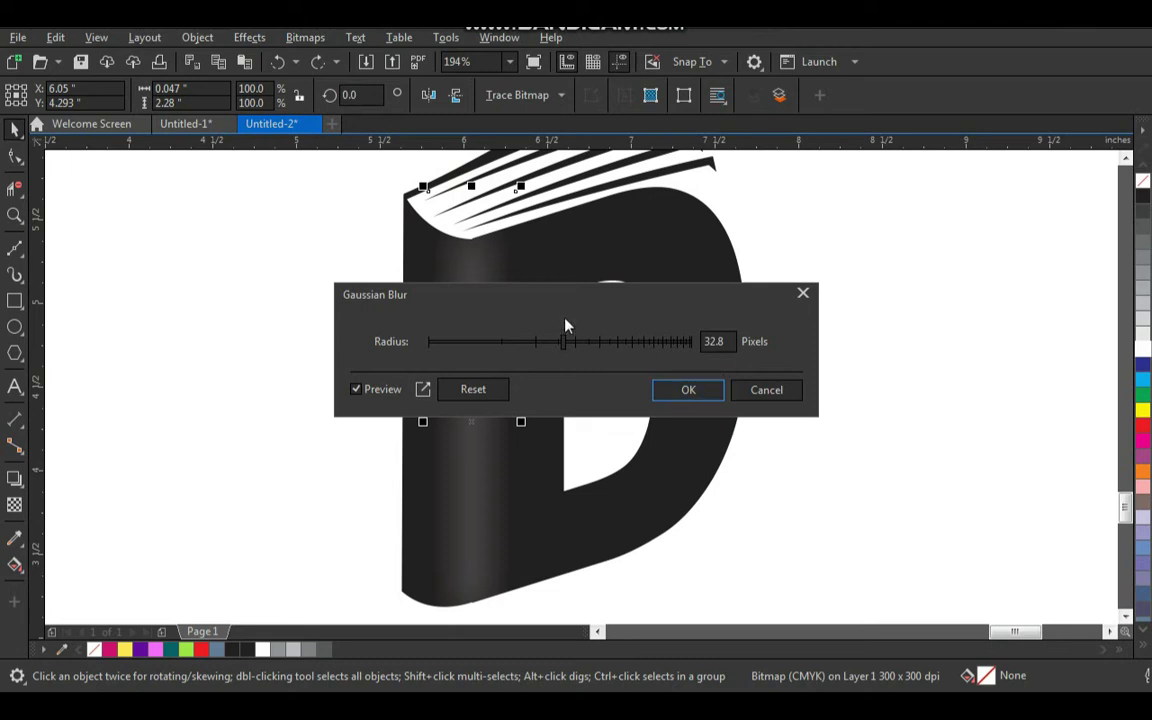
pyautogui.moveTo(576, 292); pyautogui.dragTo(895, 256)
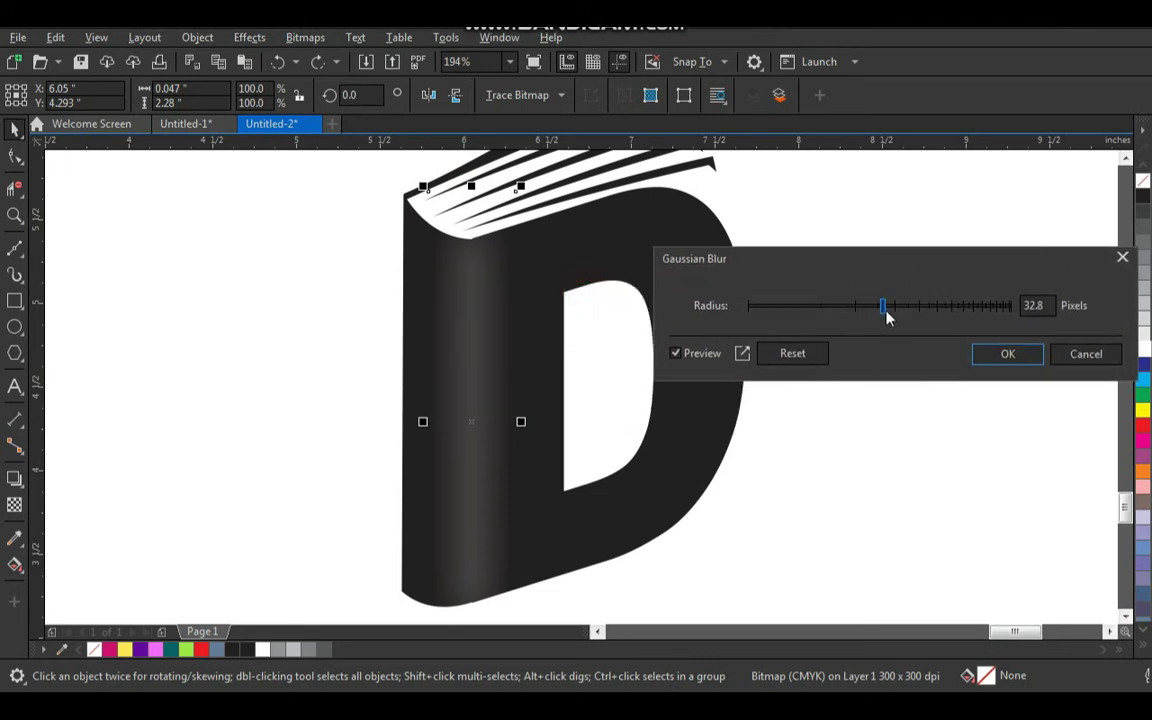
pyautogui.moveTo(885, 312); pyautogui.dragTo(811, 308)
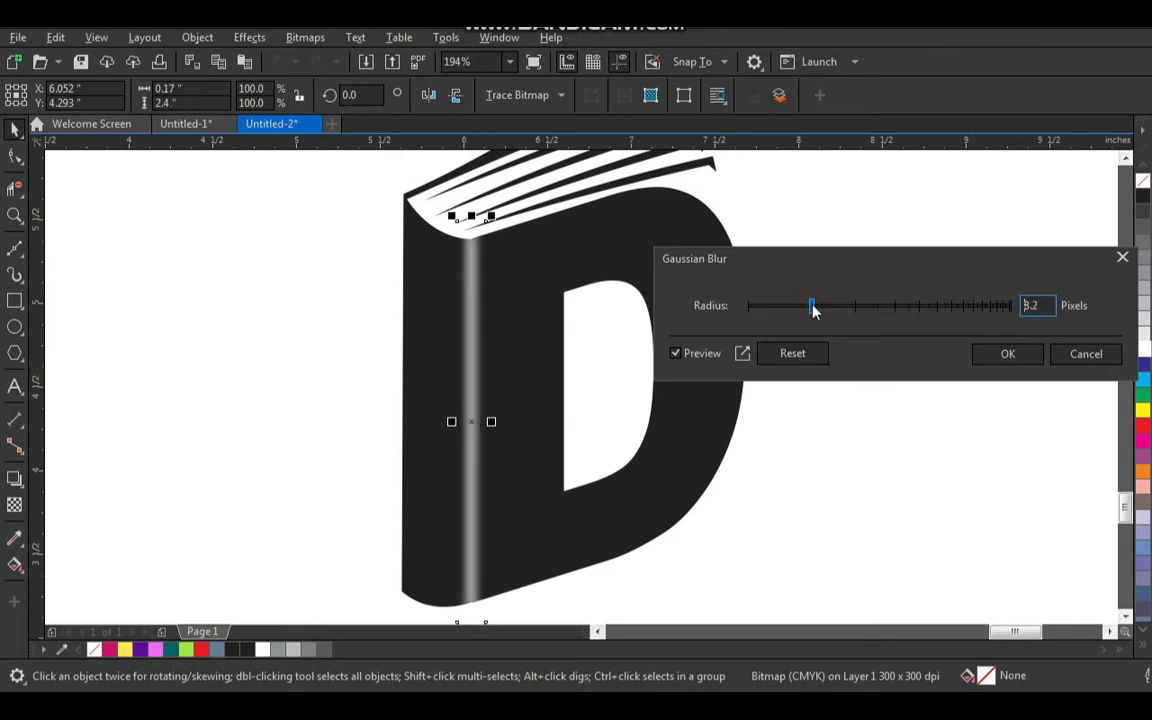
pyautogui.click(1007, 354)
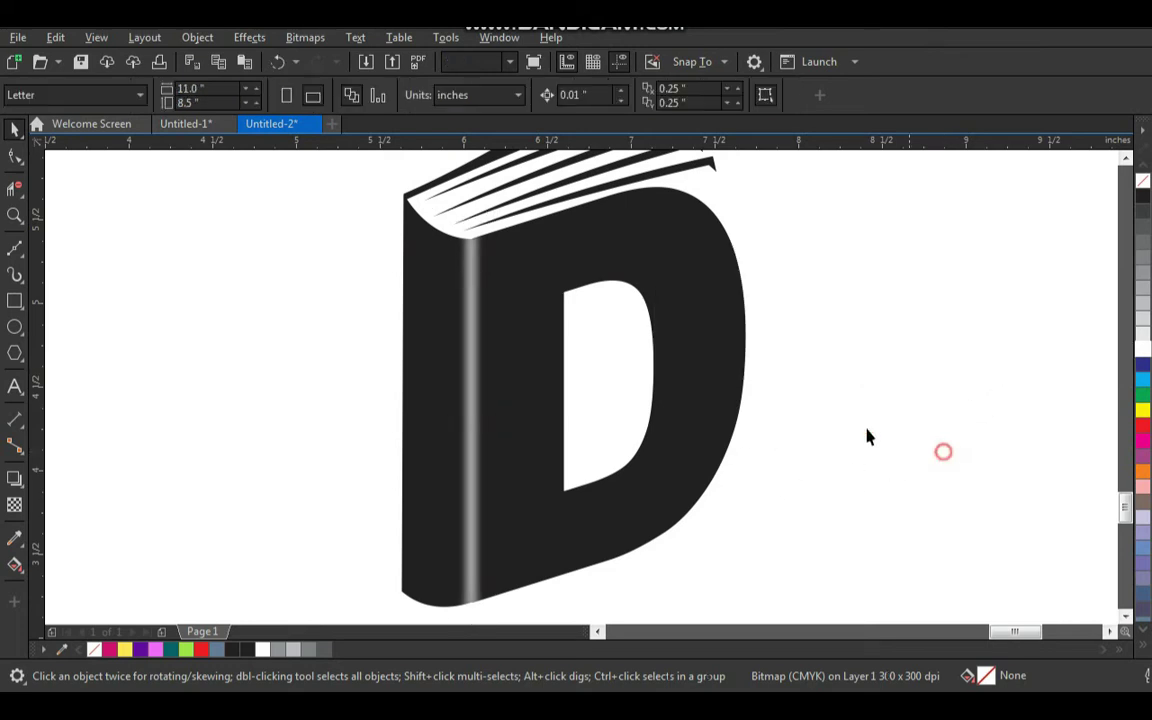
# Step: Skew the blurred spine highlight slightly horizontally so its lower end shifts a little to the left
pyautogui.press('z')
pyautogui.scroll(-3, 589, 342)
pyautogui.moveTo(501, 257); pyautogui.dragTo(720, 542)
pyautogui.press('space')
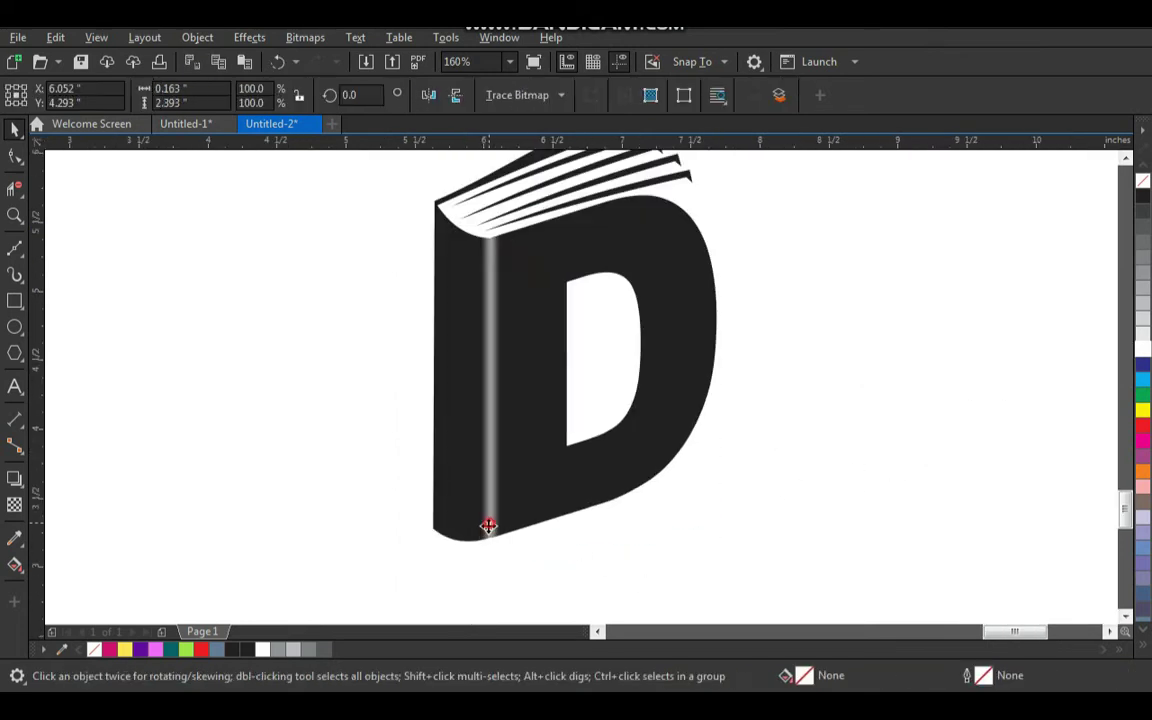
pyautogui.click(488, 525)
pyautogui.click(488, 525)
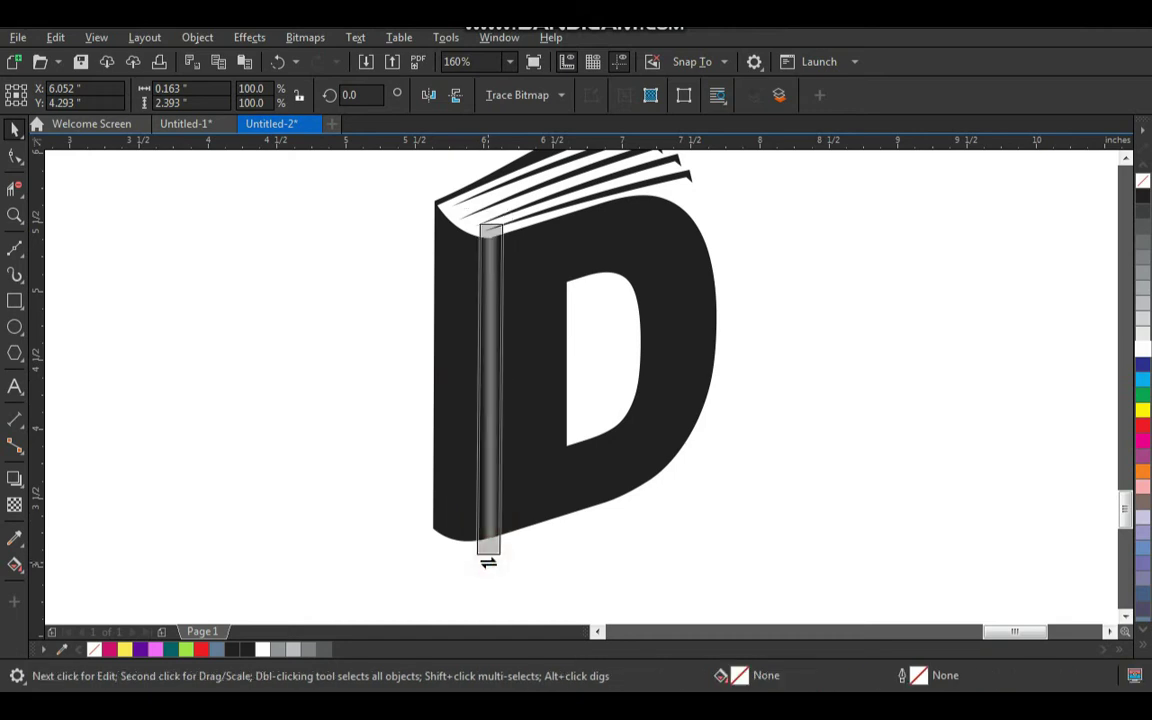
pyautogui.click(548, 550)
# Step: PowerClip the blurred spine highlight inside the black book-shaped D
pyautogui.click(497, 287)
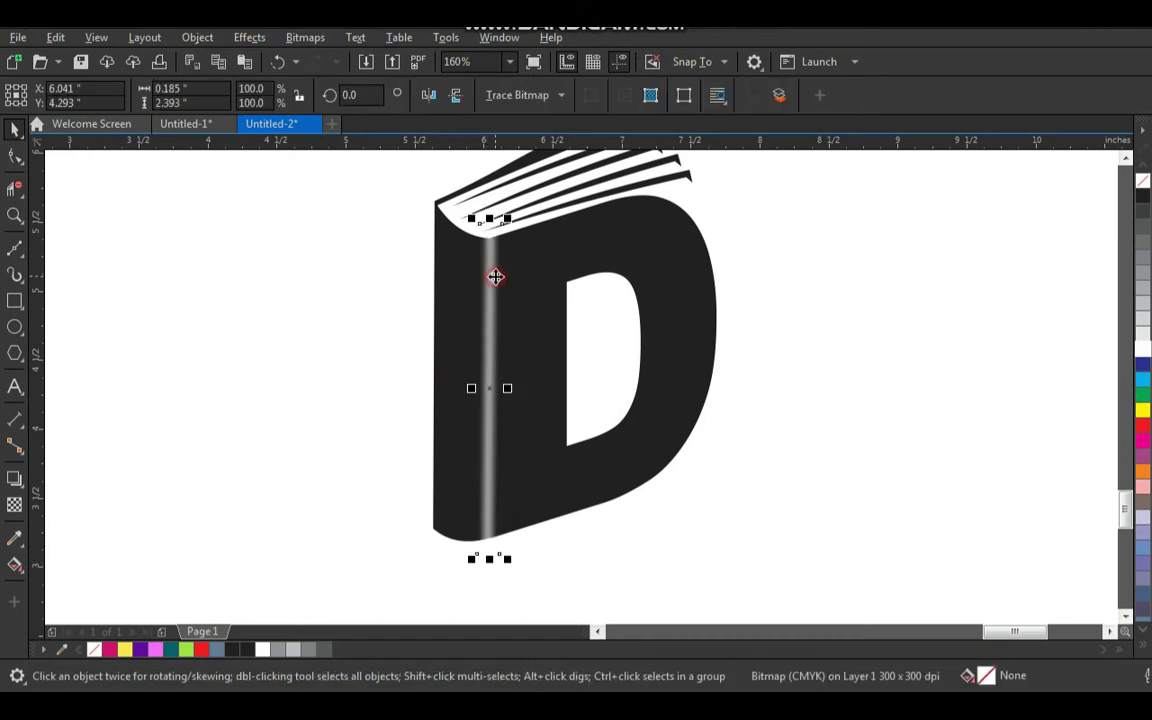
pyautogui.rightClick(494, 274)
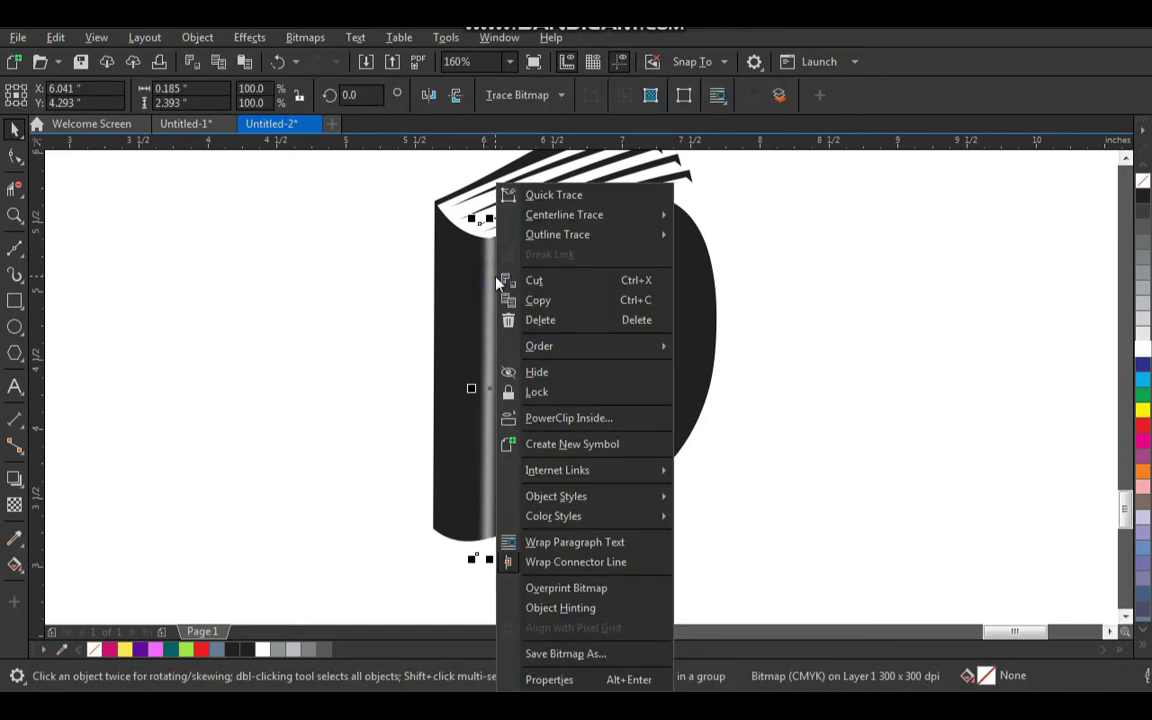
pyautogui.click(564, 418)
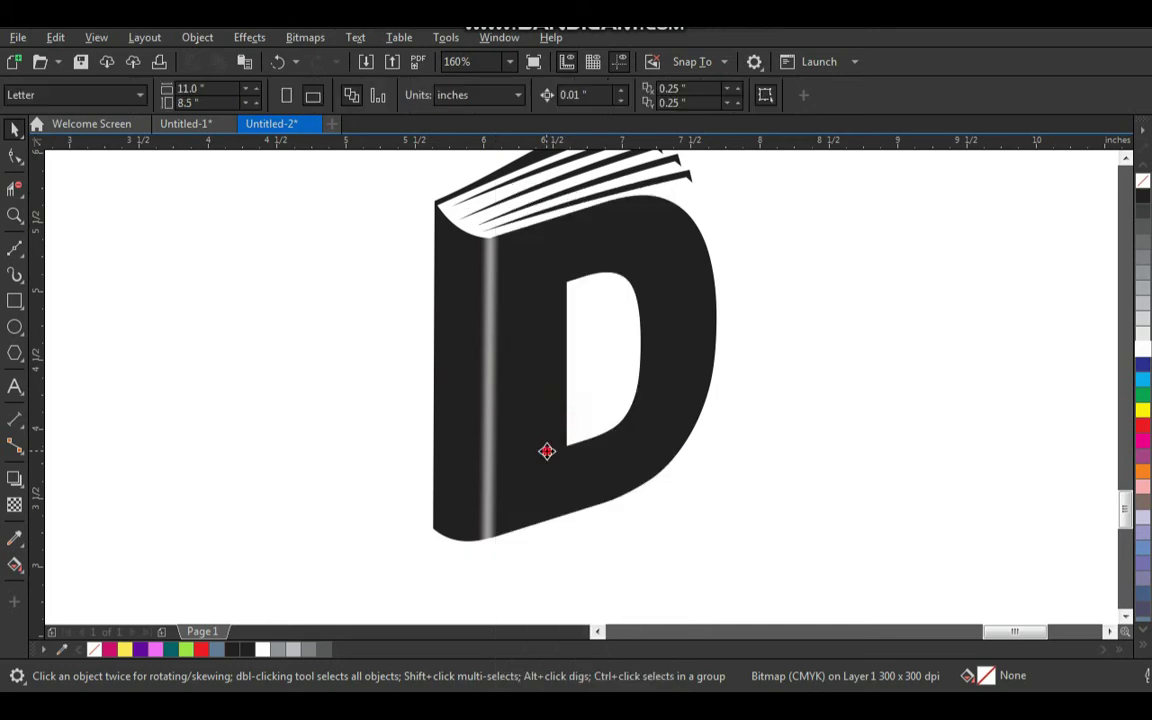
pyautogui.click(546, 451)
pyautogui.click(818, 352)
# Step: Draw a slanted line about 0.27 inches wide and 0.16 inches high across the upper spine and give it a blue outline
pyautogui.scroll(-3, 594, 321)
pyautogui.press('z')
pyautogui.moveTo(445, 196); pyautogui.dragTo(608, 396)
pyautogui.moveTo(443, 298); pyautogui.dragTo(556, 380)
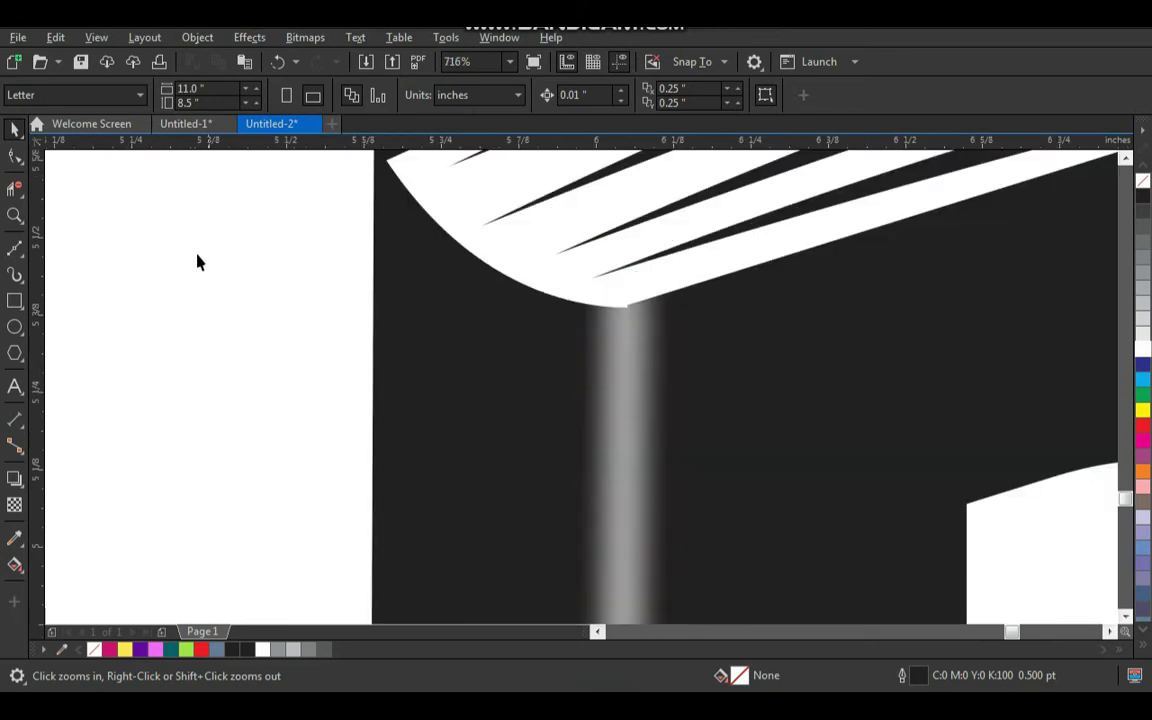
pyautogui.click(16, 248)
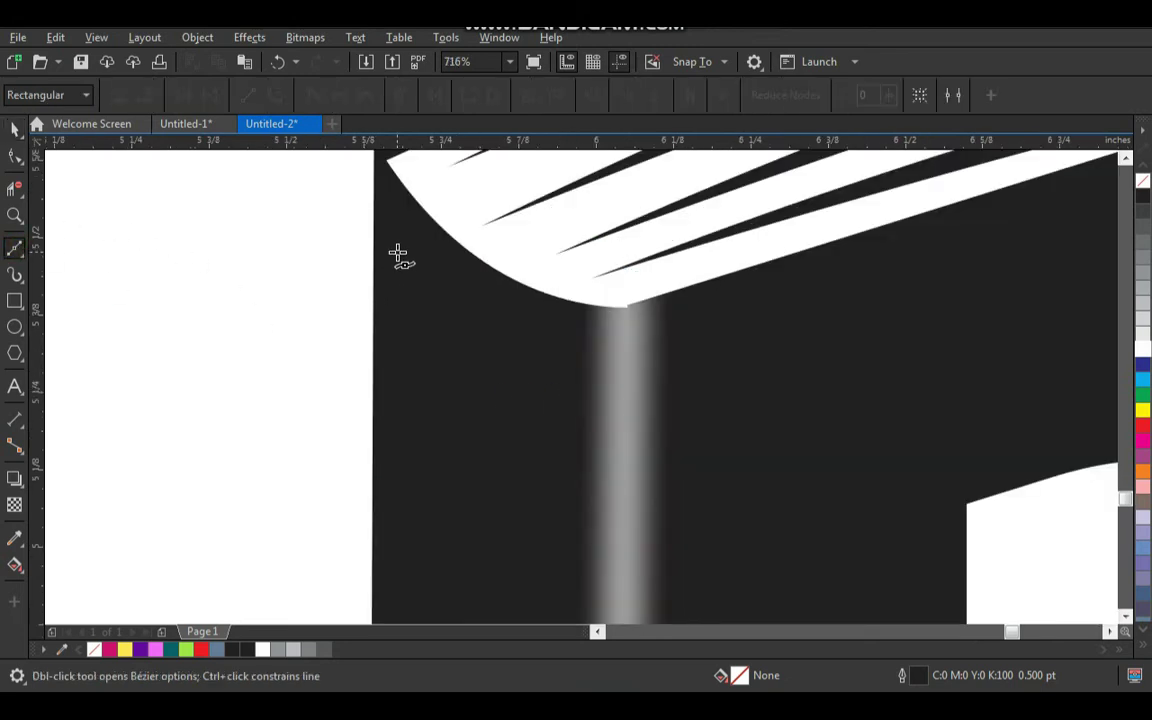
pyautogui.click(562, 353)
pyautogui.press('space')
pyautogui.rightClick(1144, 365)
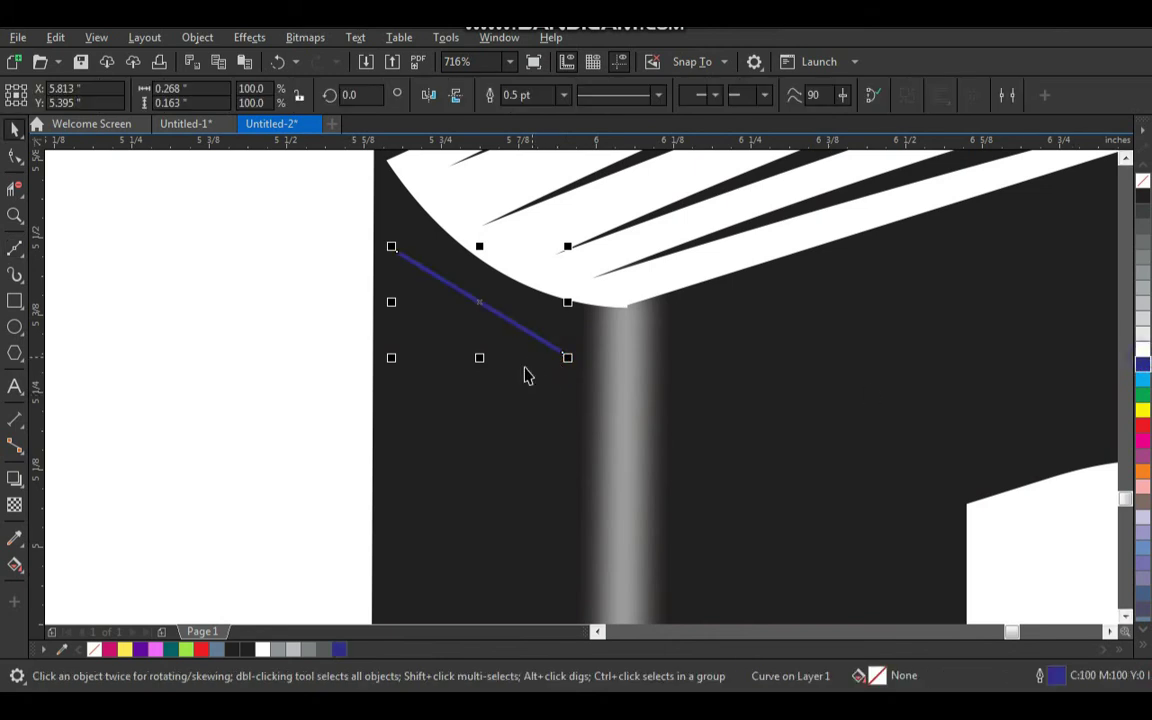
# Step: Bend the slanted line into an arc that follows the pages' curved edge and change its outline to white
pyautogui.press('F10')
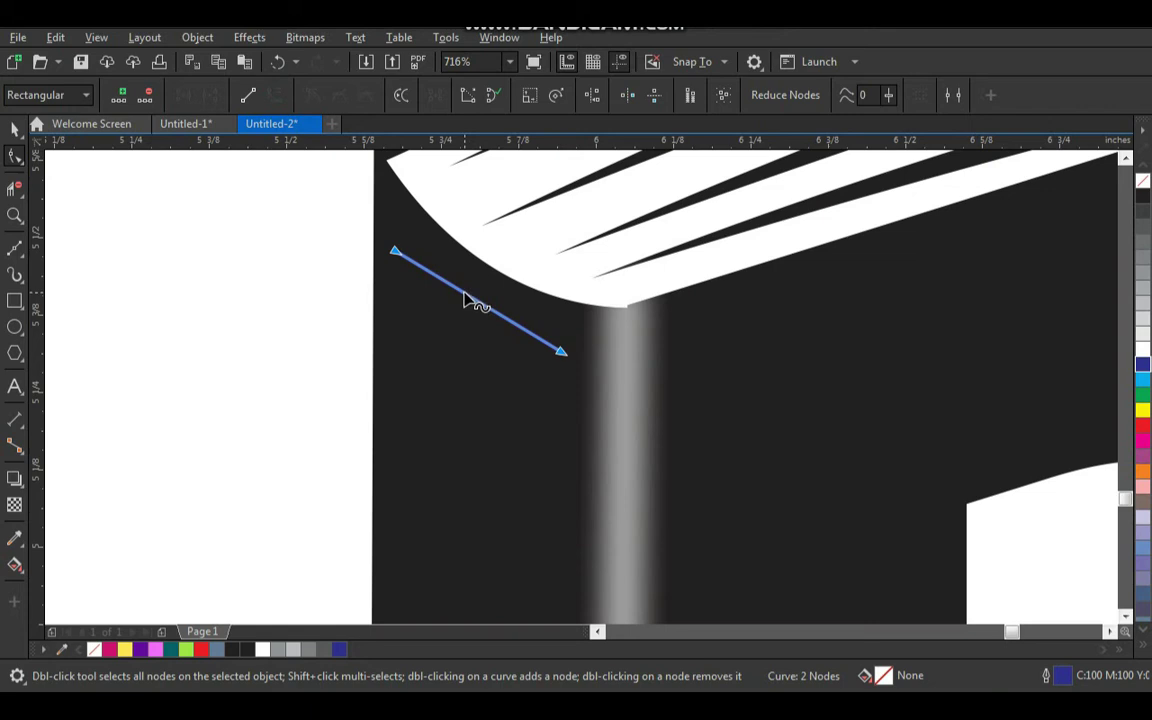
pyautogui.moveTo(465, 300); pyautogui.dragTo(458, 320)
pyautogui.press('space')
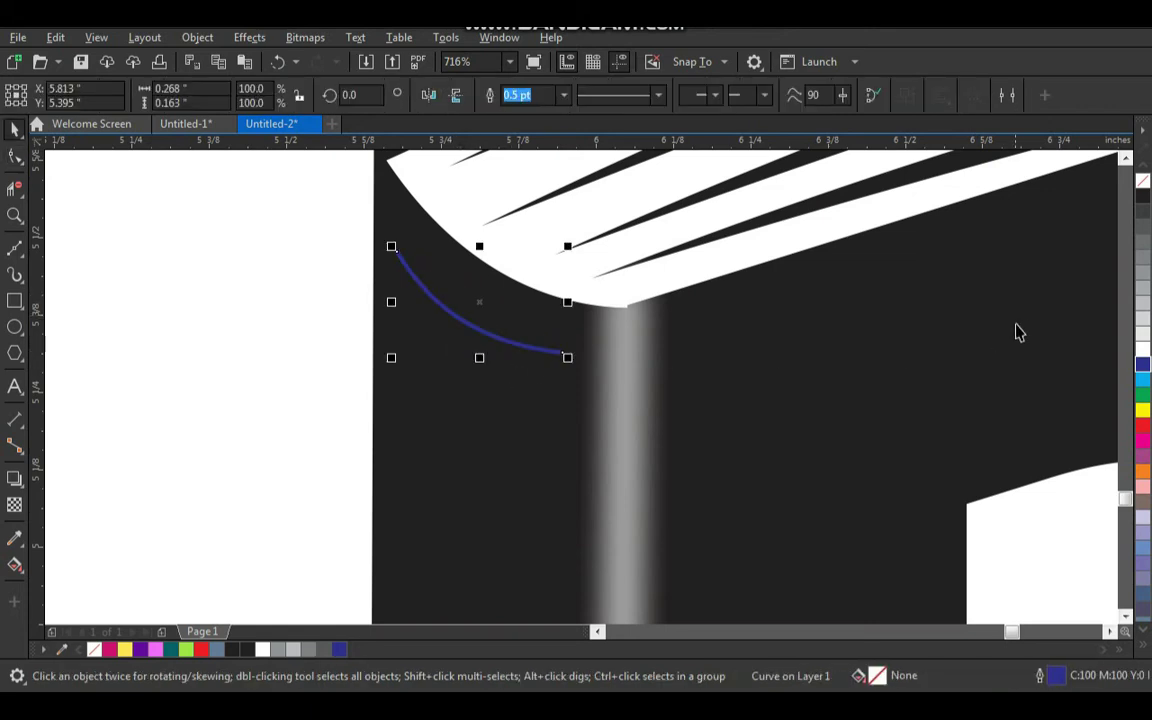
pyautogui.rightClick(1145, 352)
# Step: Set the white arc's outline width to 2 pt
pyautogui.scroll(-1, 581, 342)
pyautogui.press('F2')
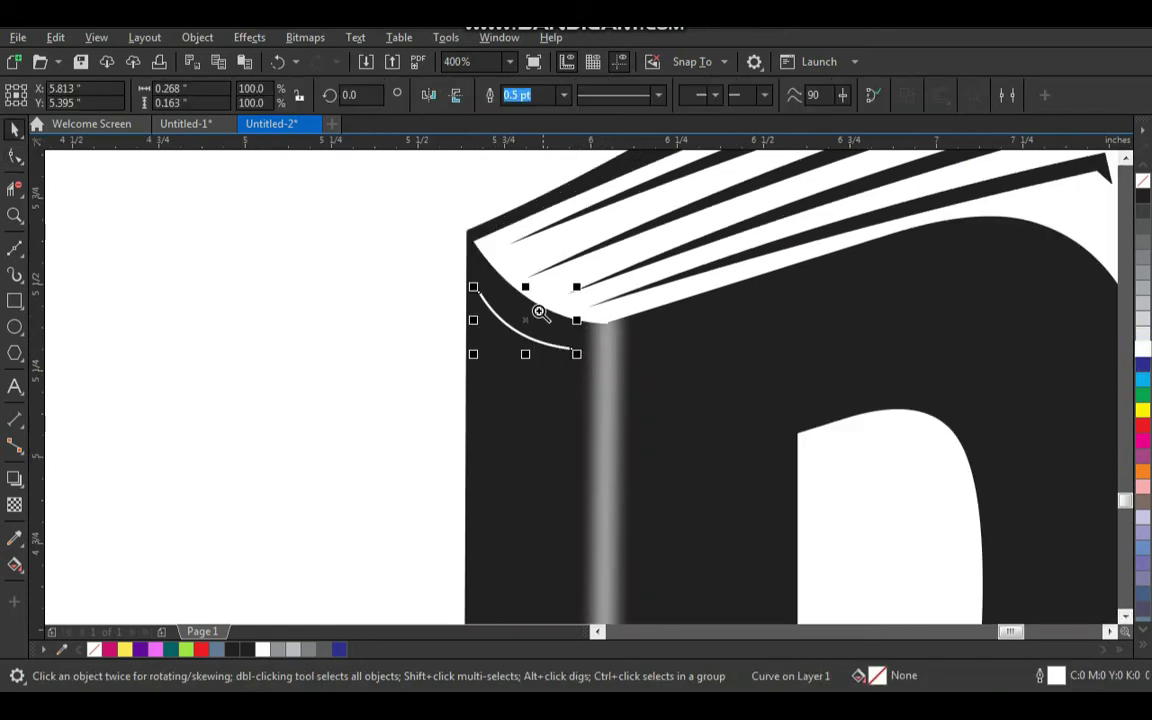
pyautogui.moveTo(398, 239); pyautogui.dragTo(707, 480)
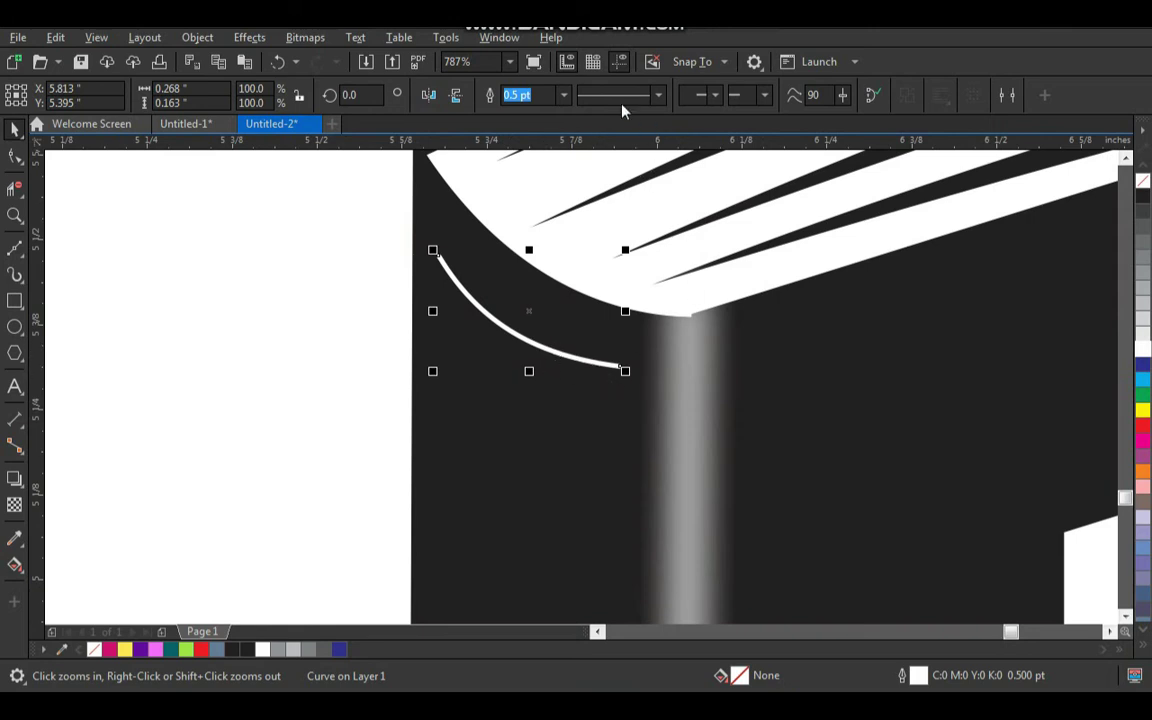
pyautogui.click(564, 96)
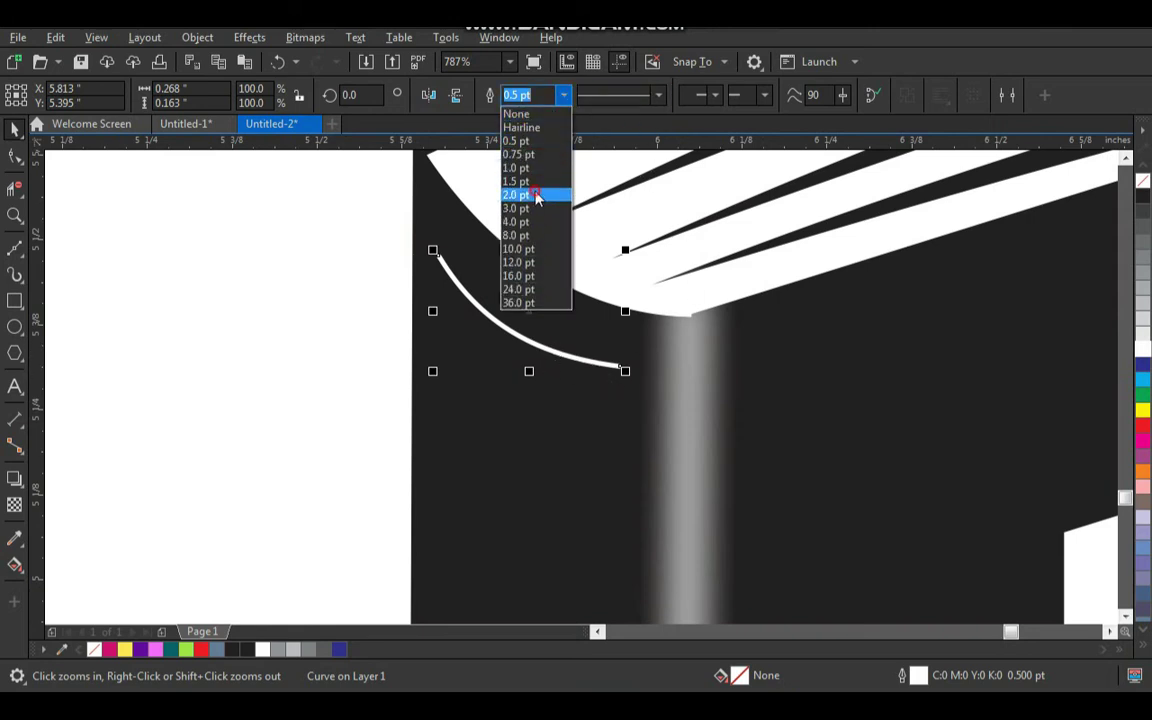
pyautogui.click(536, 196)
# Step: Place a copy of the white arc a short distance below the original on the spine
pyautogui.moveTo(532, 356)
pyautogui.mouseDown()
pyautogui.moveTo(540, 447)
pyautogui.moveTo(552, 437)
pyautogui.mouseUp()
pyautogui.click(313, 346)
pyautogui.scroll(-6, 388, 334)
pyautogui.click(337, 297)
pyautogui.press('z')
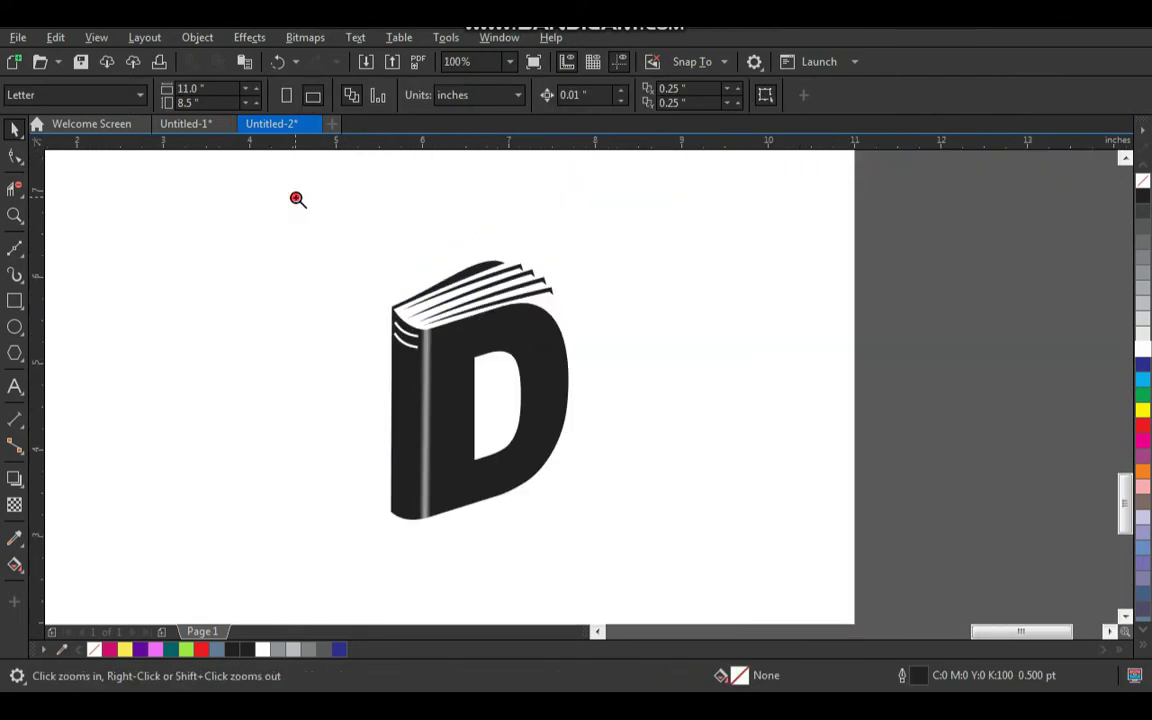
# Step: Select both arcs on the upper spine and change their outlines to dark gray
pyautogui.moveTo(296, 198); pyautogui.dragTo(733, 548)
pyautogui.moveTo(398, 278); pyautogui.dragTo(470, 356)
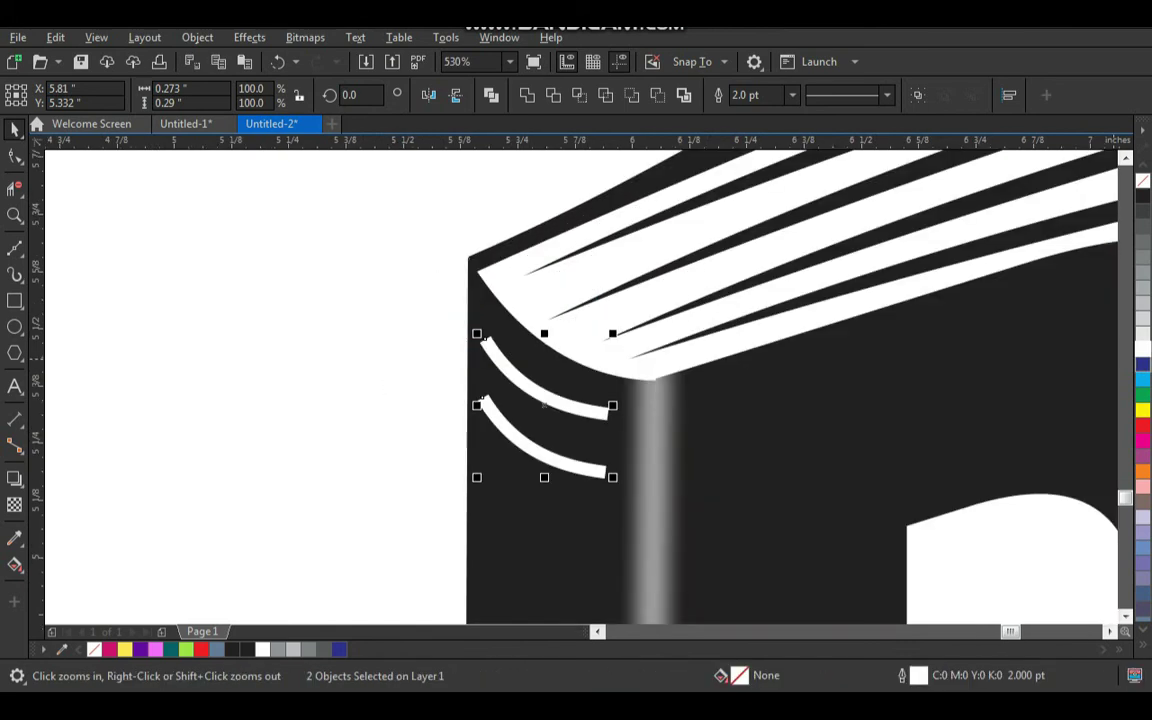
pyautogui.rightClick(1144, 228)
pyautogui.click(287, 383)
pyautogui.scroll(-2, 343, 340)
pyautogui.moveTo(291, 210); pyautogui.dragTo(715, 453)
pyautogui.scroll(-2, 600, 340)
pyautogui.click(705, 395)
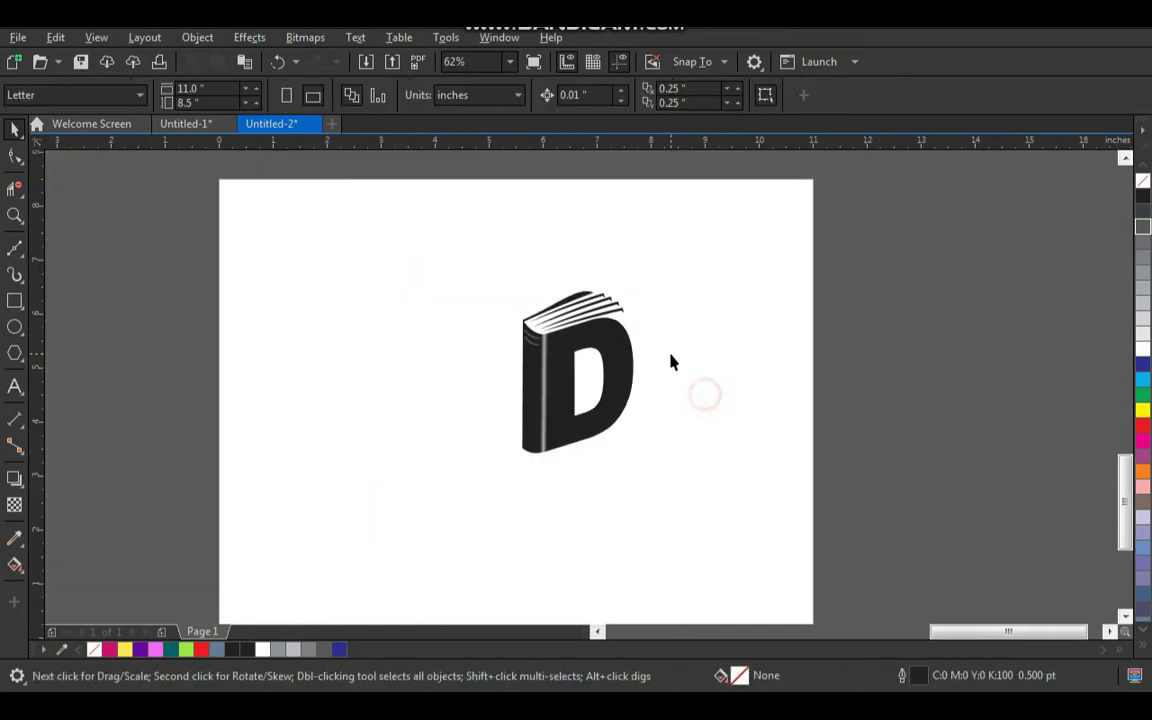
# Step: Add the artistic text "DAZO BOOK SHOP" in Arial 24 pt below the logo
pyautogui.press('z')
pyautogui.moveTo(432, 226); pyautogui.dragTo(460, 338)
pyautogui.press('space')
pyautogui.click(440, 546)
pyautogui.press('F8')
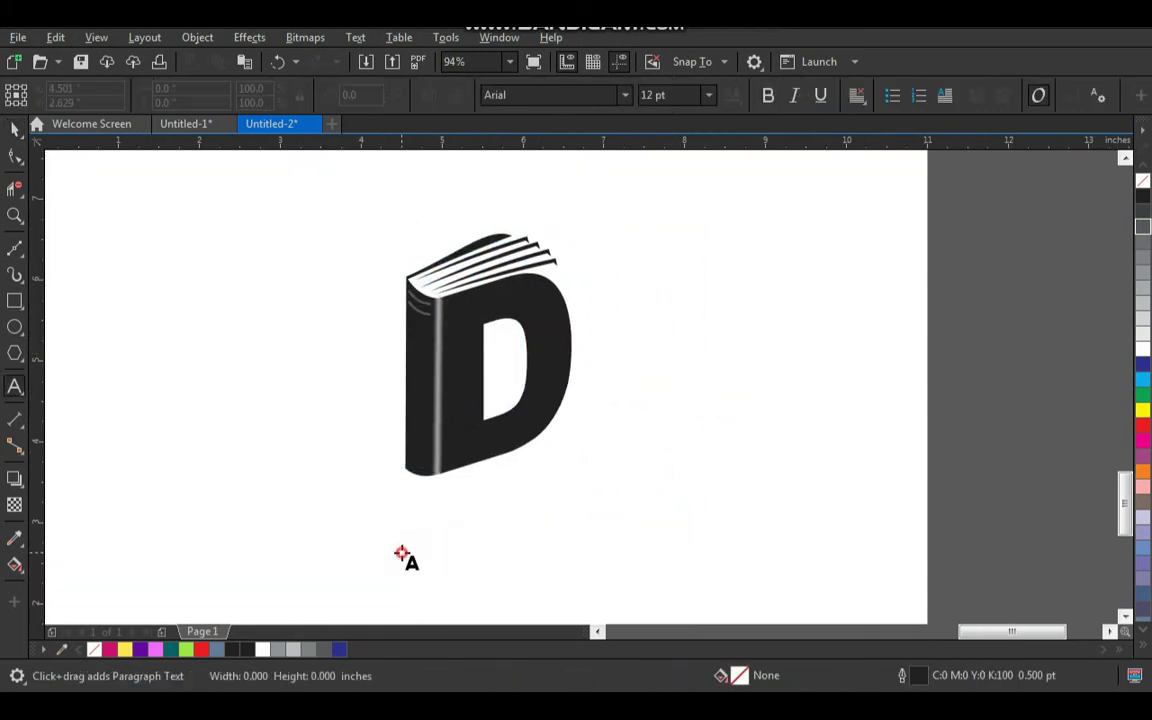
pyautogui.click(401, 555)
pyautogui.write('DAZ')
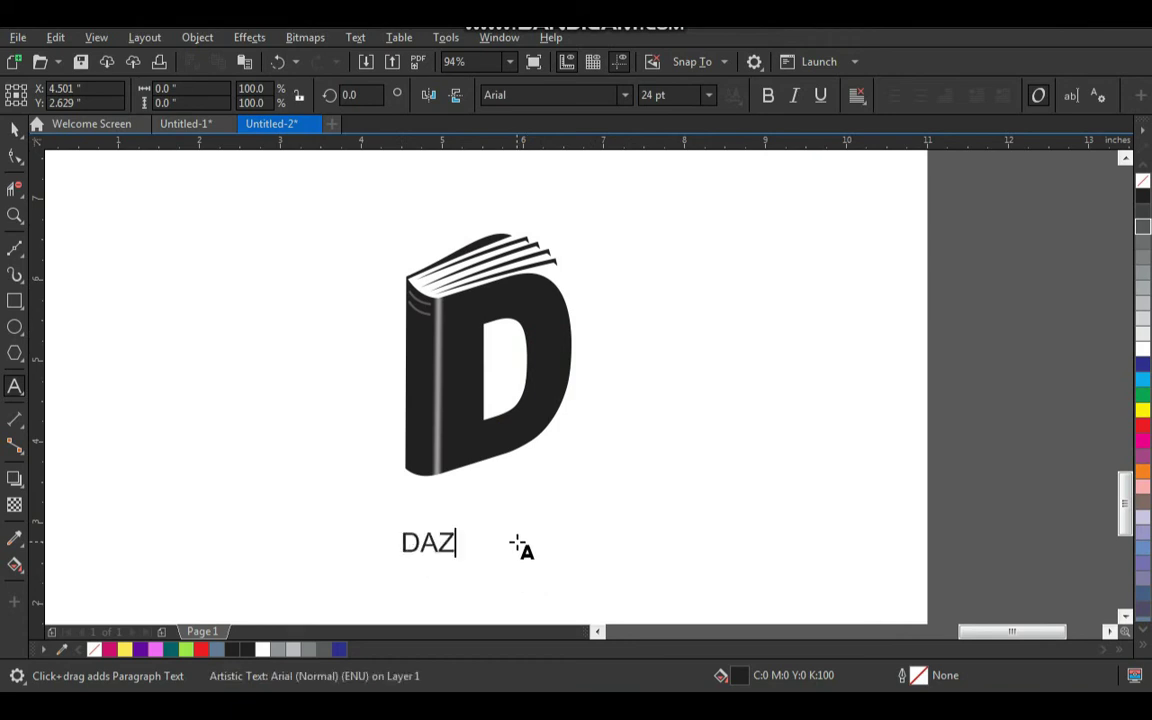
pyautogui.write('O BOOK SHOP')
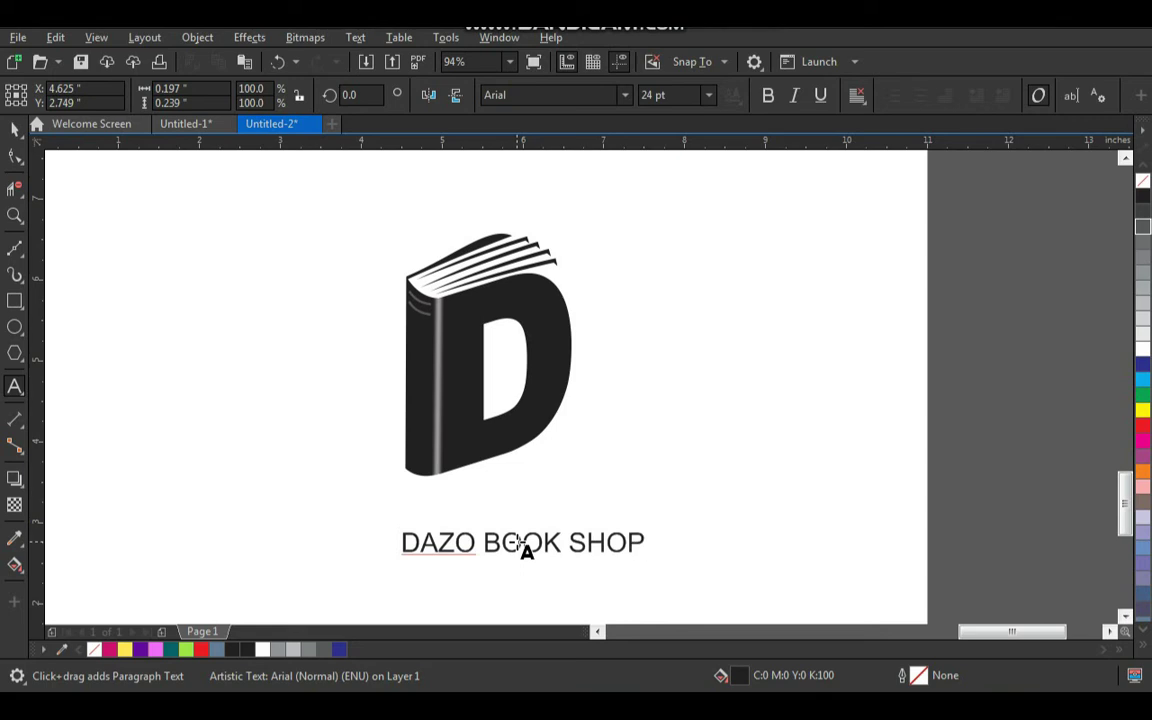
pyautogui.hotkey('ctrl', 'space')
# Step: Break the text into two lines, with "DAZO" above "BOOK SHOP"
pyautogui.press('z')
pyautogui.moveTo(311, 365); pyautogui.dragTo(748, 634)
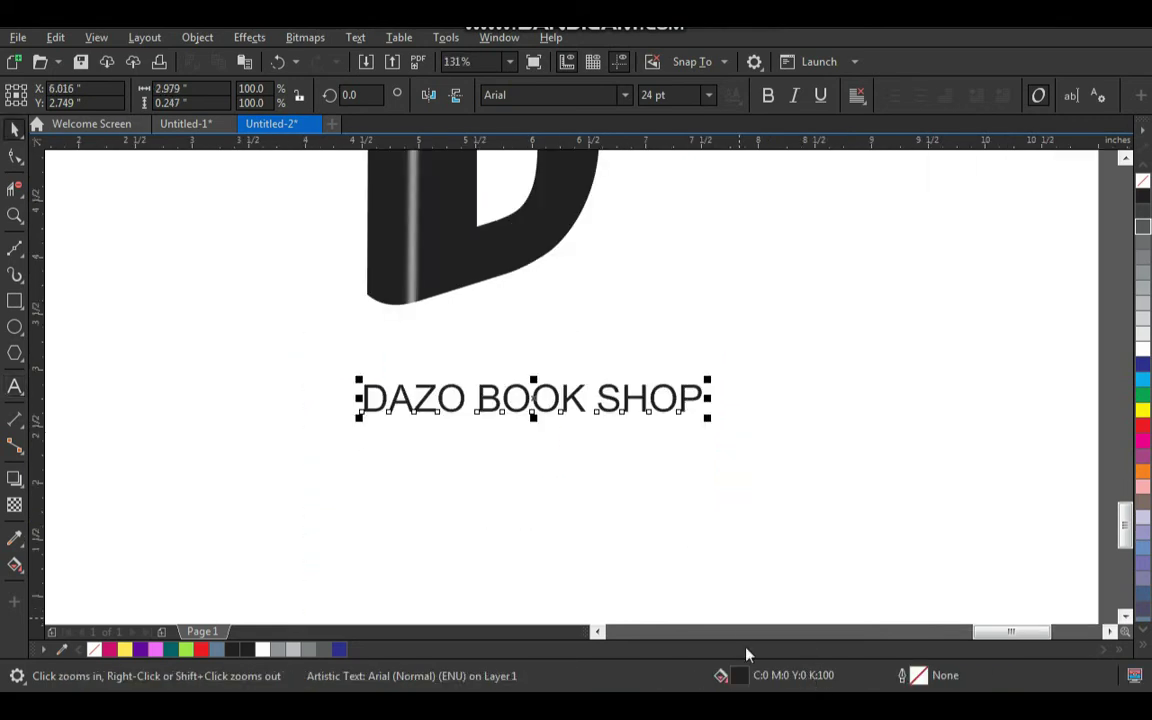
pyautogui.press('F8')
pyautogui.click(478, 403)
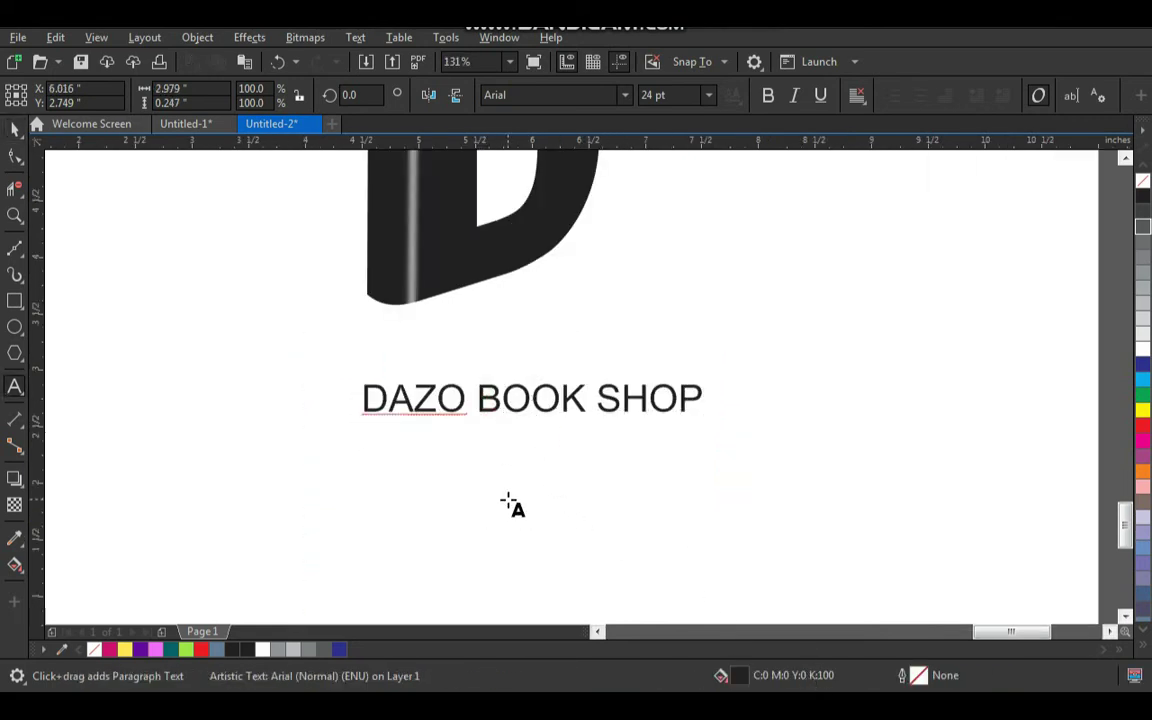
pyautogui.press('BackSpace')
pyautogui.press('Return')
pyautogui.hotkey('ctrl', 'space')
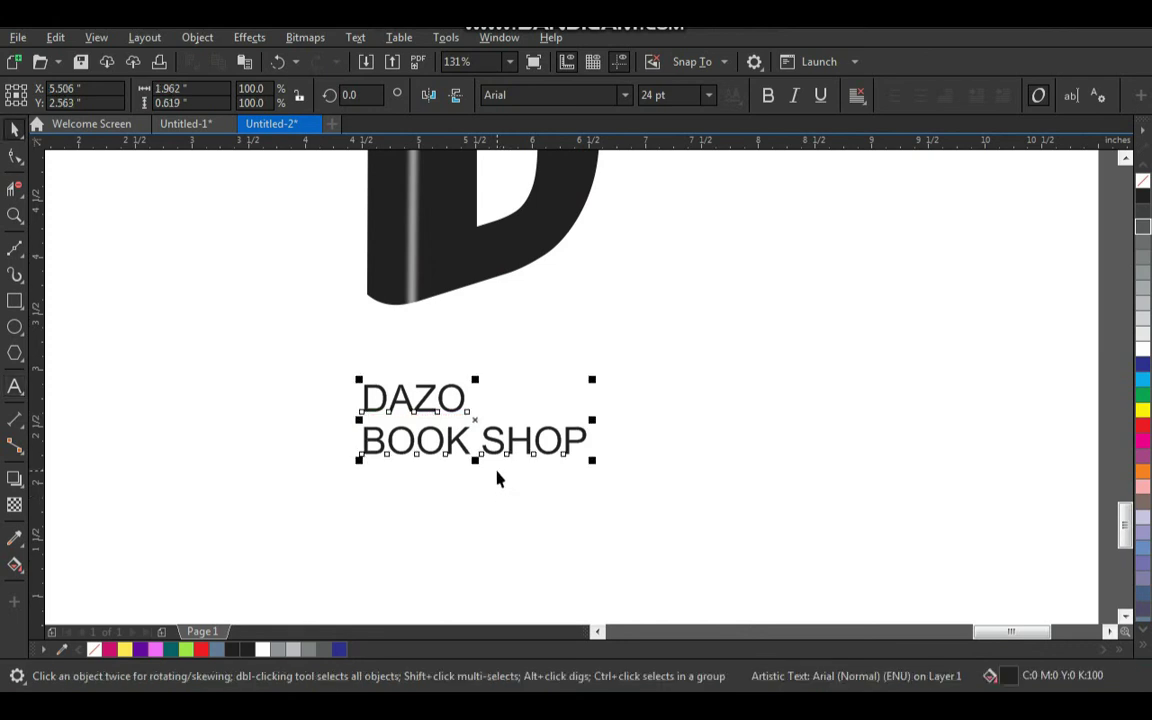
# Step: Split the two text lines into separate objects and enlarge "DAZO" to about 2.47 inches wide below the logo
pyautogui.hotkey('ctrl', 'k')
pyautogui.moveTo(473, 377); pyautogui.dragTo(652, 316)
pyautogui.moveTo(635, 368); pyautogui.dragTo(598, 372)
# Step: Center "DAZO" horizontally on the logo and position "BOOK SHOP" centered directly beneath it
pyautogui.keyDown('shift'); pyautogui.click(483, 278); pyautogui.keyUp('shift')
pyautogui.press('c')
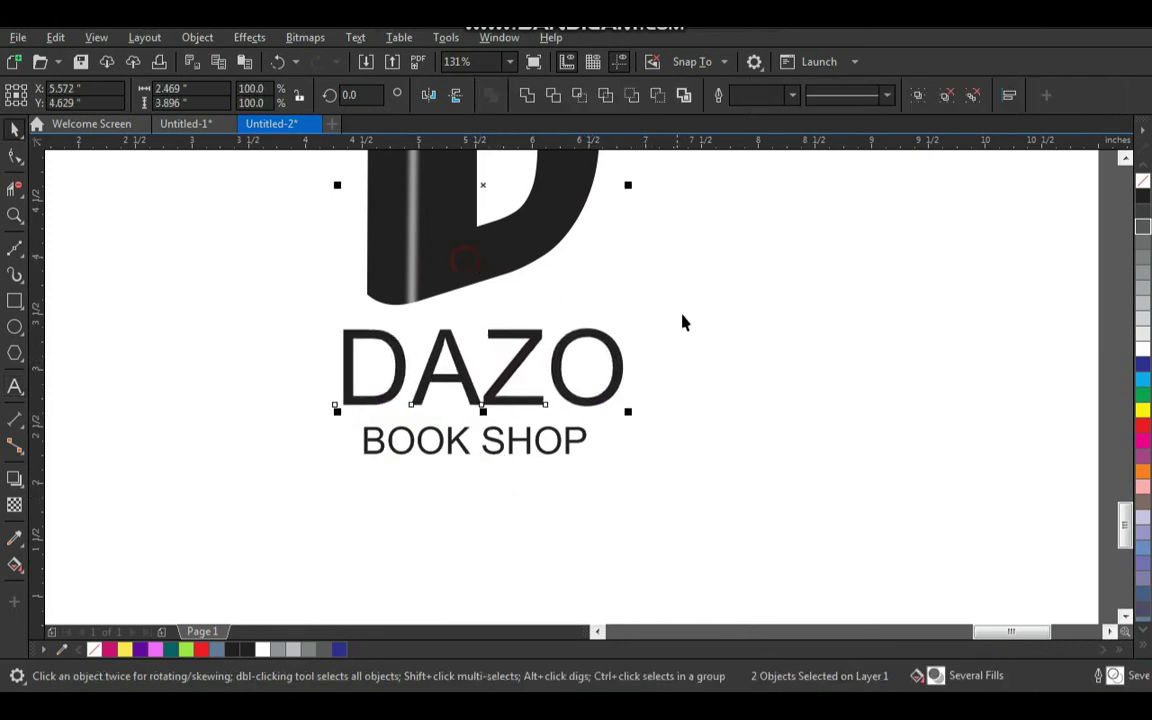
pyautogui.click(697, 320)
pyautogui.click(576, 446)
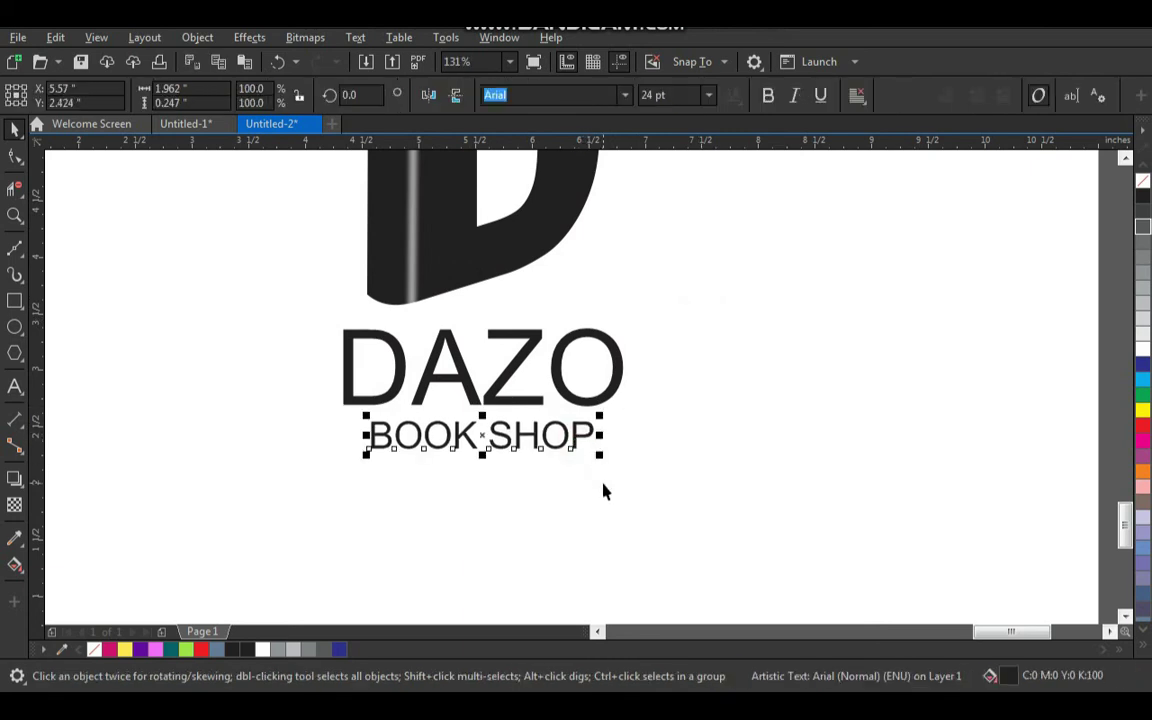
# Step: Widen the letter spacing of "BOOK SHOP" and shrink the text to about 14 pt
pyautogui.press('F10')
pyautogui.moveTo(600, 459)
pyautogui.mouseDown()
pyautogui.moveTo(738, 465)
pyautogui.moveTo(743, 476)
pyautogui.moveTo(584, 463)
pyautogui.mouseUp()
pyautogui.press('space')
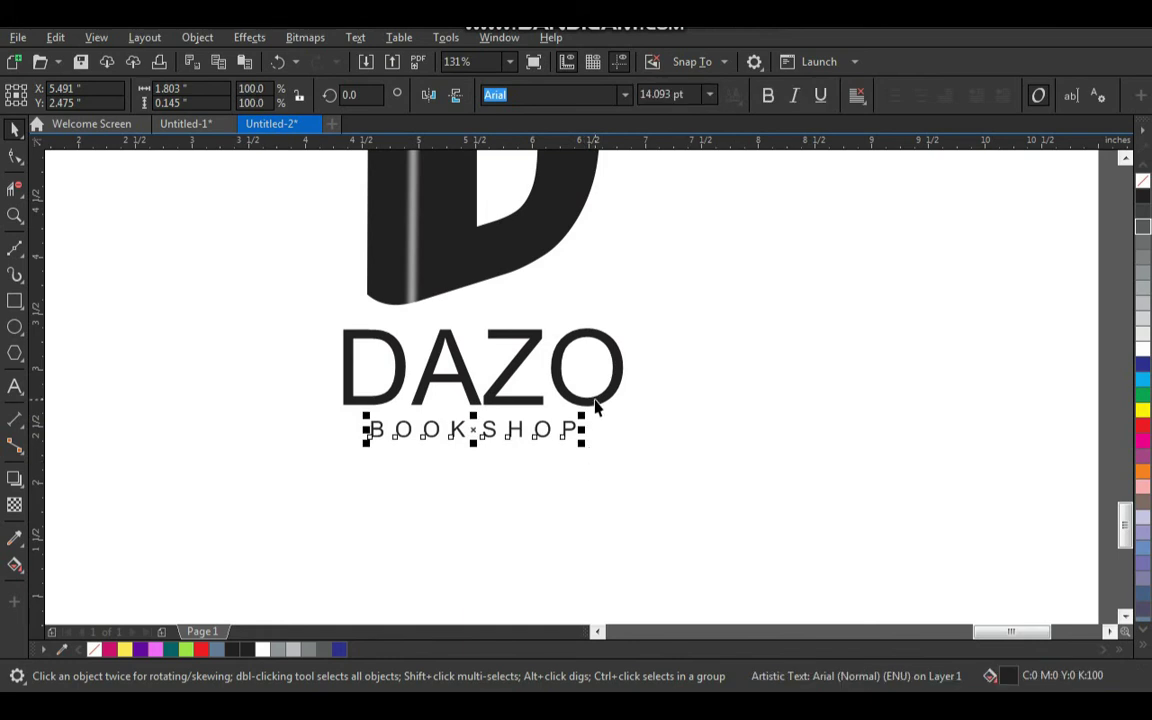
# Step: Center "BOOK SHOP" horizontally under "DAZO" and shift both text lines together slightly to the left below the logo
pyautogui.keyDown('shift'); pyautogui.click(596, 402); pyautogui.keyUp('shift')
pyautogui.press('c')
pyautogui.click(694, 414)
pyautogui.moveTo(698, 305); pyautogui.dragTo(392, 460)
pyautogui.moveTo(517, 404)
pyautogui.mouseDown()
pyautogui.moveTo(481, 411)
pyautogui.moveTo(496, 406)
pyautogui.mouseUp()
pyautogui.click(581, 473)
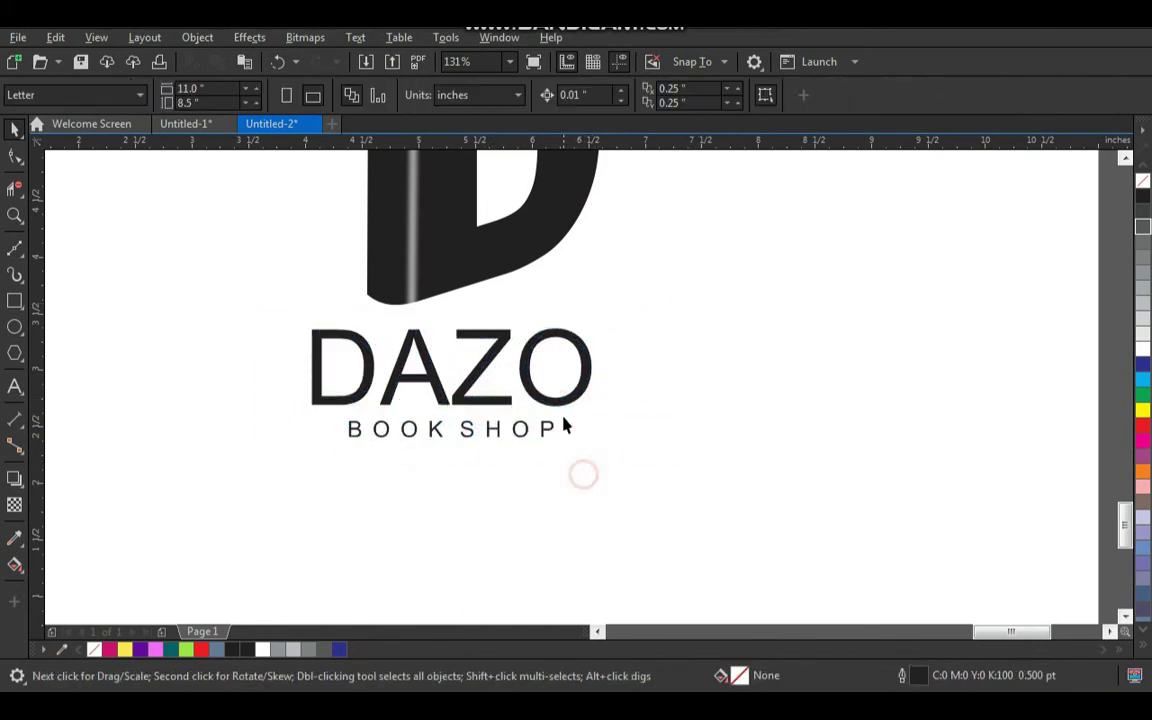
# Step: Draw a thin horizontal rectangle about 3.03 inches wide and 0.02 inches high across the upper part of "DAZO"
pyautogui.click(568, 401)
pyautogui.press('z')
pyautogui.rightClick(632, 390)
pyautogui.moveTo(635, 347); pyautogui.dragTo(405, 496)
pyautogui.moveTo(278, 213); pyautogui.dragTo(985, 535)
pyautogui.click(14, 301)
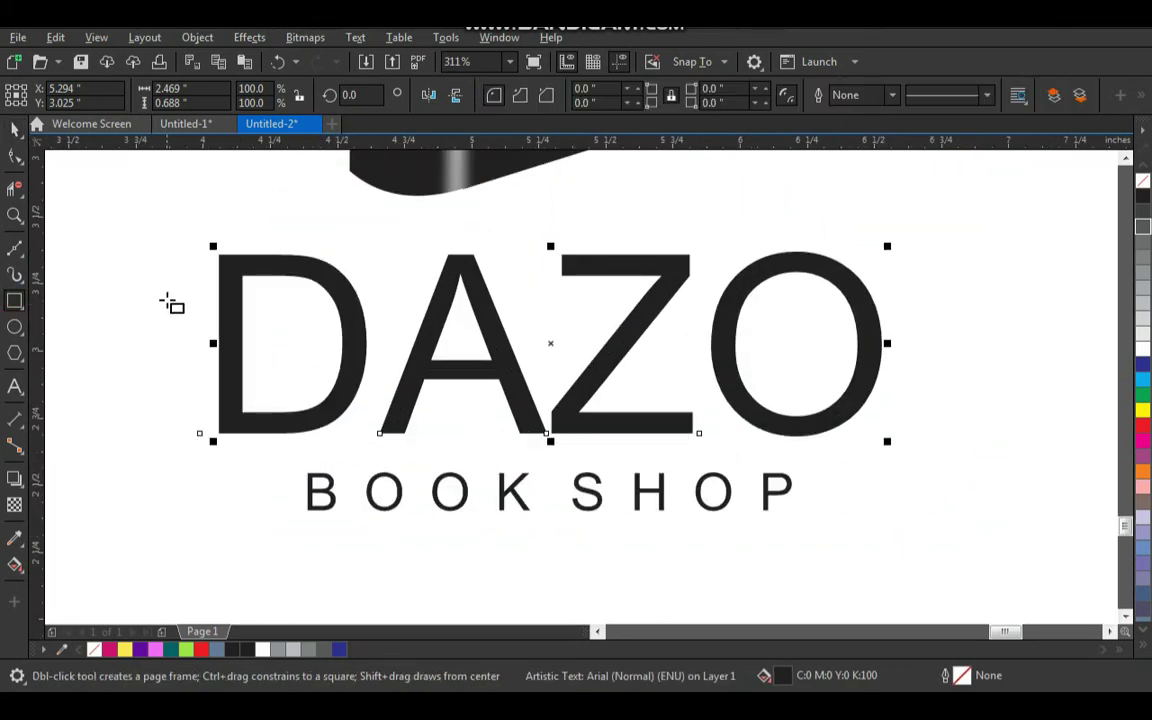
pyautogui.moveTo(166, 301); pyautogui.dragTo(966, 322)
pyautogui.press('space')
# Step: Duplicate the thin rectangle downward into five evenly spaced strips and group them
pyautogui.rightClick(964, 311)
pyautogui.hotkey('ctrl', 'z')
pyautogui.hotkey('ctrl', 'r')
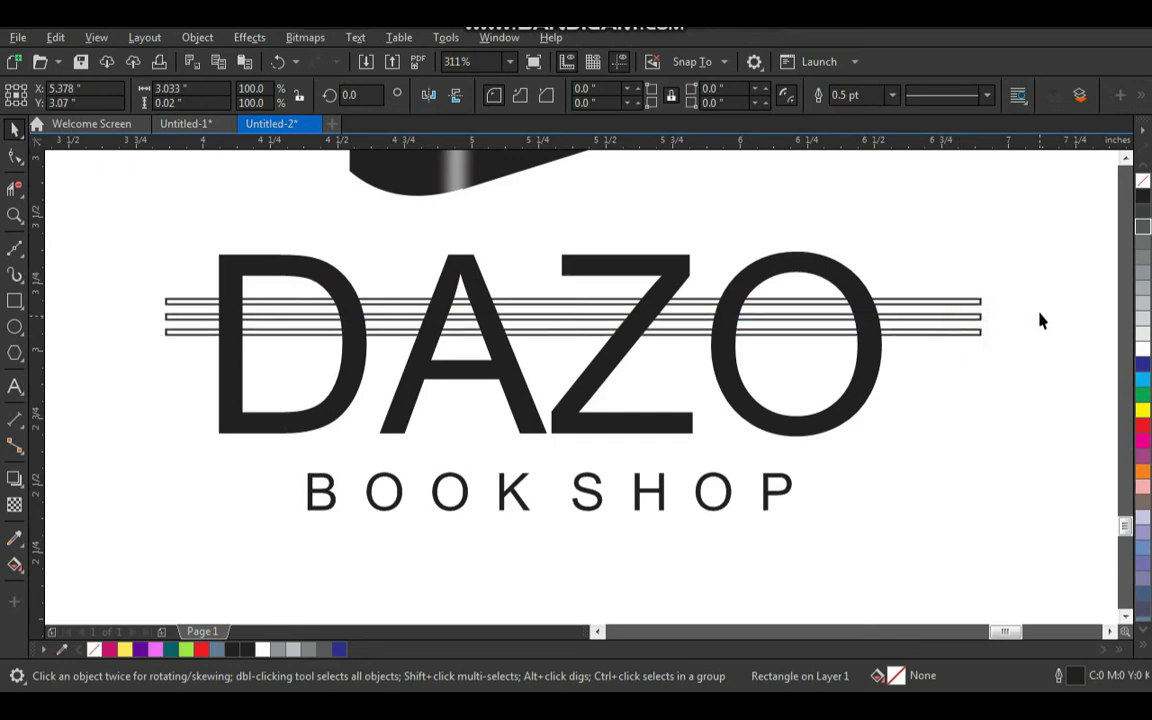
pyautogui.hotkey('ctrl', 'r')
pyautogui.hotkey('ctrl', 'r')
pyautogui.moveTo(1035, 268); pyautogui.dragTo(146, 386)
pyautogui.hotkey('ctrl', 'g')
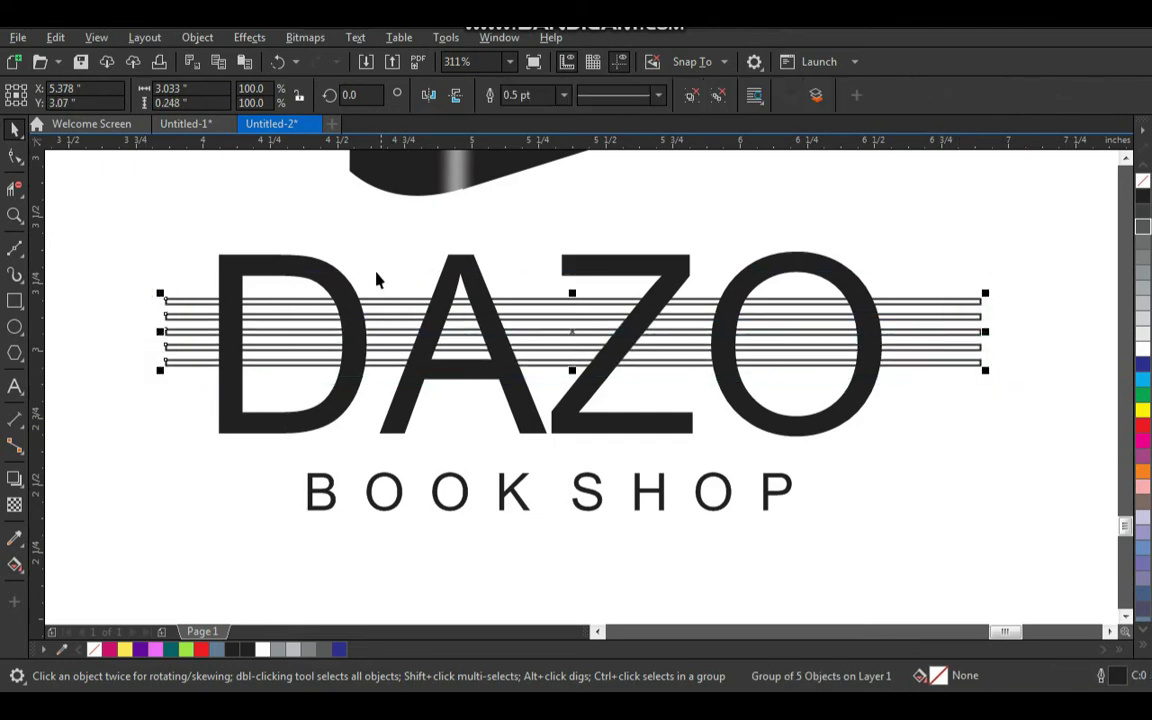
# Step: Center the group of strips horizontally and vertically on "DAZO"
pyautogui.keyDown('shift'); pyautogui.click(332, 271); pyautogui.keyUp('shift')
pyautogui.press('c')
pyautogui.press('e')
pyautogui.click(338, 243)
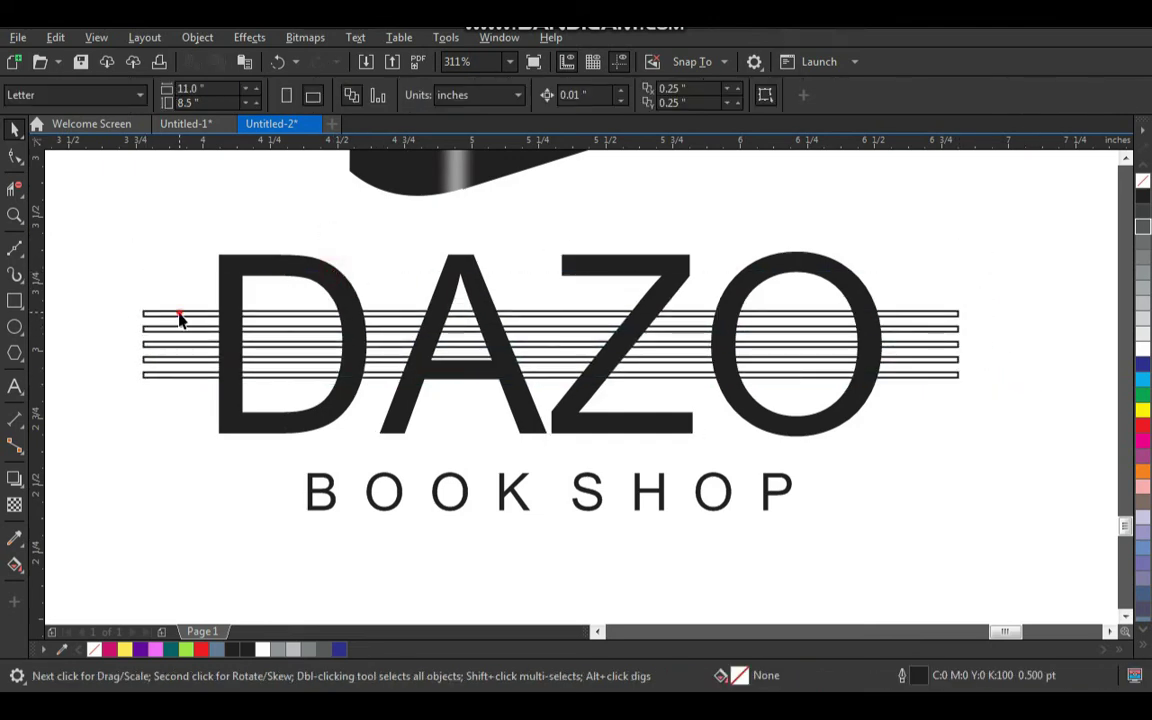
# Step: Trim the strips out of the "DAZO" lettering and delete the strip group to leave a striped cutout
pyautogui.click(180, 318)
pyautogui.keyDown('shift'); pyautogui.click(247, 264); pyautogui.keyUp('shift')
pyautogui.click(553, 96)
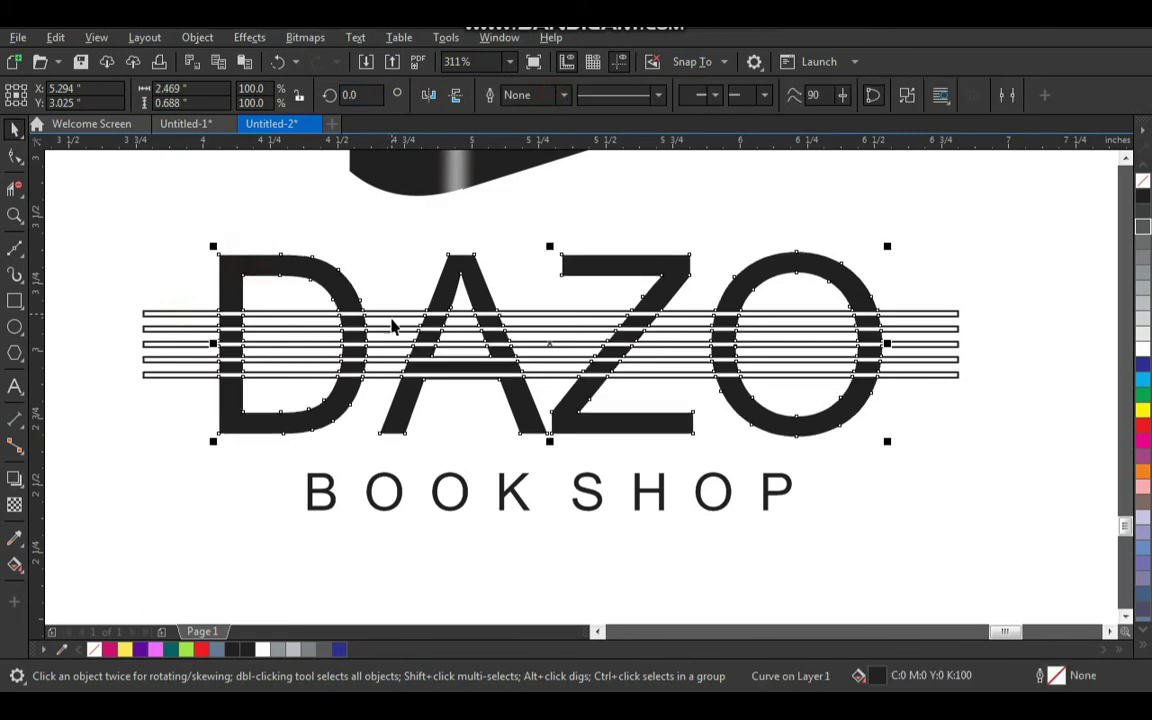
pyautogui.click(390, 314)
pyautogui.press('Delete')
pyautogui.click(405, 252)
pyautogui.press('F3')
pyautogui.press('F3')
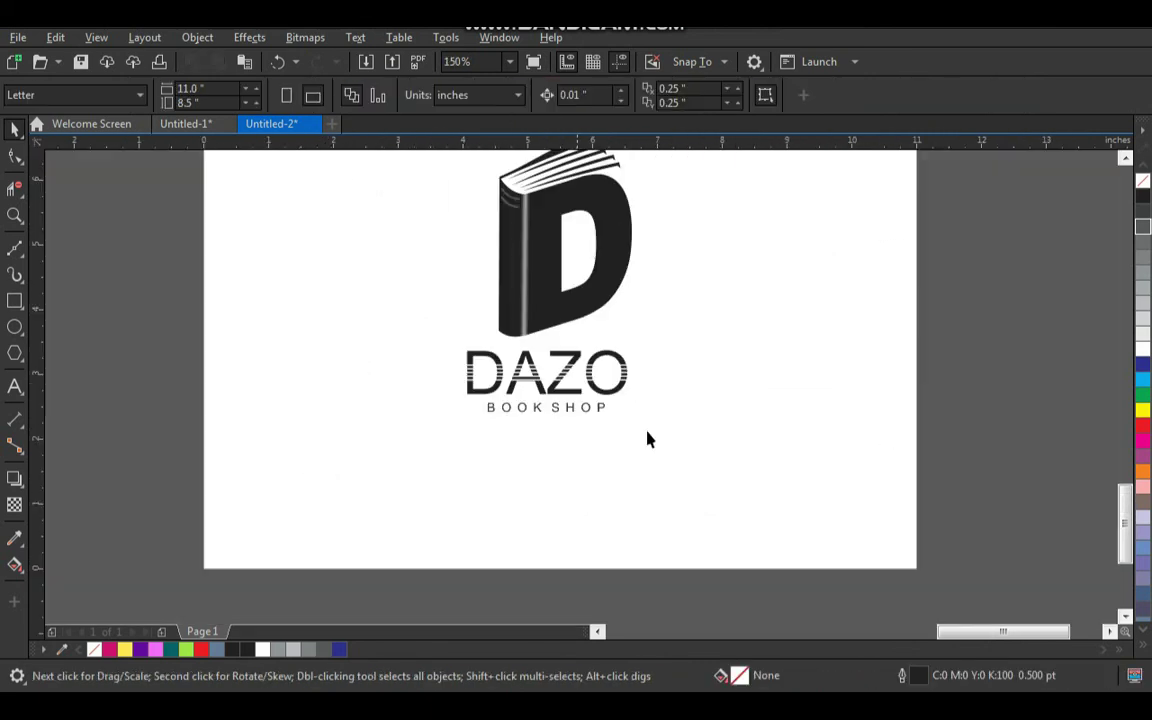
# Step: Shift the book logo slightly left above the "DAZO" lettering
pyautogui.click(772, 407)
pyautogui.press('F2')
pyautogui.moveTo(370, 494); pyautogui.dragTo(406, 490)
pyautogui.moveTo(513, 416); pyautogui.dragTo(507, 416)
pyautogui.click(717, 337)
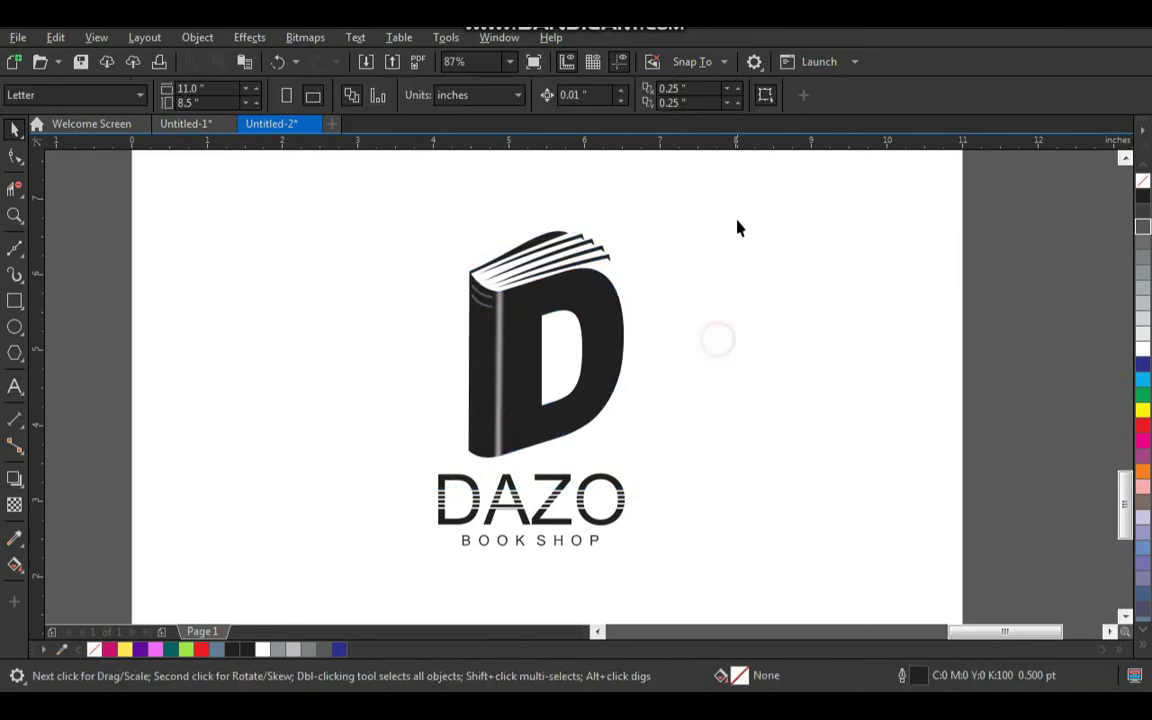
# Step: Duplicate the complete logo with its text so that two copies stand side by side on the page
pyautogui.moveTo(740, 216); pyautogui.dragTo(375, 600)
pyautogui.moveTo(537, 424)
pyautogui.mouseDown()
pyautogui.moveTo(761, 437)
pyautogui.moveTo(782, 419)
pyautogui.moveTo(535, 428)
pyautogui.moveTo(537, 416)
pyautogui.mouseUp()
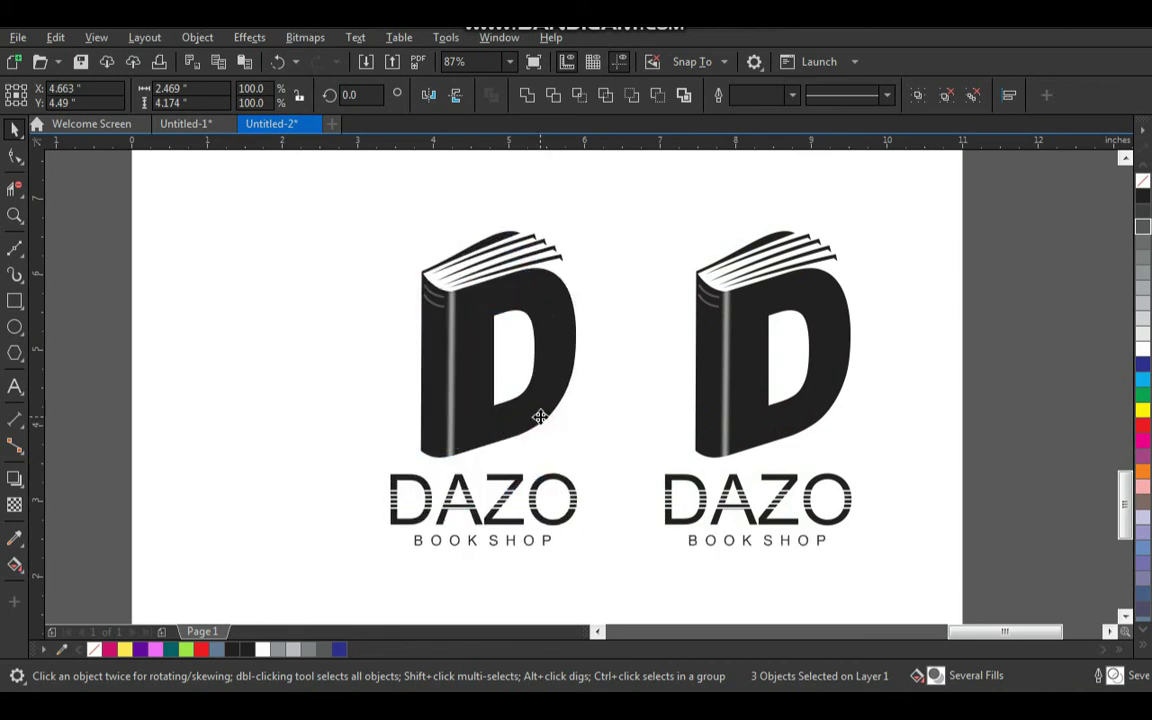
pyautogui.click(627, 343)
pyautogui.moveTo(558, 322); pyautogui.dragTo(571, 311)
pyautogui.hotkey('ctrl', 'z')
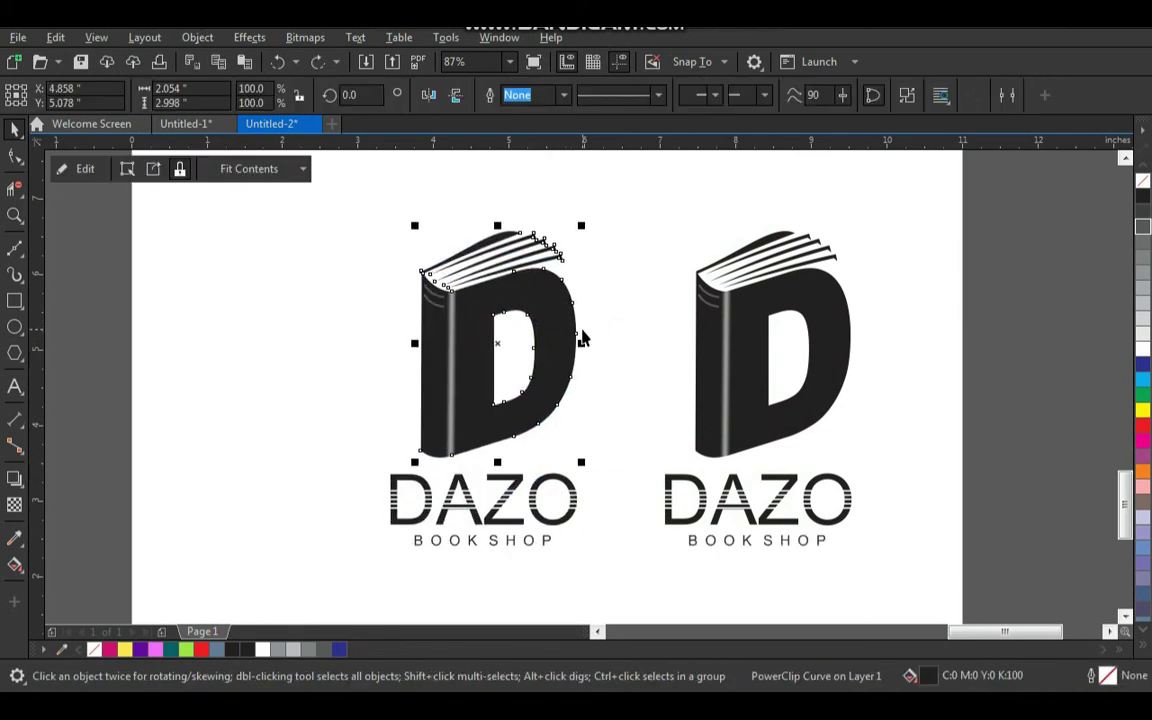
# Step: Fill the left logo's book shape with magenta (#CD116E)
pyautogui.press('F2')
pyautogui.moveTo(666, 195); pyautogui.dragTo(360, 527)
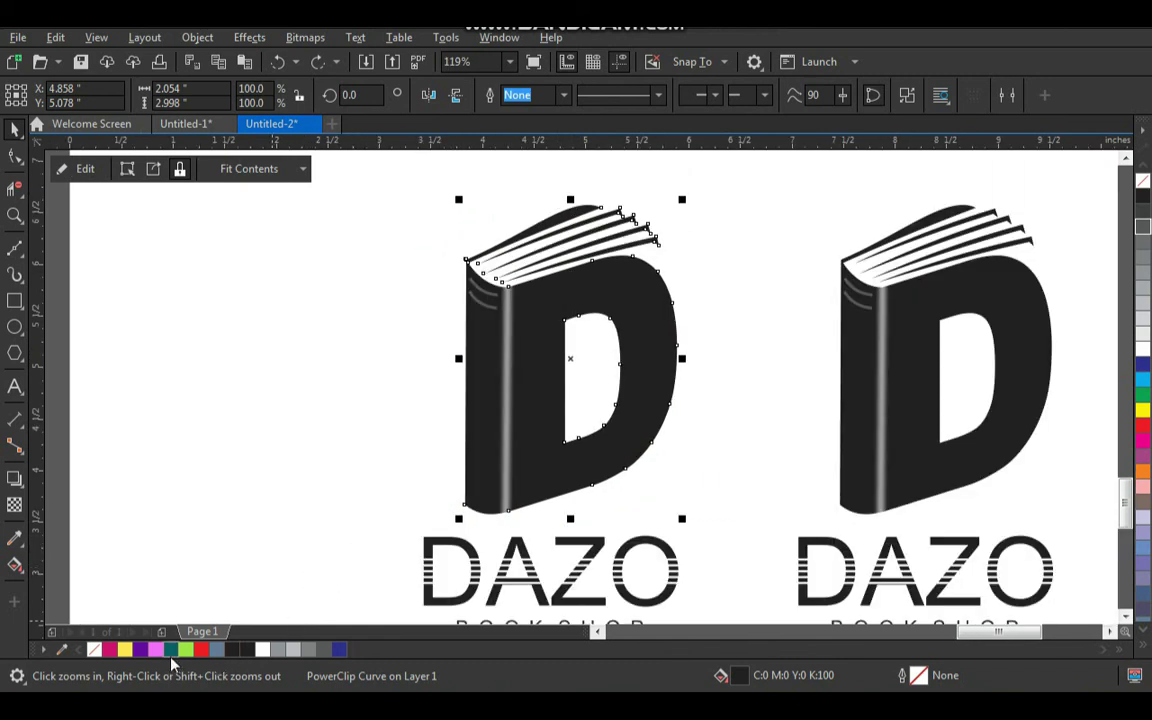
pyautogui.click(110, 650)
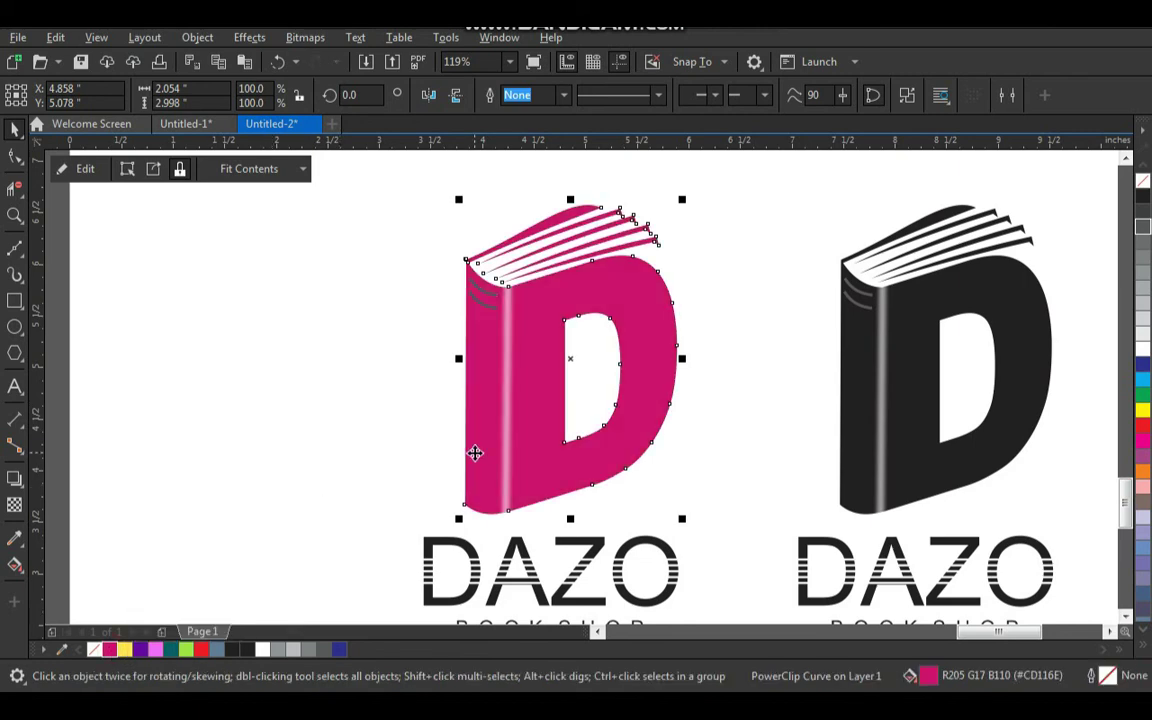
# Step: Sample the magenta of the book cover and apply it to the outlines of the two spine arcs on the left logo
pyautogui.press('z')
pyautogui.moveTo(399, 226); pyautogui.dragTo(548, 360)
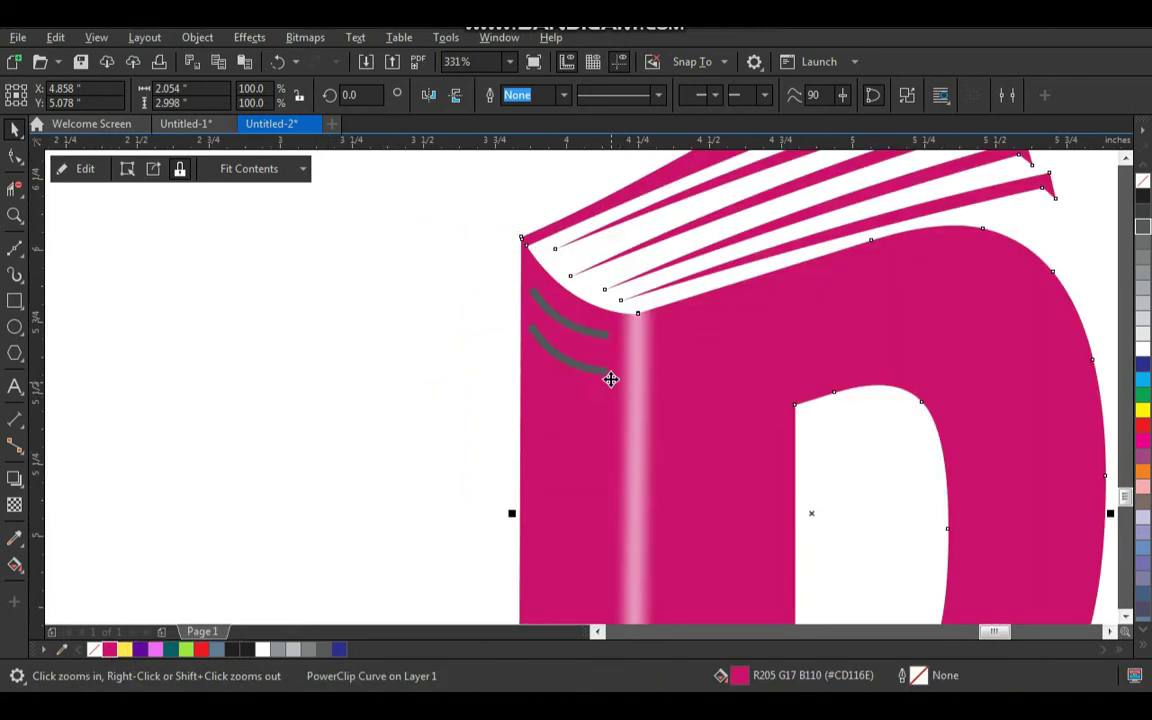
pyautogui.press('space')
pyautogui.click(612, 373)
pyautogui.moveTo(450, 224); pyautogui.dragTo(648, 430)
pyautogui.press('z')
pyautogui.click(597, 307)
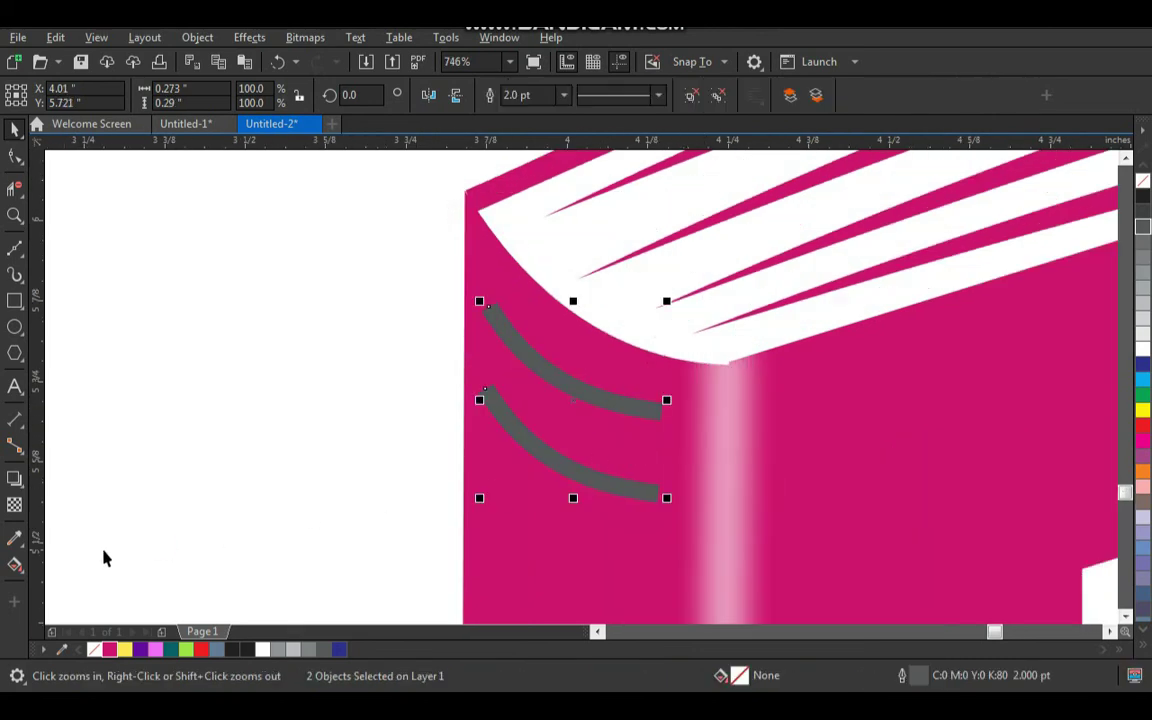
pyautogui.press('space')
pyautogui.click(14, 538)
pyautogui.click(514, 265)
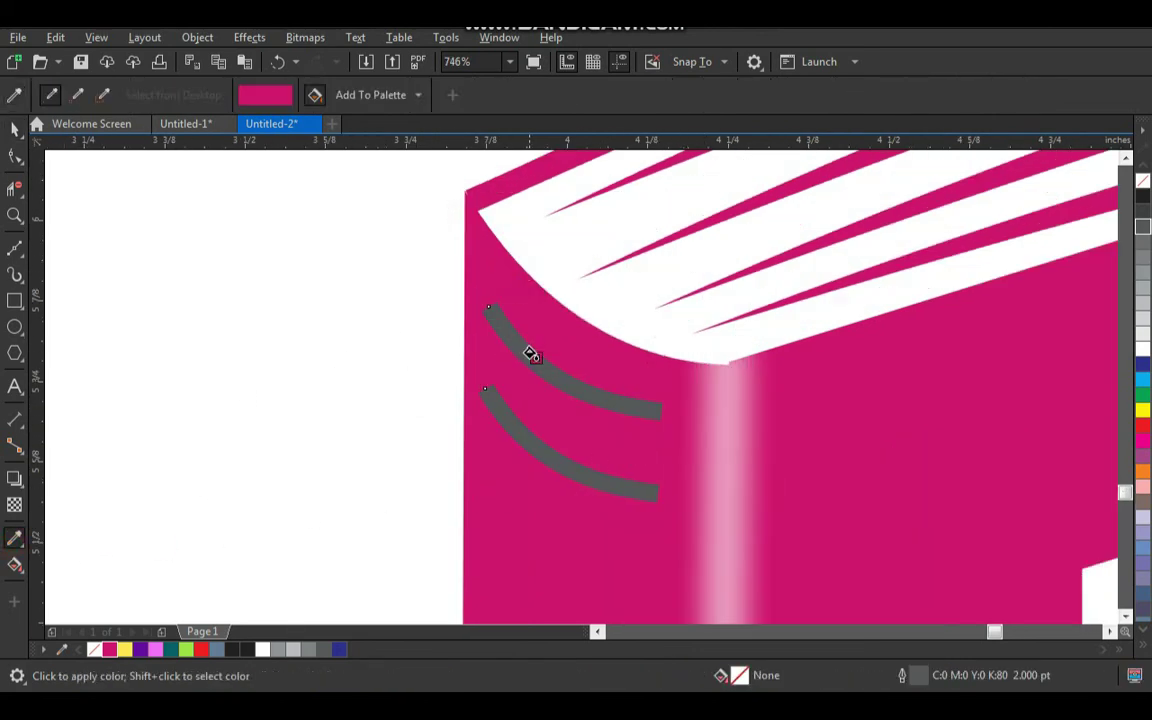
pyautogui.click(533, 358)
pyautogui.press('space')
pyautogui.click(538, 361)
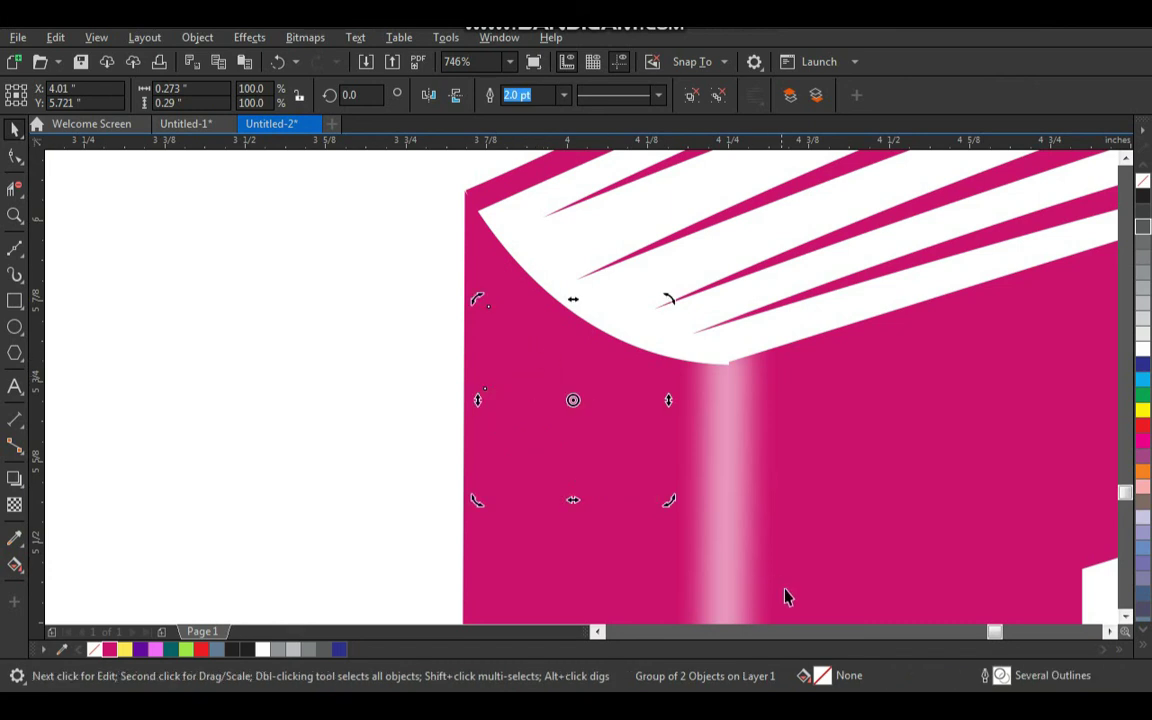
# Step: Change the outline color of the magenta logo's spine arcs to a darker shade of magenta
pyautogui.click(399, 442)
pyautogui.moveTo(384, 254); pyautogui.dragTo(833, 556)
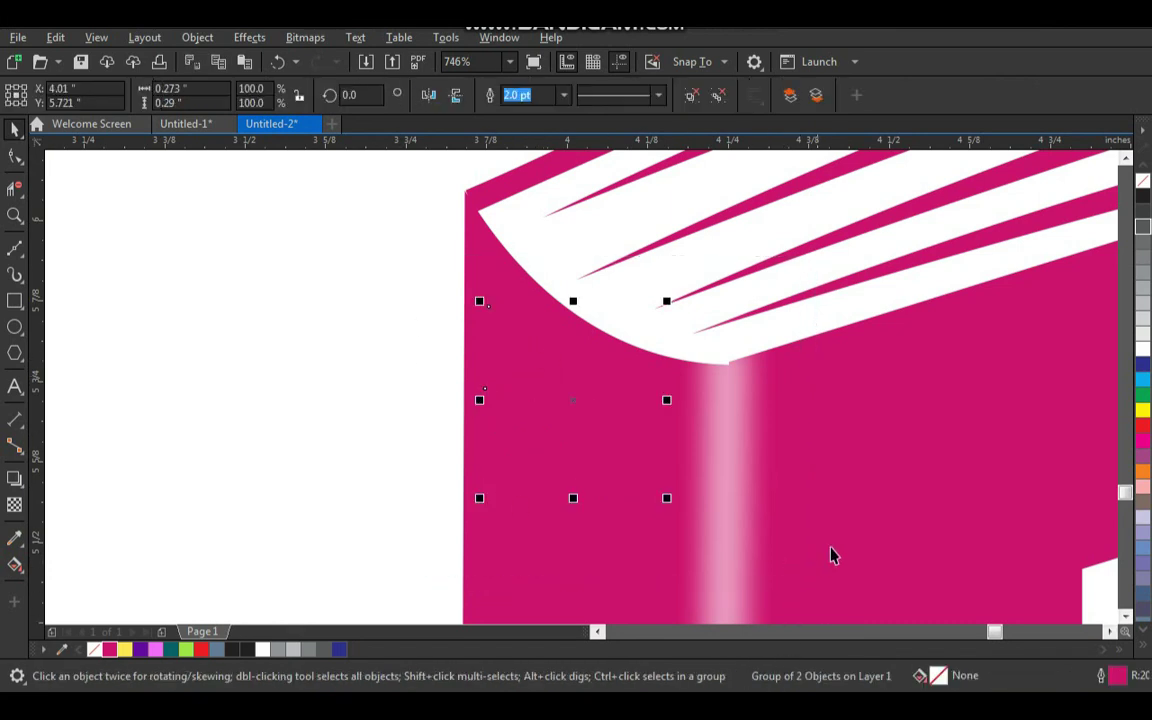
pyautogui.doubleClick(1117, 678)
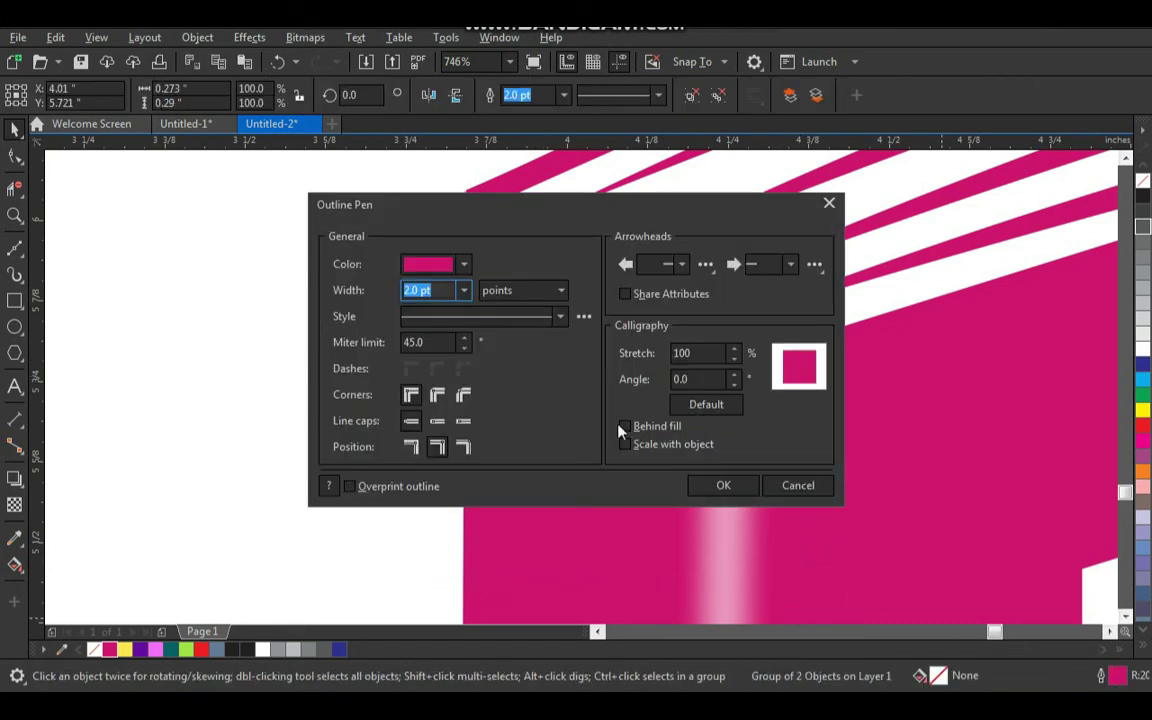
pyautogui.click(464, 265)
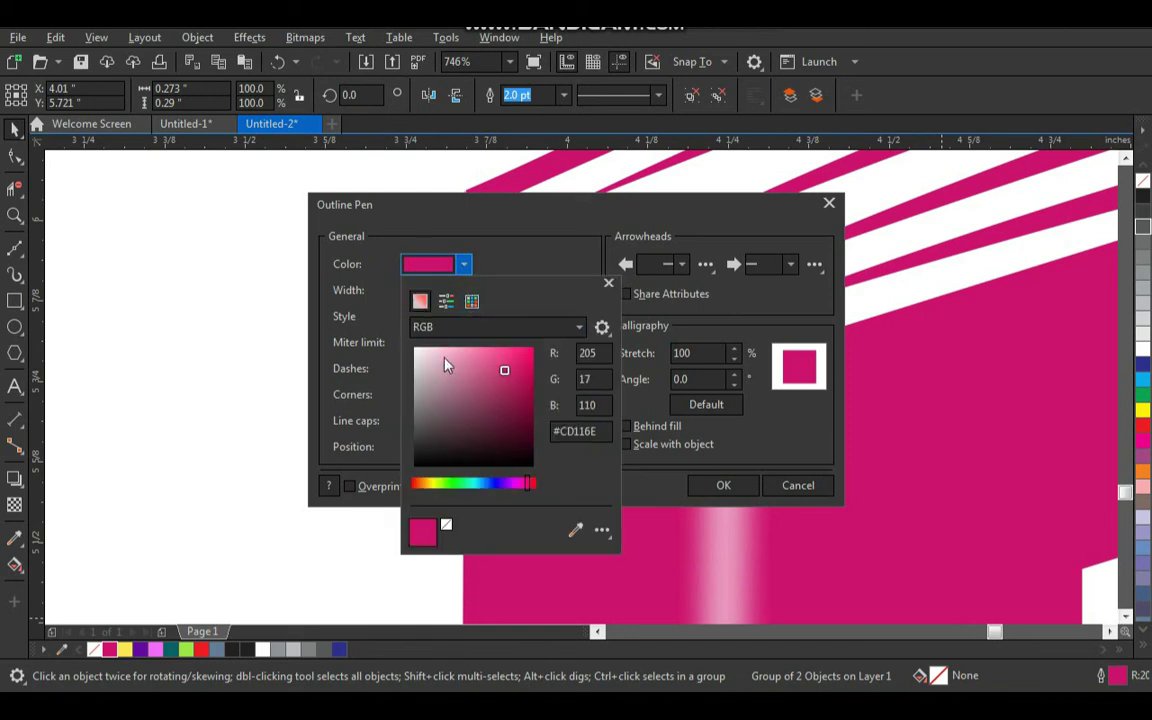
pyautogui.moveTo(504, 375); pyautogui.dragTo(522, 388)
pyautogui.click(566, 209)
pyautogui.click(712, 486)
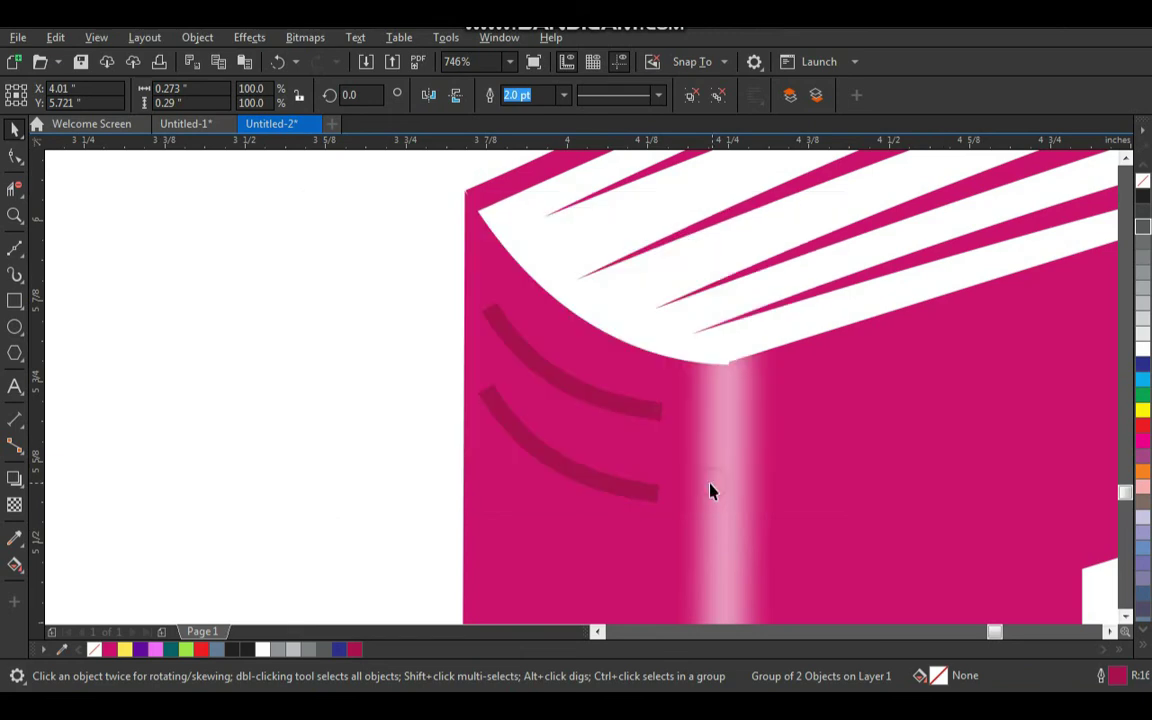
pyautogui.click(294, 363)
# Step: Duplicate the magenta logo with its text to the empty area on its left
pyautogui.scroll(-10, 350, 310)
pyautogui.press('z')
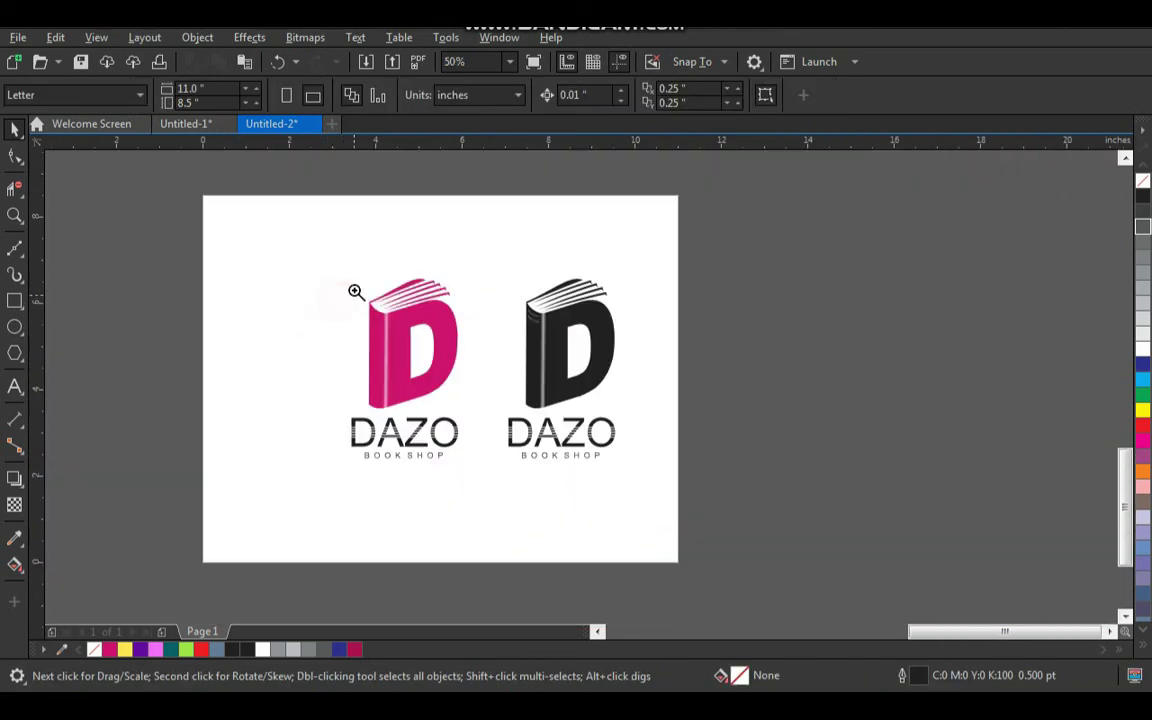
pyautogui.moveTo(252, 228); pyautogui.dragTo(678, 492)
pyautogui.press('space')
pyautogui.moveTo(823, 200); pyautogui.dragTo(318, 278)
# Step: Fill the leftmost logo's book shape with light green
pyautogui.click(321, 290)
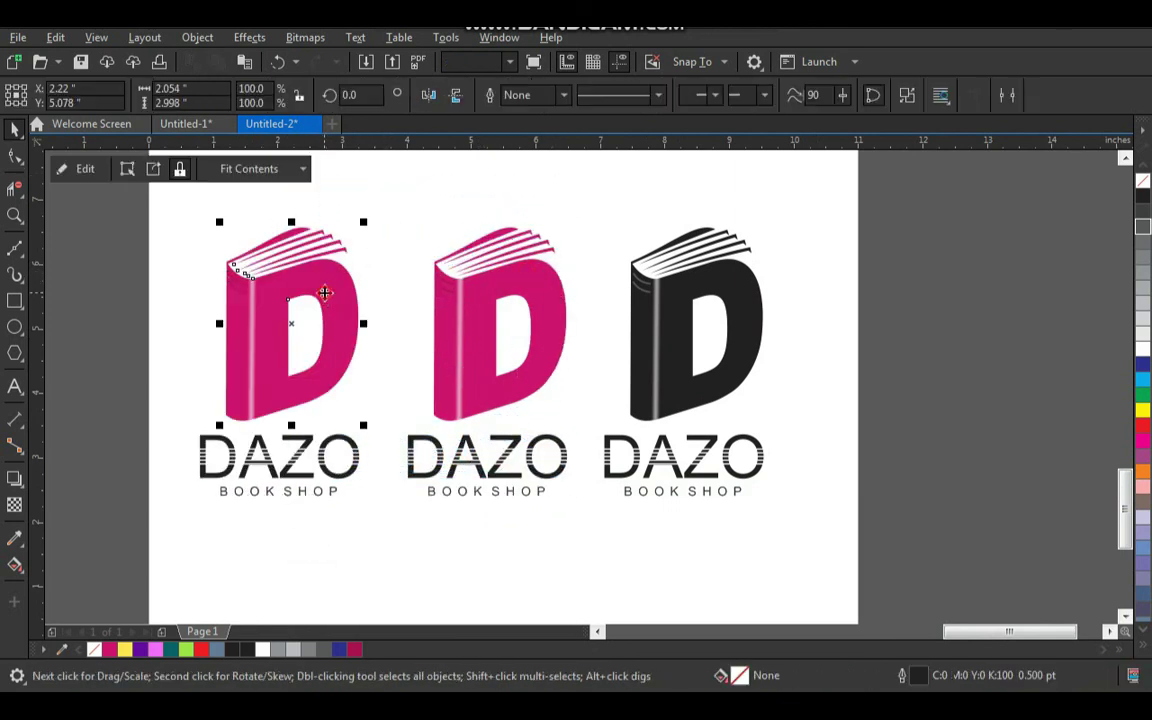
pyautogui.press('space')
pyautogui.moveTo(178, 213); pyautogui.dragTo(620, 515)
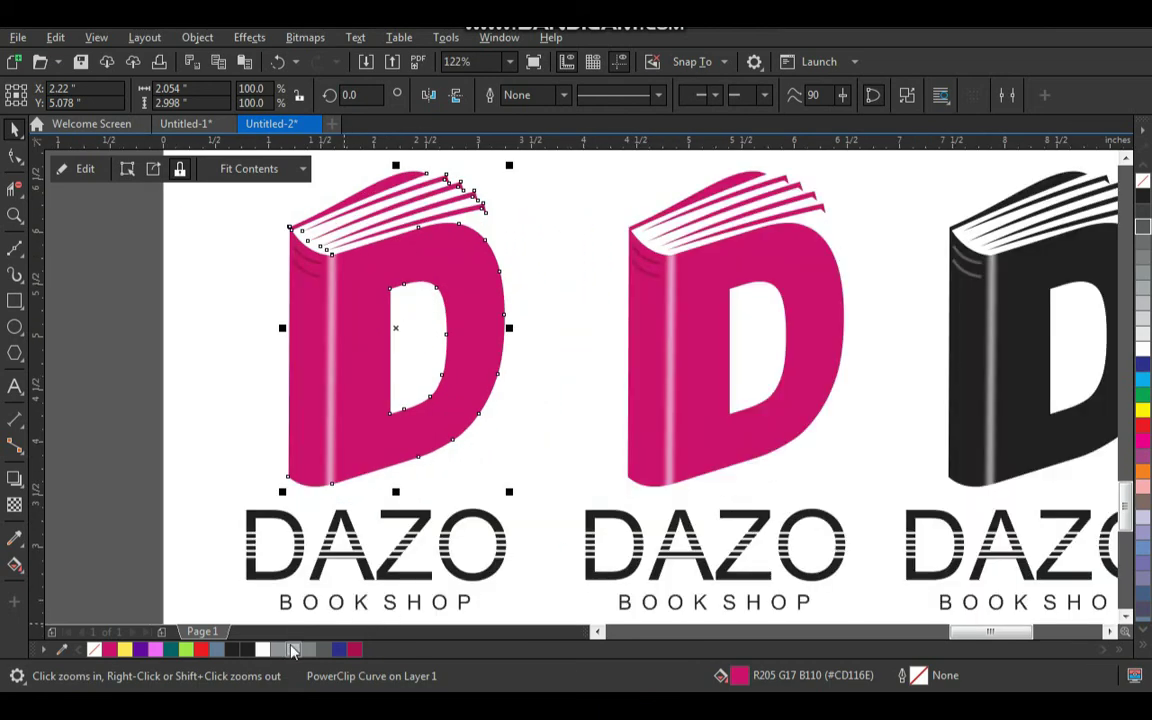
pyautogui.click(188, 651)
pyautogui.click(168, 440)
# Step: Set the outline of the green logo's spine arcs to dark teal green
pyautogui.scroll(-2, 382, 373)
pyautogui.press('F2')
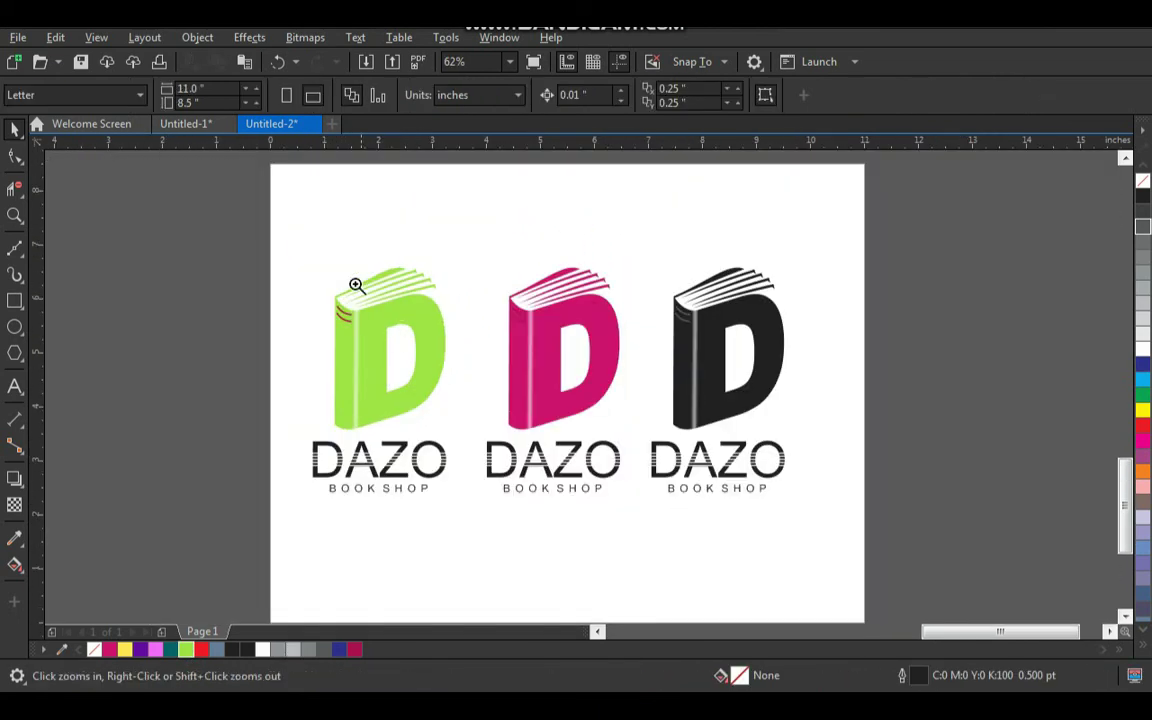
pyautogui.moveTo(269, 236); pyautogui.dragTo(797, 523)
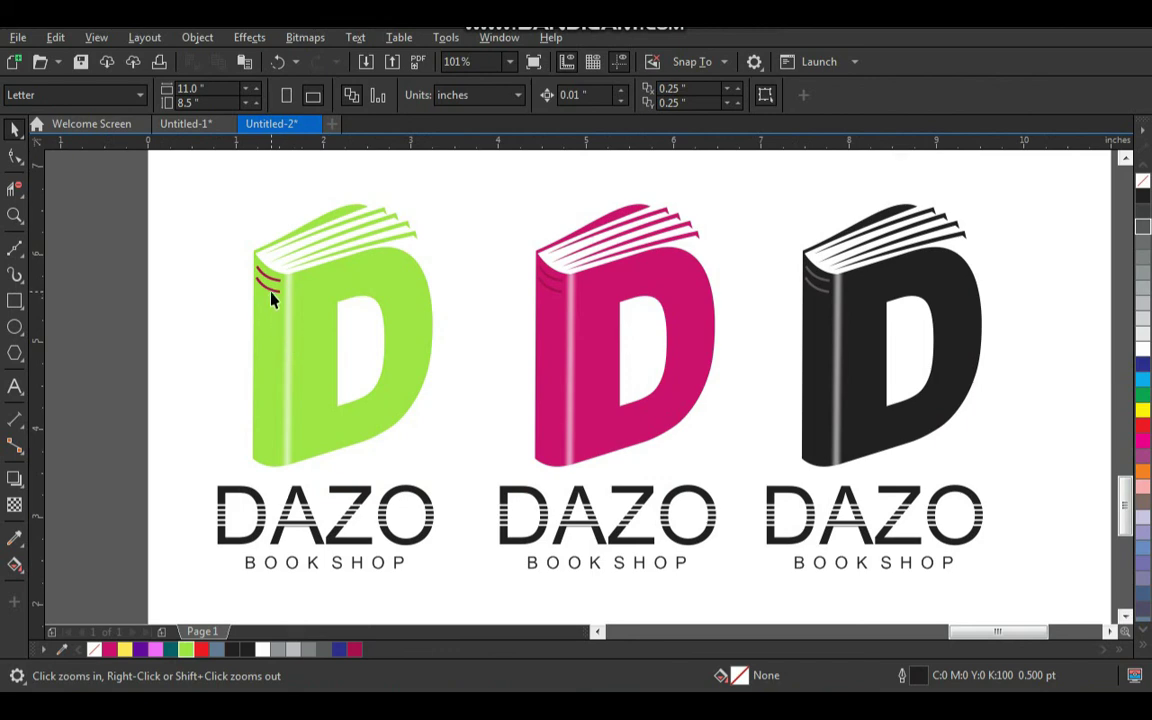
pyautogui.click(268, 280)
pyautogui.rightClick(173, 648)
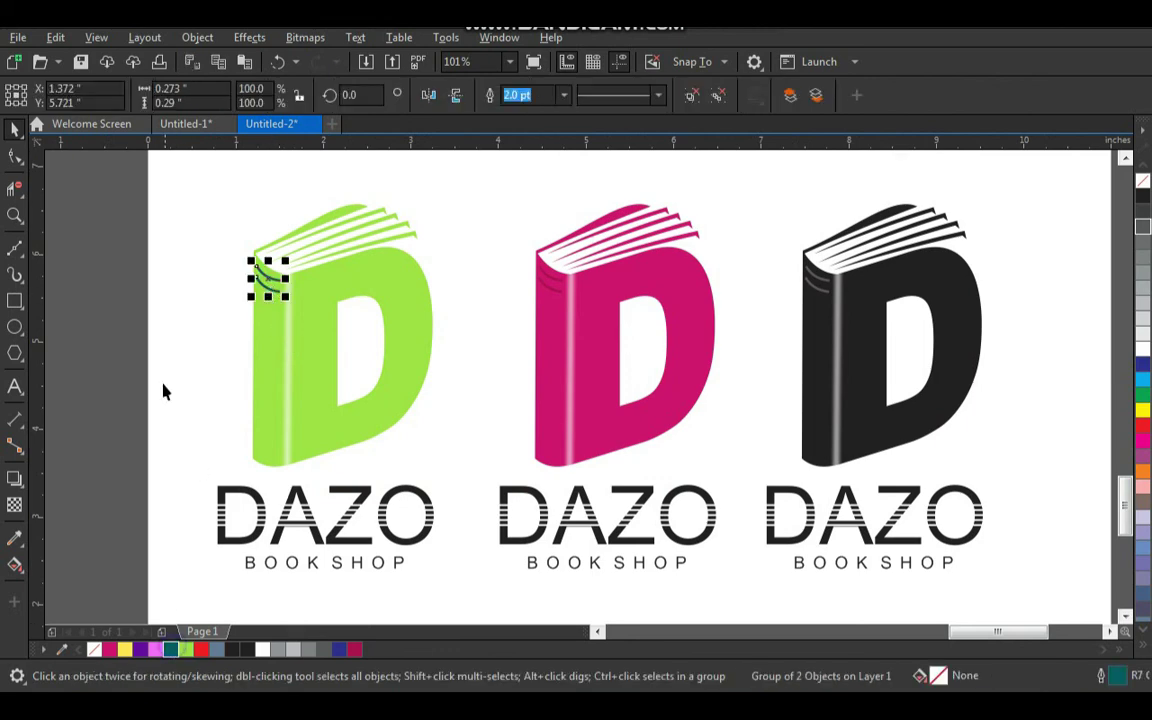
# Step: Even out the gaps between the three logos by shifting the green and black logos slightly to the right
pyautogui.moveTo(199, 201); pyautogui.dragTo(473, 604)
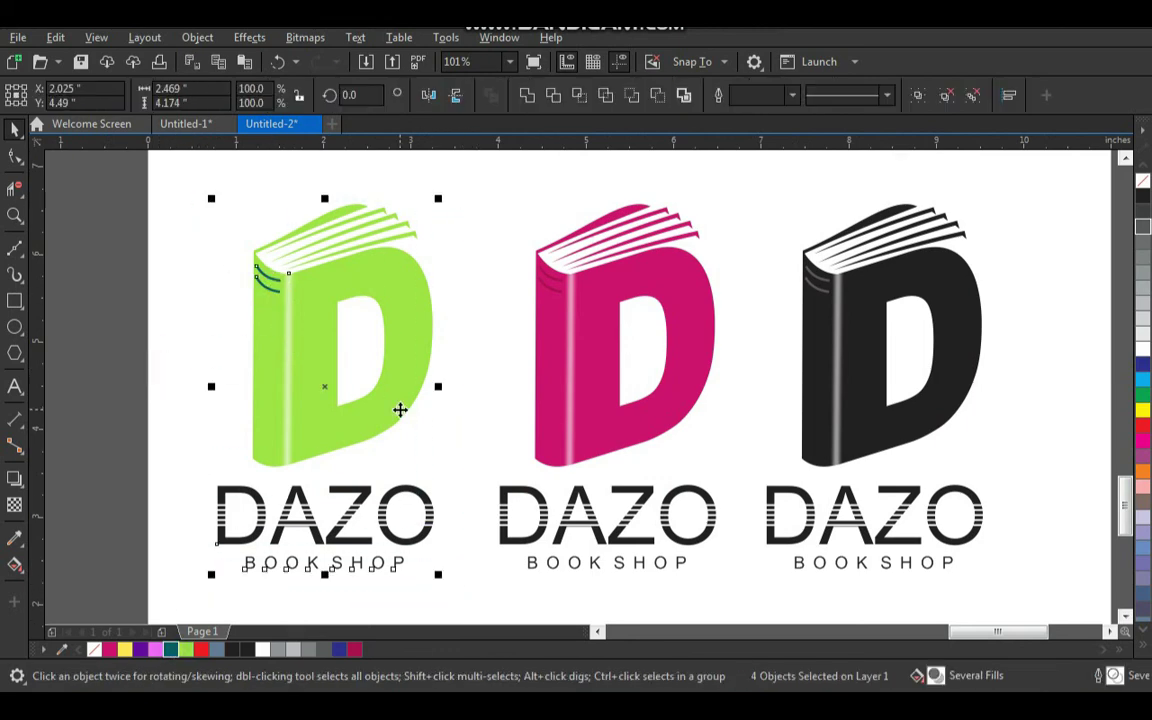
pyautogui.scroll(-1, 454, 400)
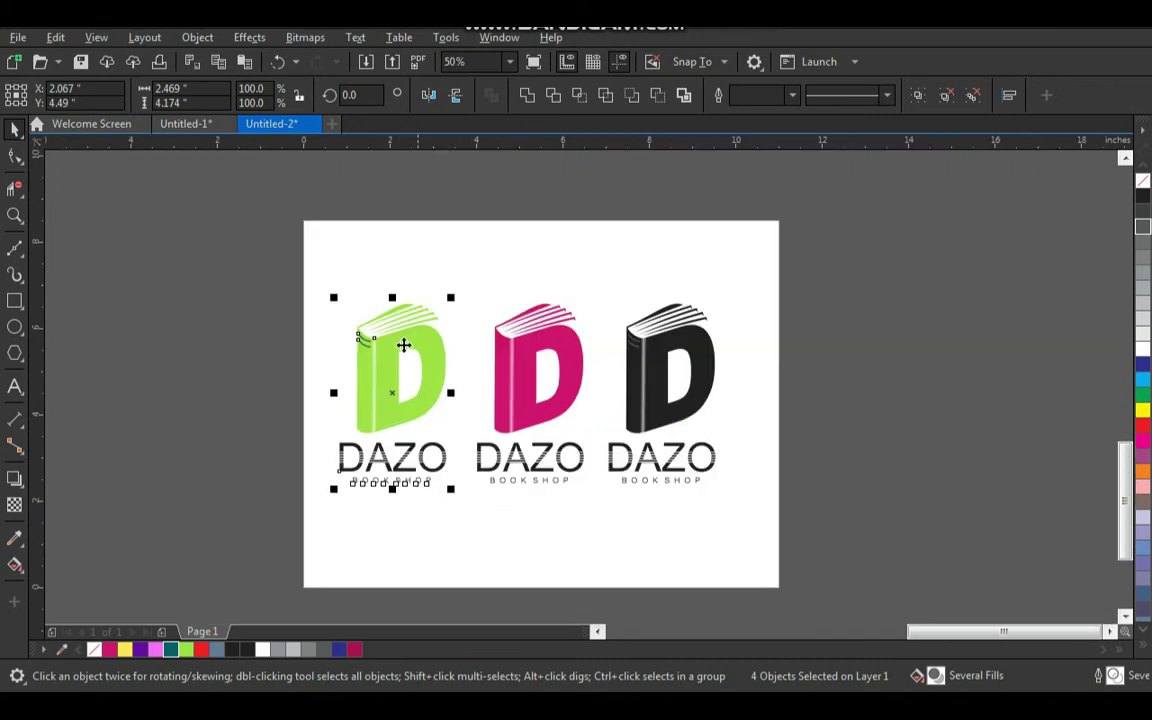
pyautogui.press('F2')
pyautogui.moveTo(237, 221); pyautogui.dragTo(848, 589)
pyautogui.moveTo(885, 190); pyautogui.dragTo(652, 498)
pyautogui.moveTo(754, 359); pyautogui.dragTo(759, 360)
# Step: Group all three logos and center the group on the page
pyautogui.moveTo(854, 198); pyautogui.dragTo(296, 527)
pyautogui.hotkey('ctrl', 'g')
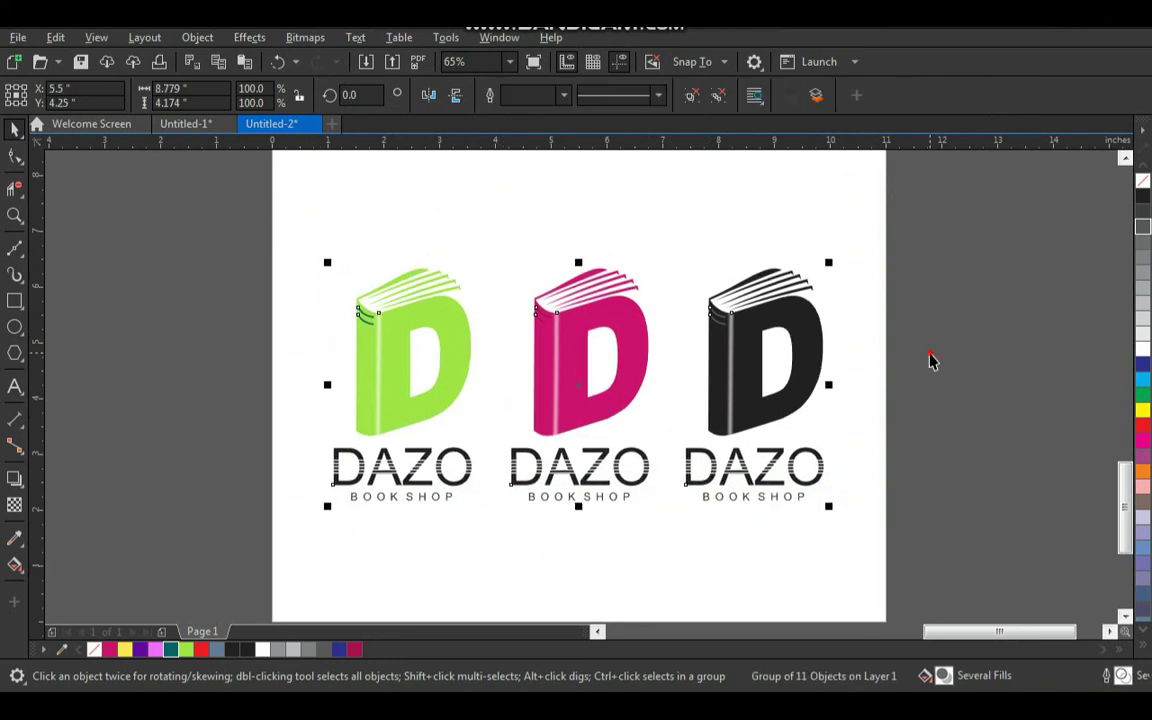
pyautogui.click(931, 360)
pyautogui.scroll(-1, 660, 300)
pyautogui.press('F2')
pyautogui.moveTo(445, 195); pyautogui.dragTo(866, 513)
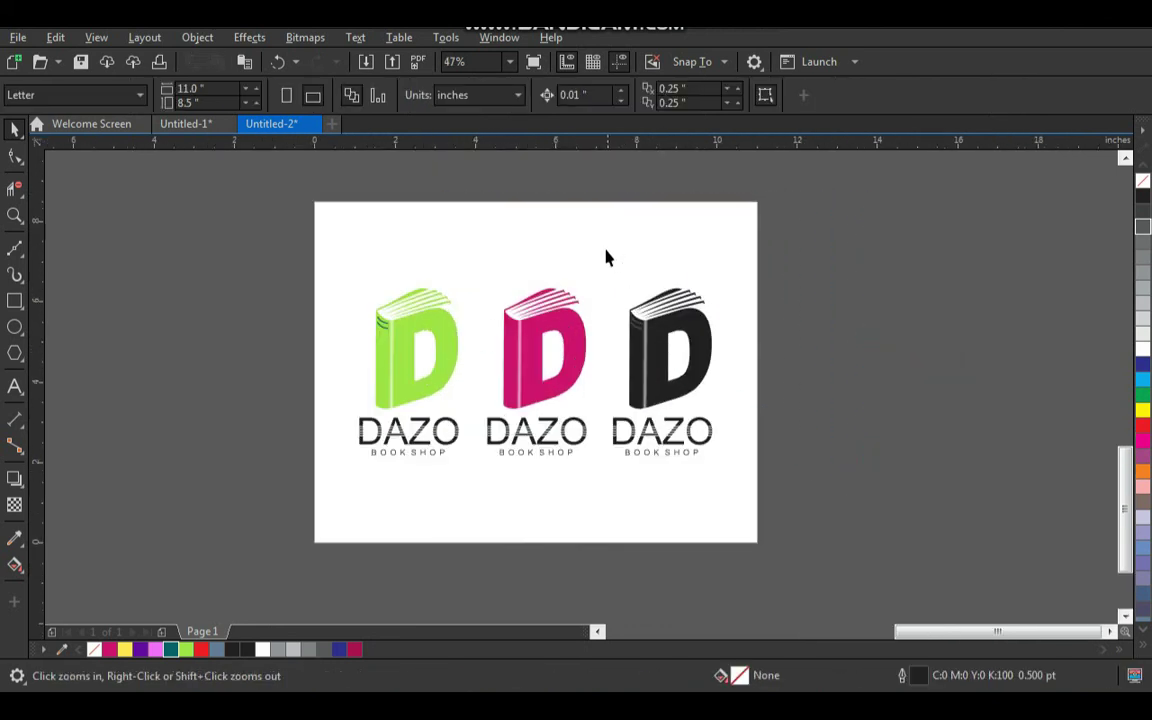